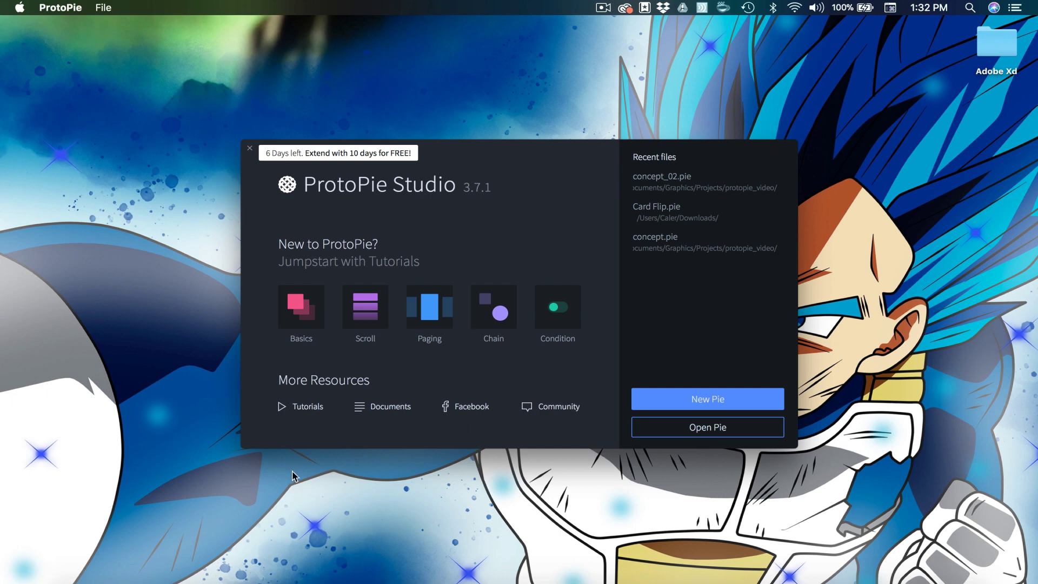
# Turn on a 2-column layout grid for Home with 0 margins and 20 px column width.
pyautogui.click(233, 580)
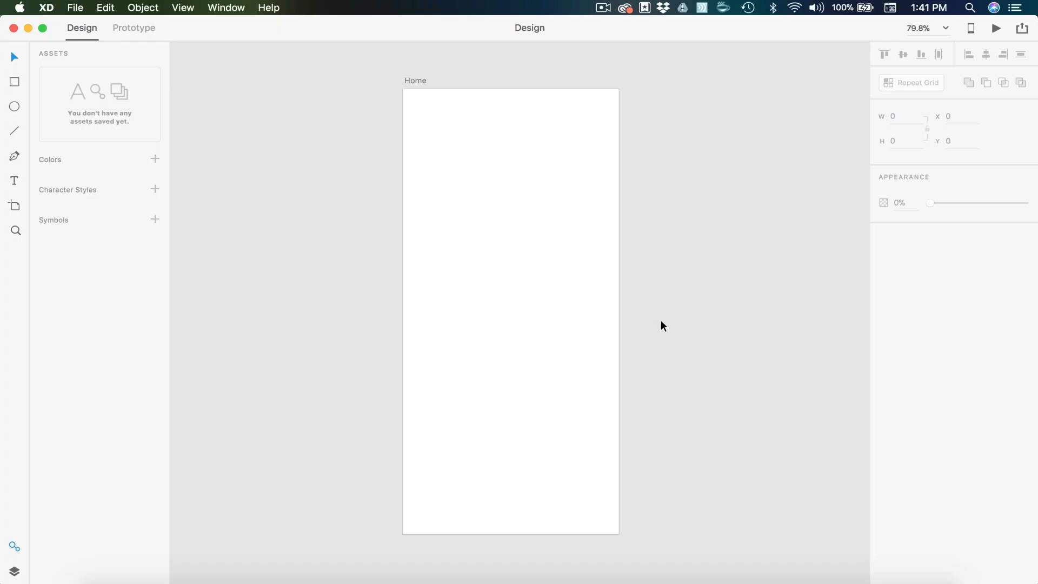
pyautogui.click(595, 296)
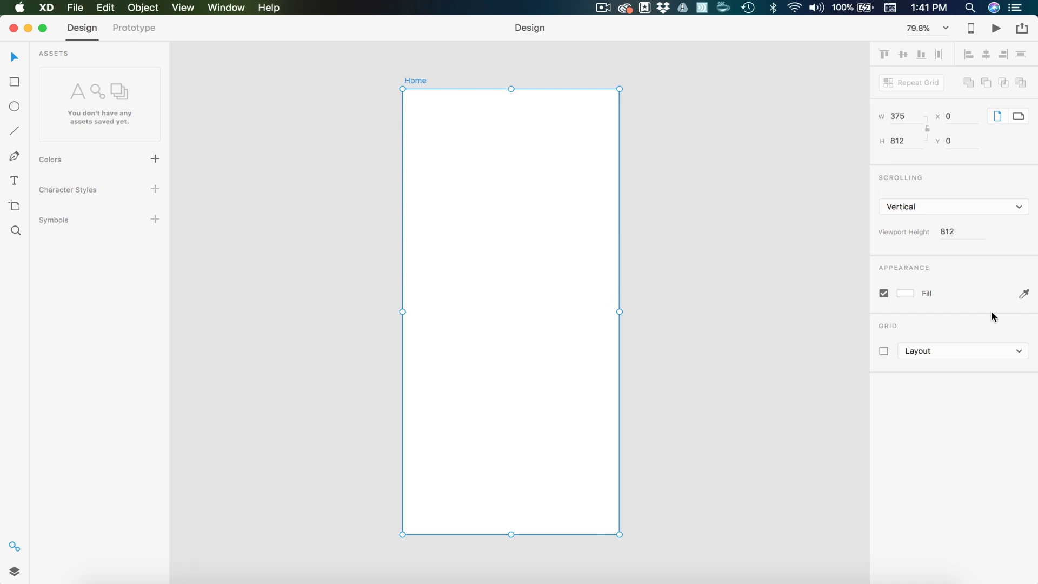
pyautogui.click(884, 351)
pyautogui.click(1012, 374)
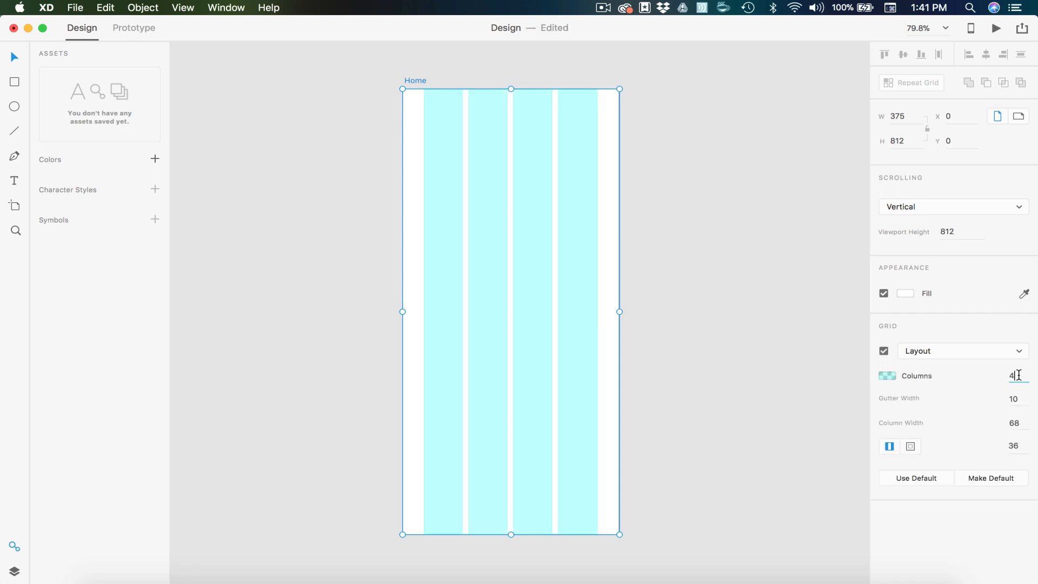
pyautogui.write('2')
pyautogui.click(1013, 445)
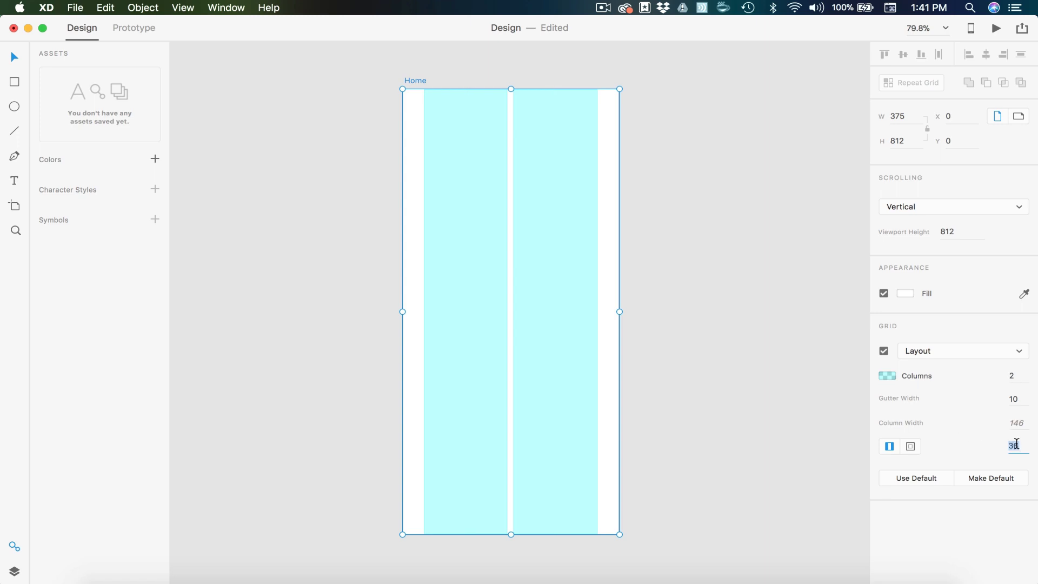
pyautogui.write('0')
pyautogui.click(1017, 425)
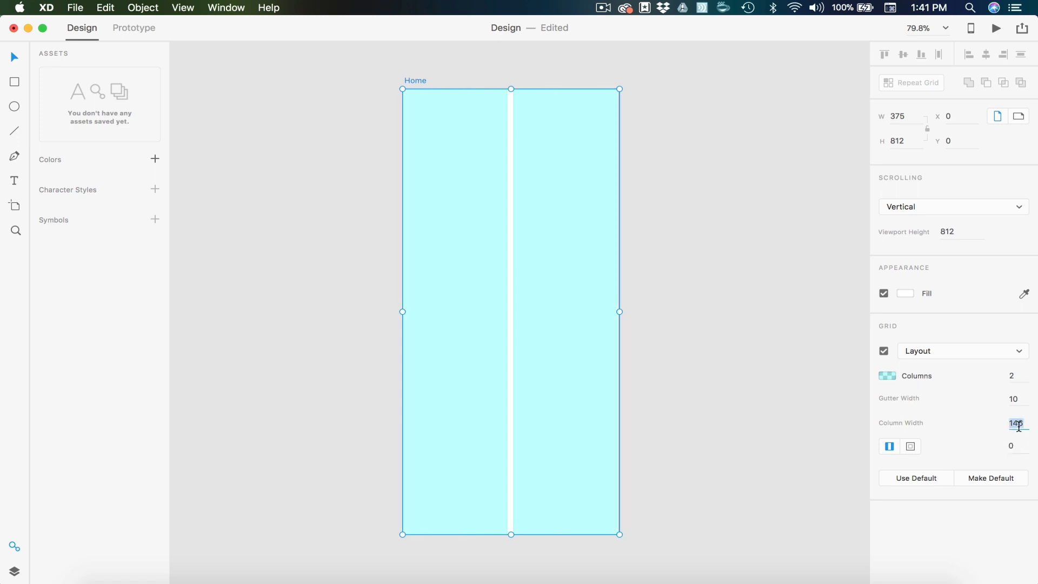
pyautogui.write('20')
pyautogui.click(1014, 399)
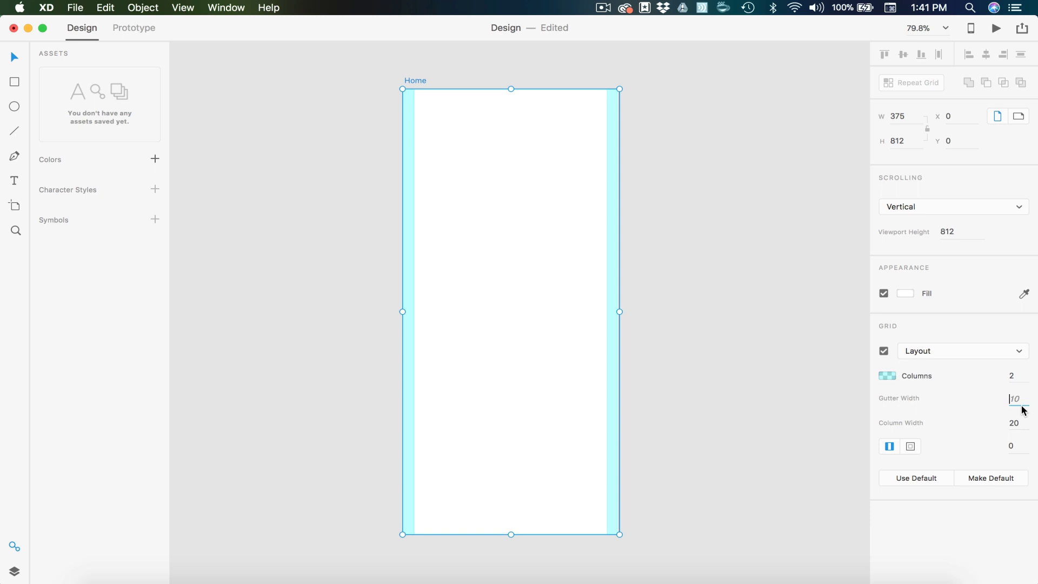
# Set the grid gutter to 335 and give it a separate 90 px top margin.
pyautogui.press('Escape')
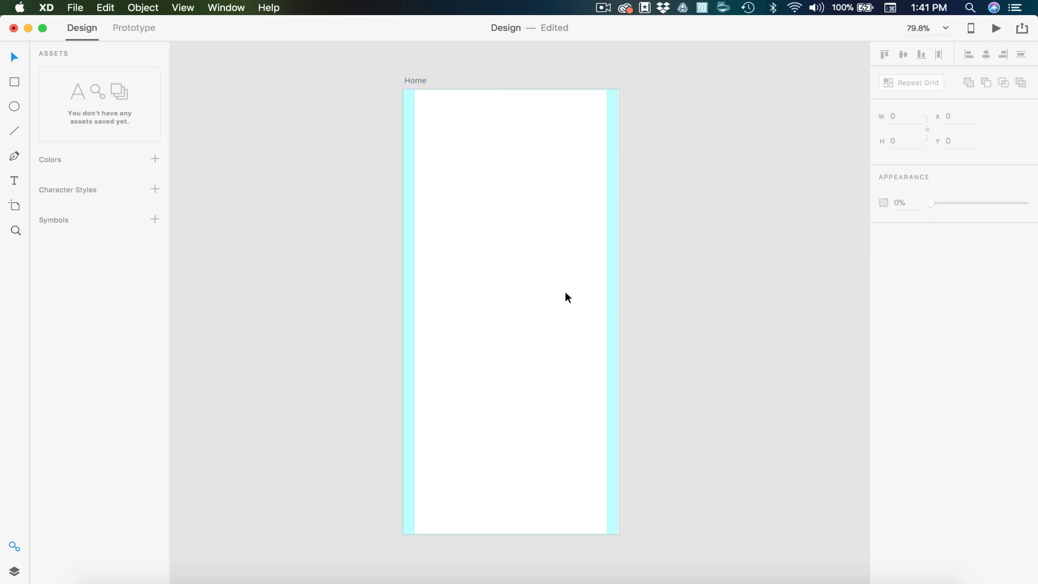
pyautogui.click(565, 298)
pyautogui.click(1014, 399)
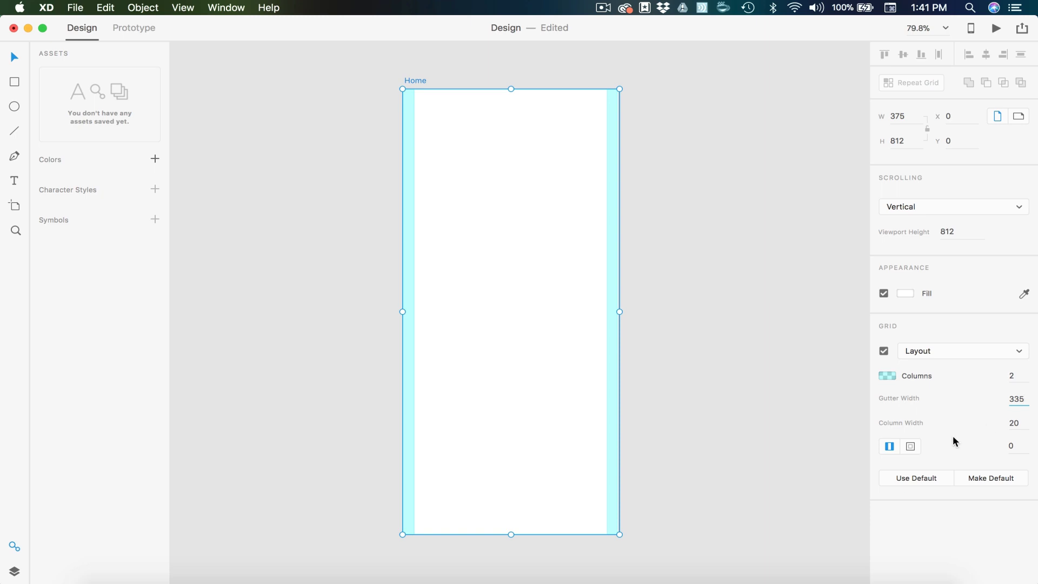
pyautogui.click(911, 446)
pyautogui.click(935, 447)
pyautogui.write('90')
pyautogui.press('Return')
pyautogui.click(757, 211)
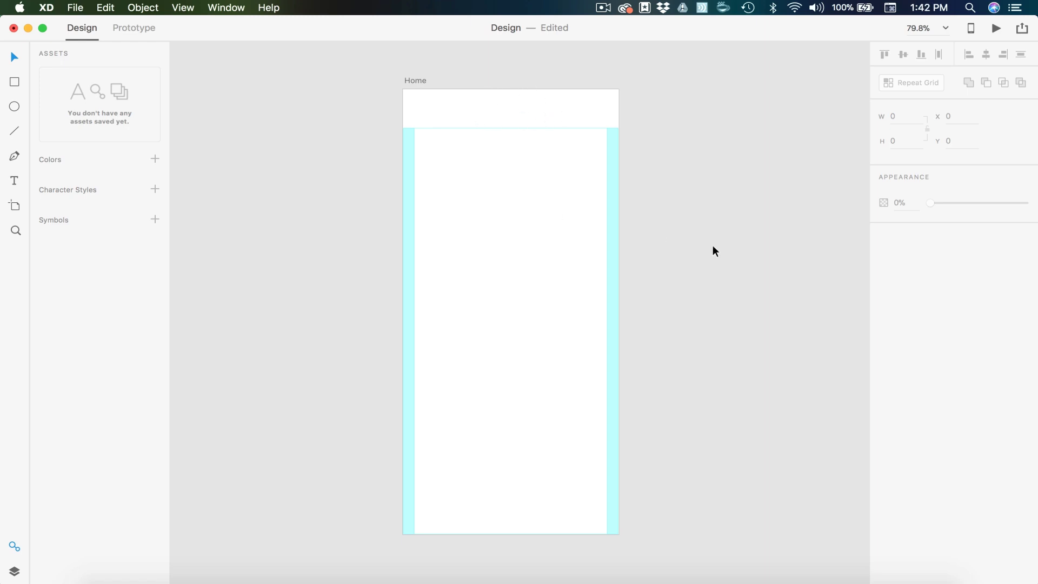
# Save the document and select the white and black status bars in the iPhone X UI kit.
pyautogui.press('super+s')
pyautogui.click(73, 7)
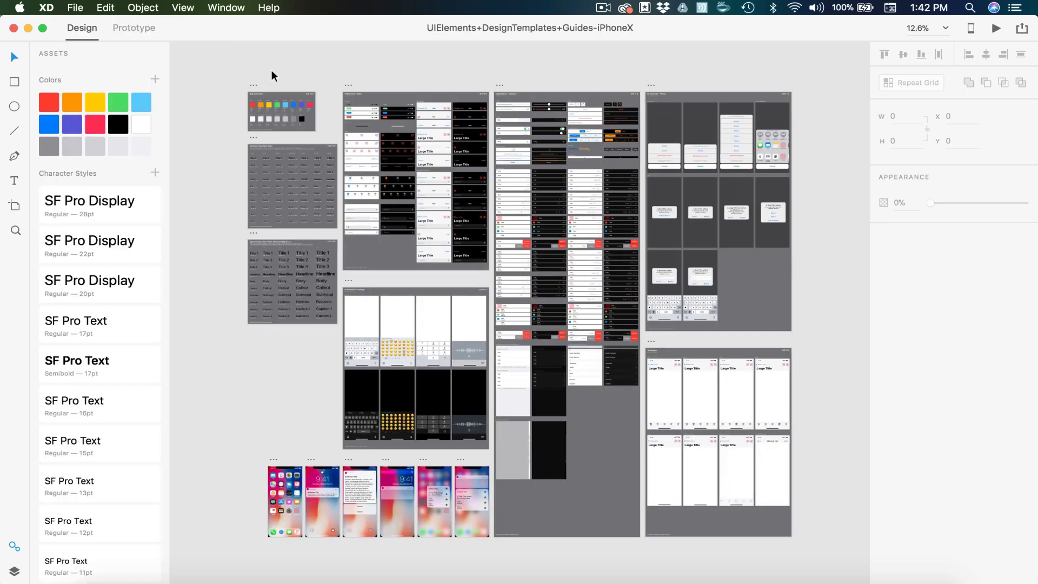
pyautogui.scroll(5, 271, 74)
pyautogui.hscroll(10, 374, 143)
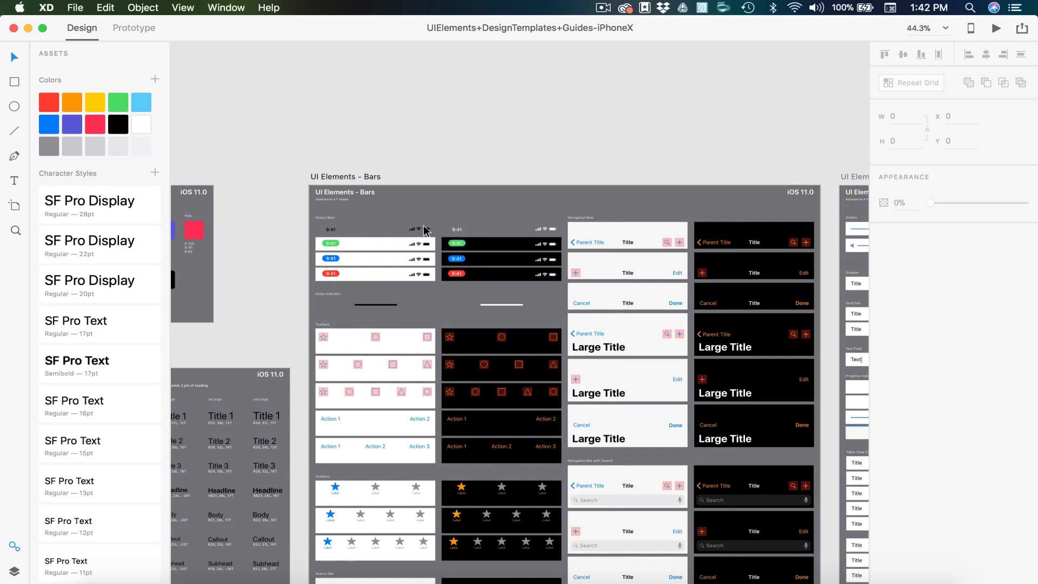
pyautogui.click(426, 234)
pyautogui.keyDown('shift'); pyautogui.click(457, 233); pyautogui.keyUp('shift')
# Paste the status bars into Home, centred horizontally and aligned to the artboard top.
pyautogui.click(389, 100)
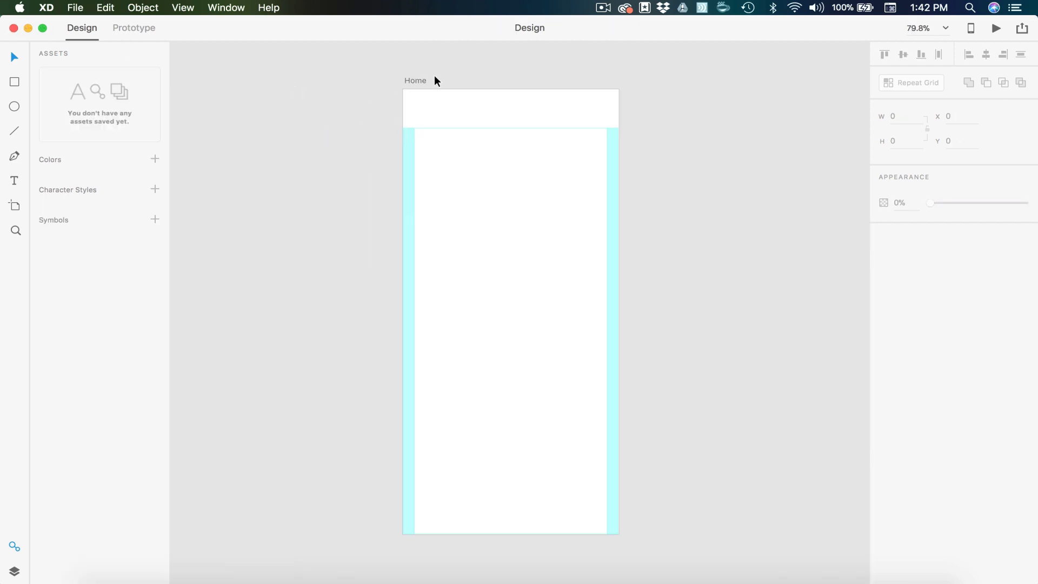
pyautogui.click(406, 82)
pyautogui.press('cmd+v')
pyautogui.moveTo(384, 165); pyautogui.dragTo(259, 165)
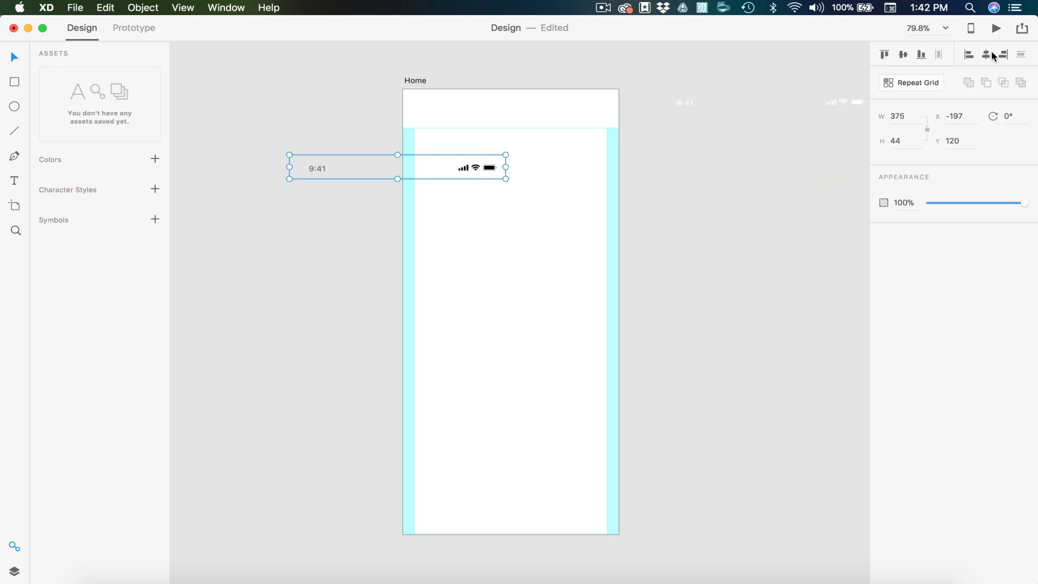
pyautogui.click(987, 54)
pyautogui.click(885, 54)
pyautogui.click(713, 170)
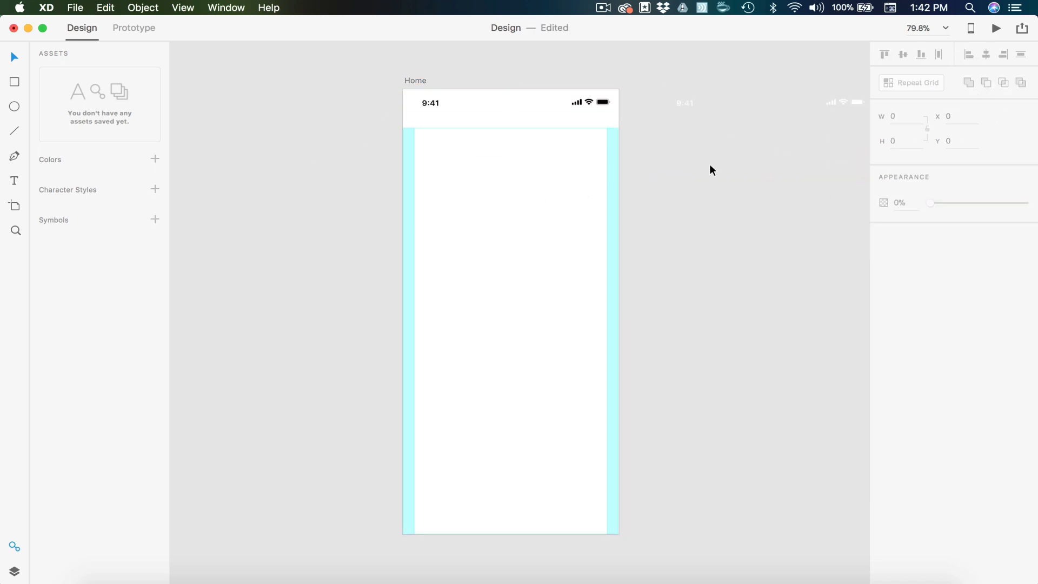
# Move the spare white status bar off the artboard to the left.
pyautogui.click(682, 109)
pyautogui.moveTo(665, 111); pyautogui.dragTo(116, 103)
pyautogui.moveTo(341, 91); pyautogui.dragTo(287, 102)
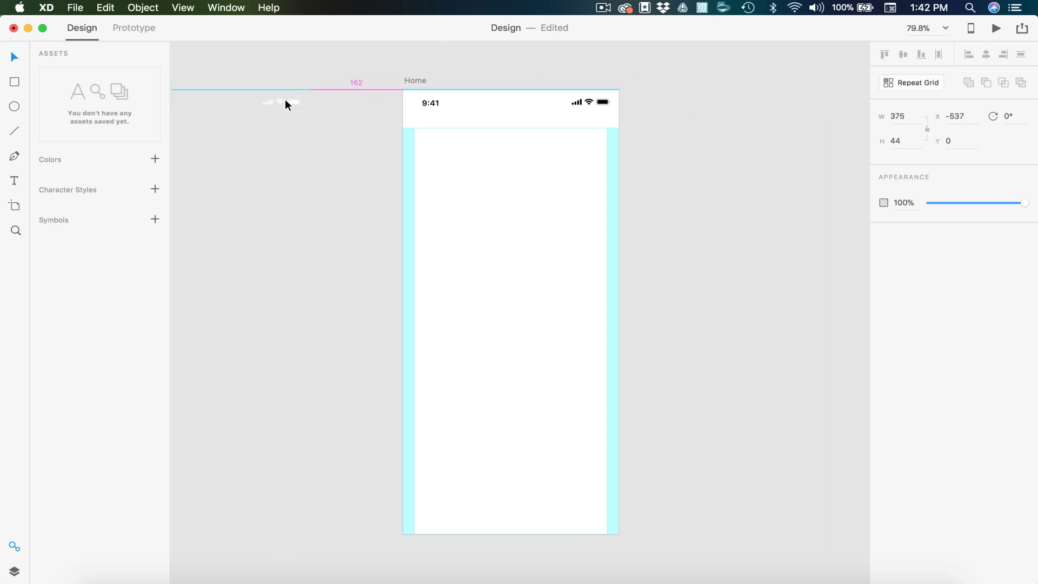
pyautogui.click(379, 122)
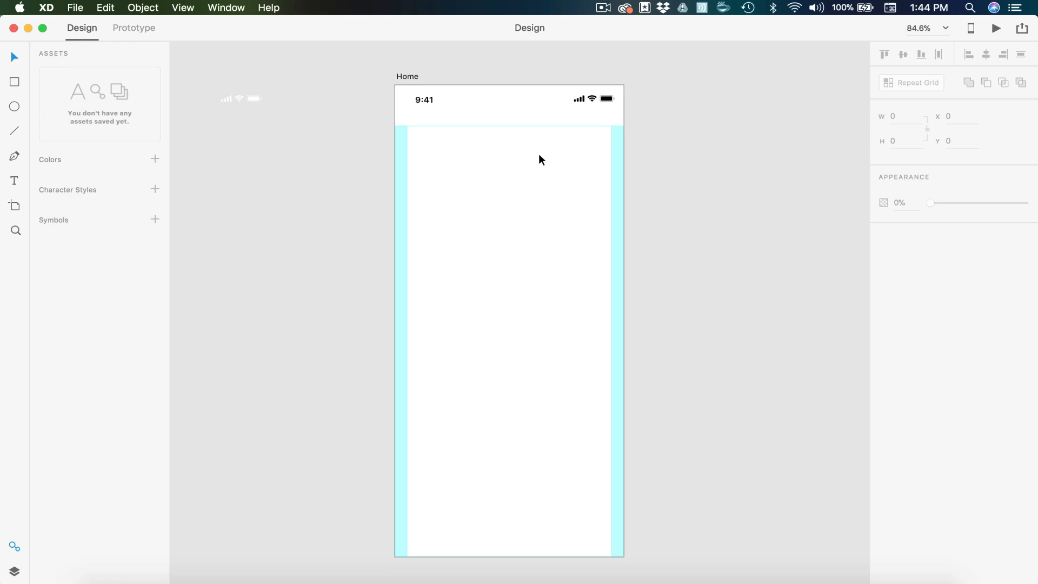
# Draw a borderless light grey (#E6E5E5) rectangle just below the status bar.
pyautogui.click(16, 82)
pyautogui.moveTo(408, 126); pyautogui.dragTo(612, 149)
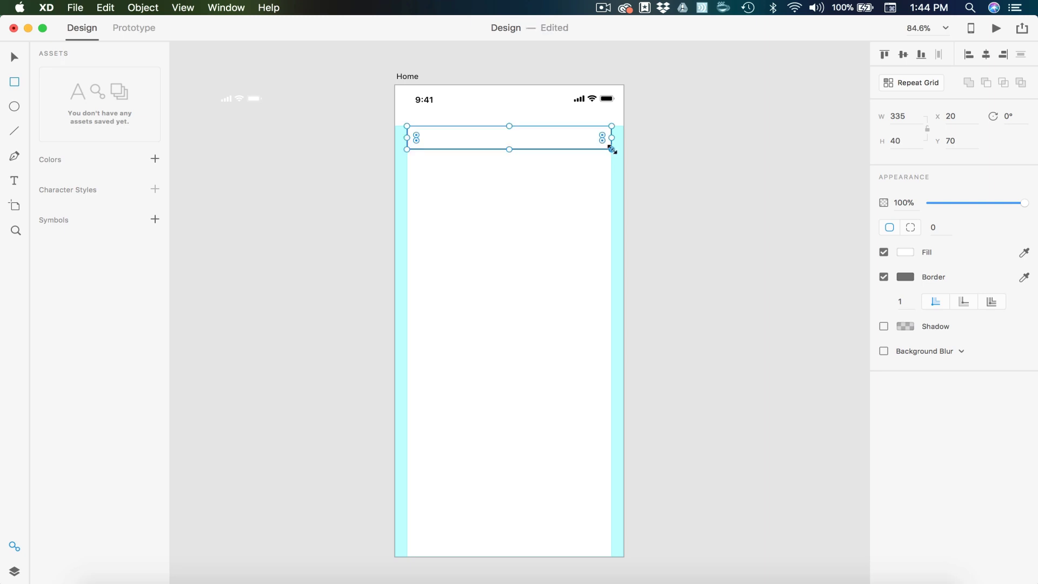
pyautogui.click(883, 277)
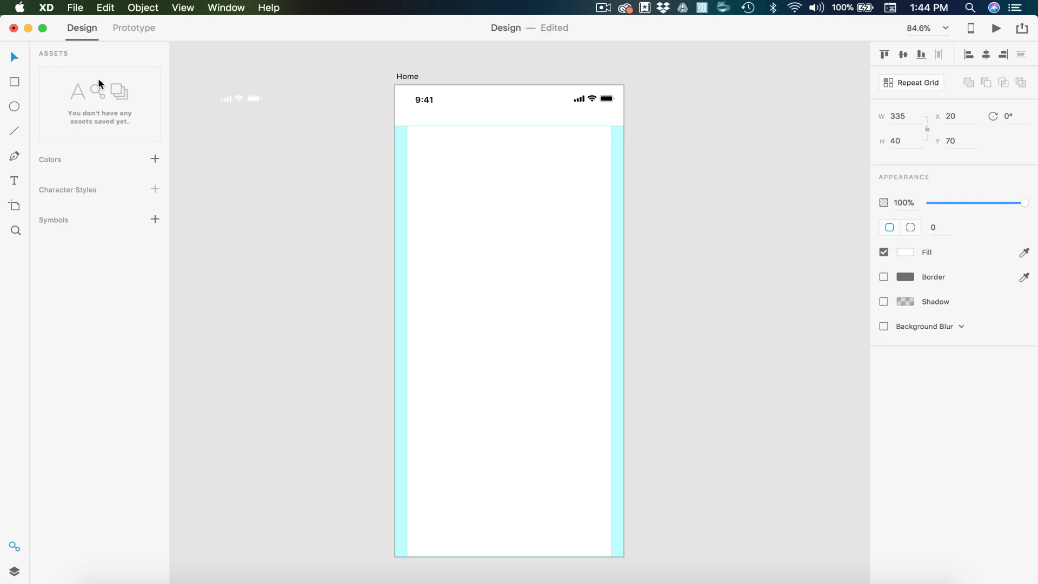
pyautogui.click(905, 252)
pyautogui.moveTo(745, 212); pyautogui.dragTo(734, 194)
pyautogui.click(958, 241)
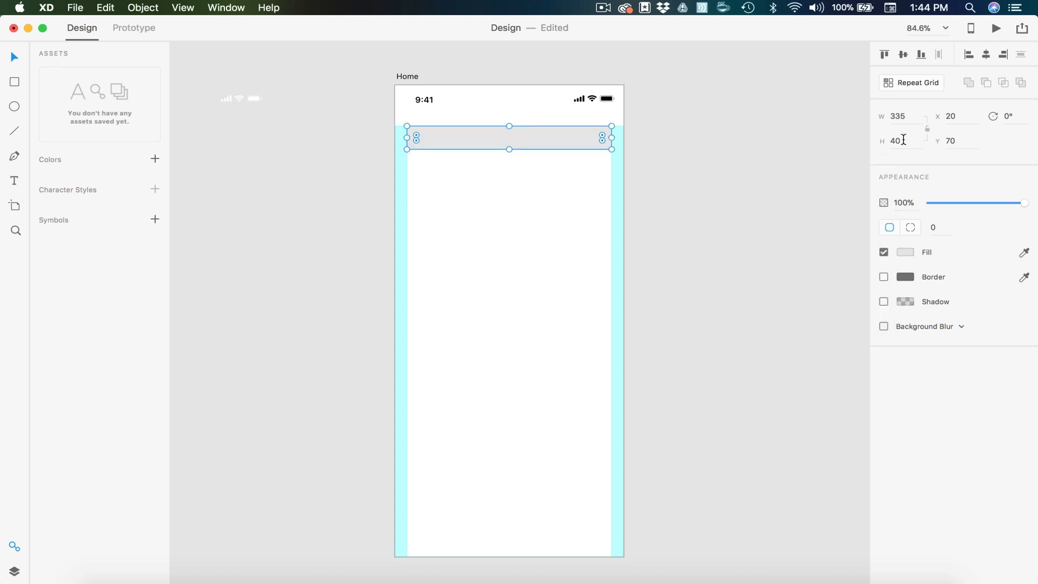
# Set the bar's height to 30 and round its corners fully into a pill shape.
pyautogui.click(905, 141)
pyautogui.press('Return')
pyautogui.write('30')
pyautogui.press('Return')
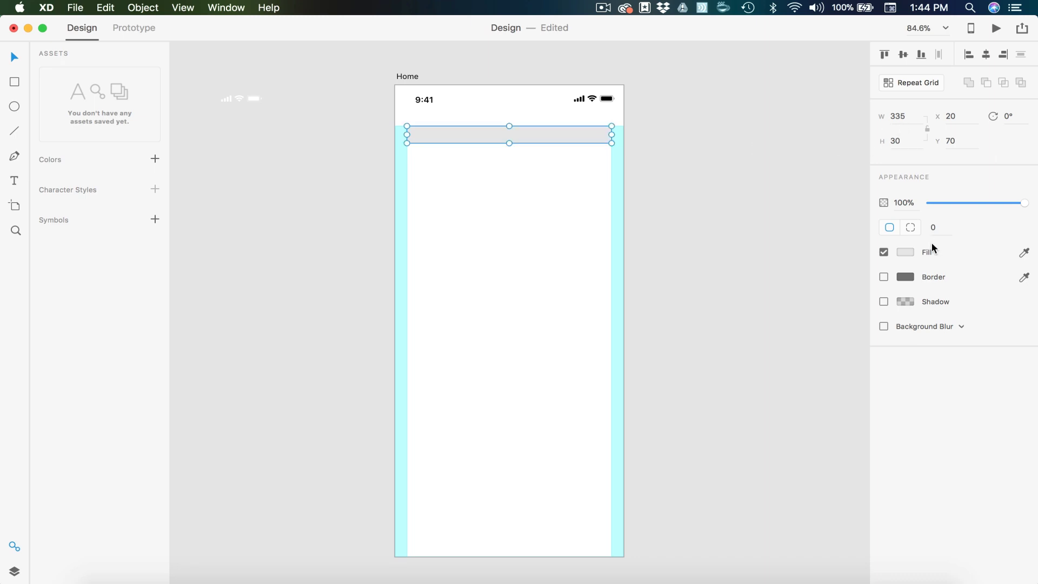
pyautogui.click(934, 227)
pyautogui.write('100')
pyautogui.press('Return')
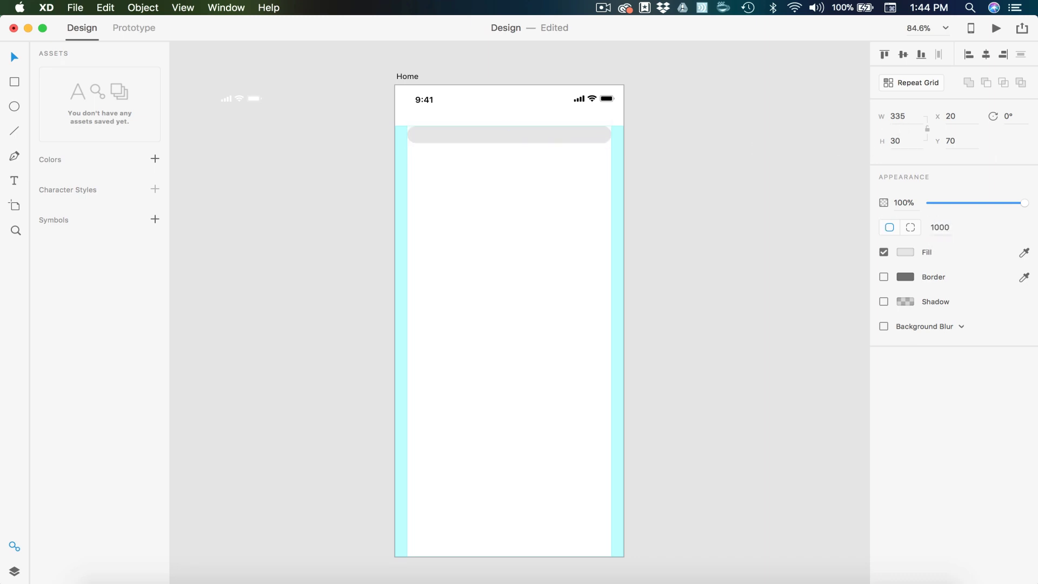
pyautogui.click(698, 167)
pyautogui.scroll(5, 577, 143)
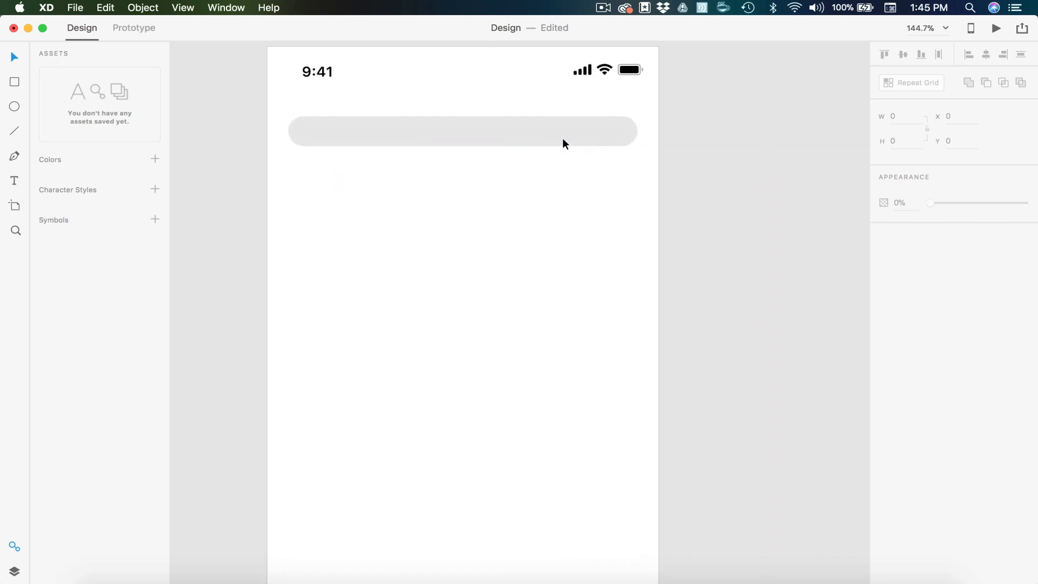
pyautogui.click(537, 139)
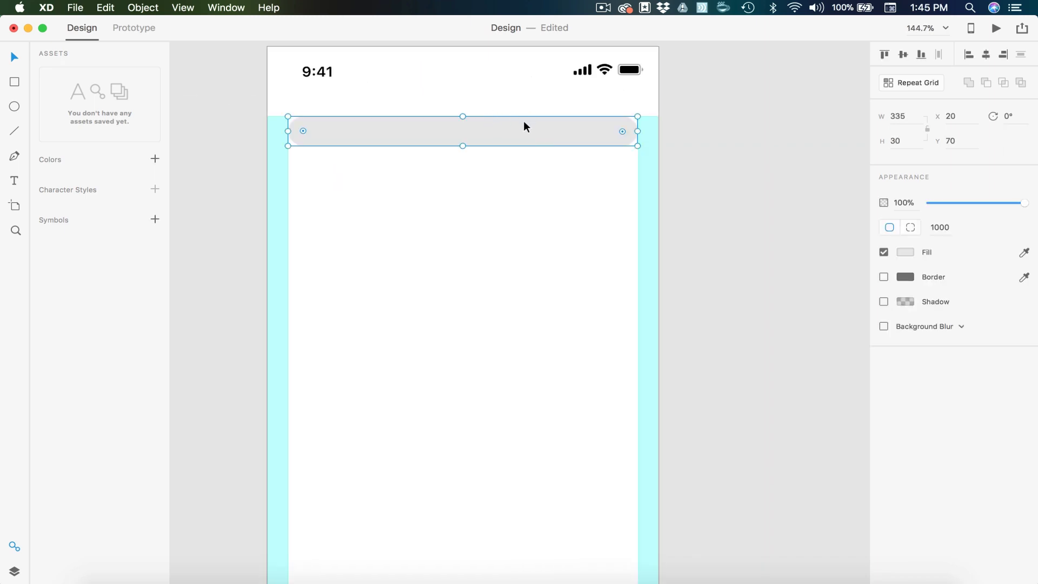
# Add the text 'Search images' below the bar in Circular Std.
pyautogui.press('t')
pyautogui.click(468, 192)
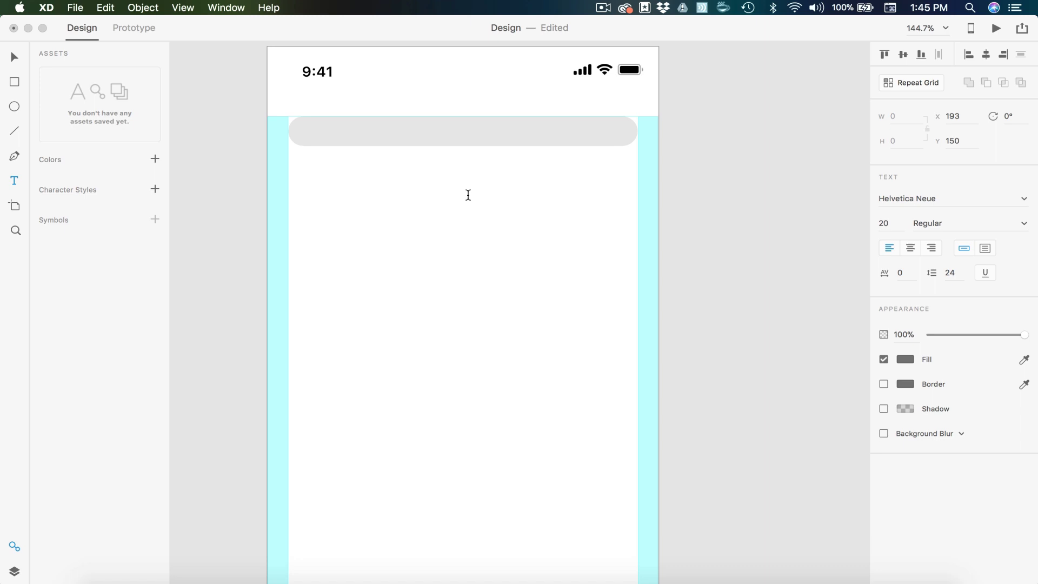
pyautogui.write('Search im')
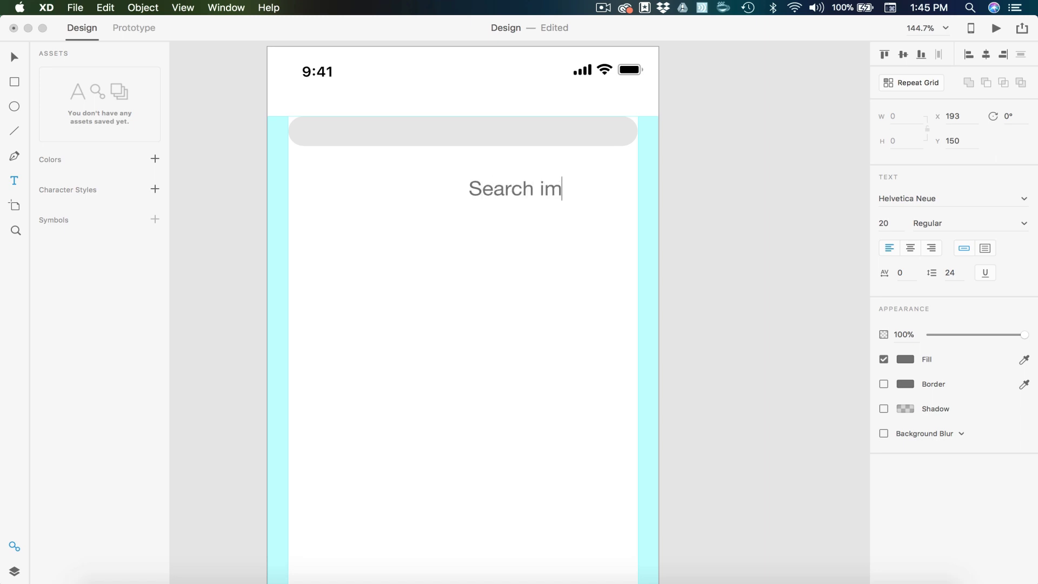
pyautogui.write('ages')
pyautogui.press('super+a')
pyautogui.click(898, 204)
pyautogui.write('Cir')
pyautogui.press('Return')
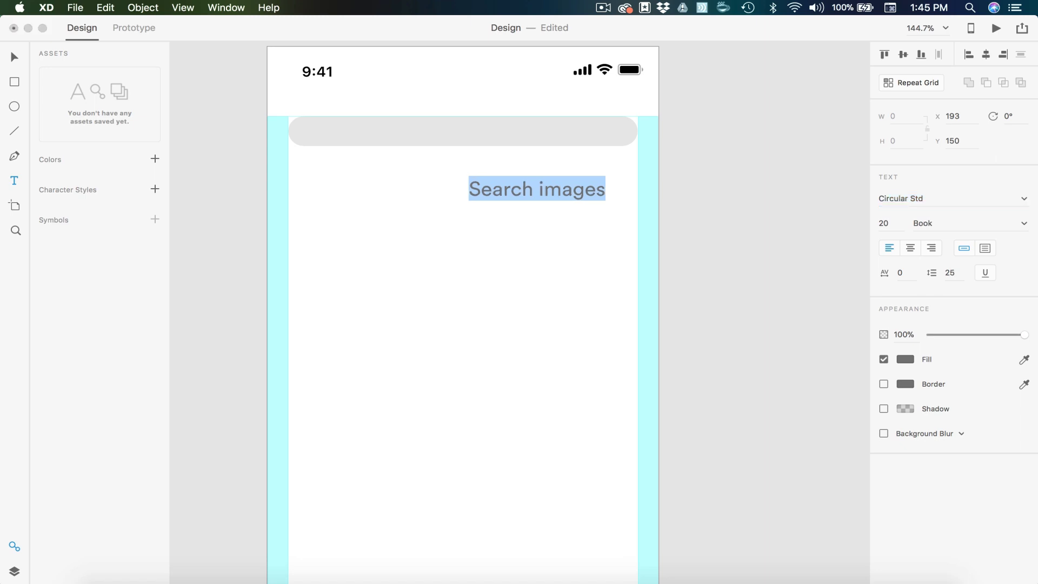
pyautogui.press('Escape')
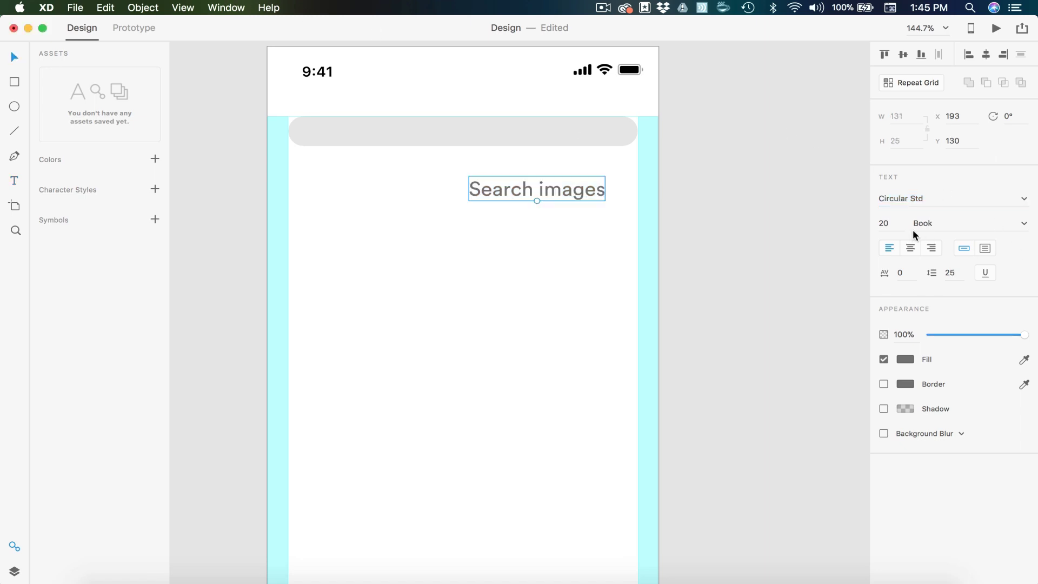
# Set the text to 17 pt and centre-align it.
pyautogui.click(892, 223)
pyautogui.write('17')
pyautogui.press('Return')
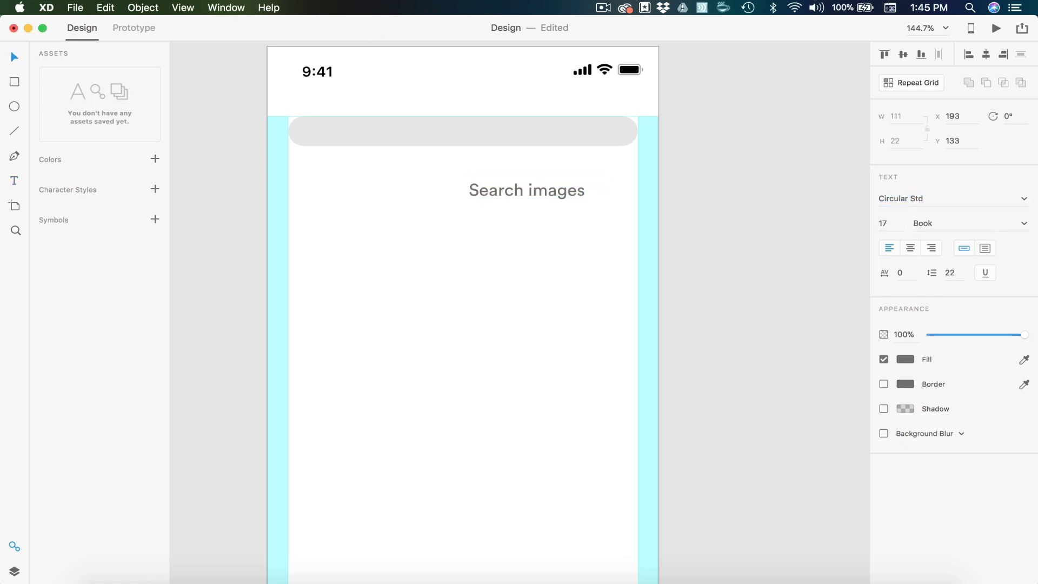
pyautogui.click(912, 248)
# Place 'Search images' inside the grey bar, centred vertically and horizontally.
pyautogui.moveTo(561, 194); pyautogui.dragTo(521, 137)
pyautogui.keyDown('shift'); pyautogui.click(568, 134); pyautogui.keyUp('shift')
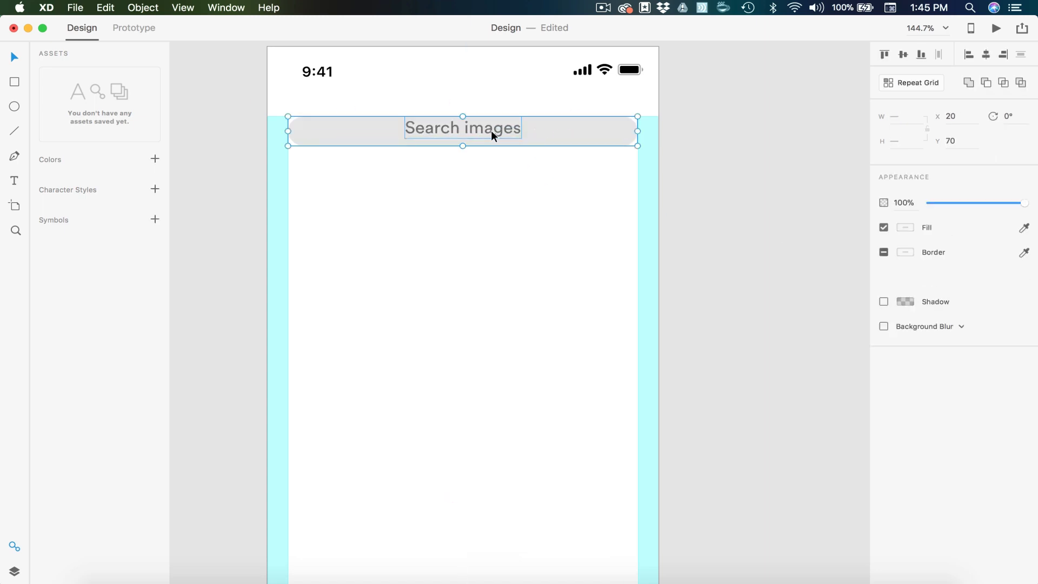
pyautogui.click(904, 55)
pyautogui.click(986, 55)
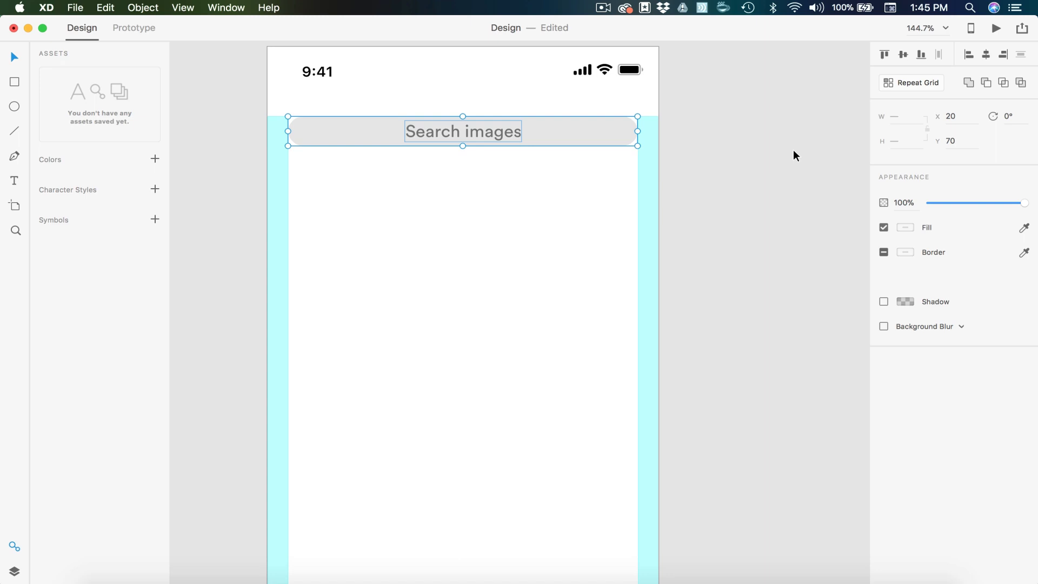
pyautogui.click(707, 204)
pyautogui.scroll(-3, 706, 204)
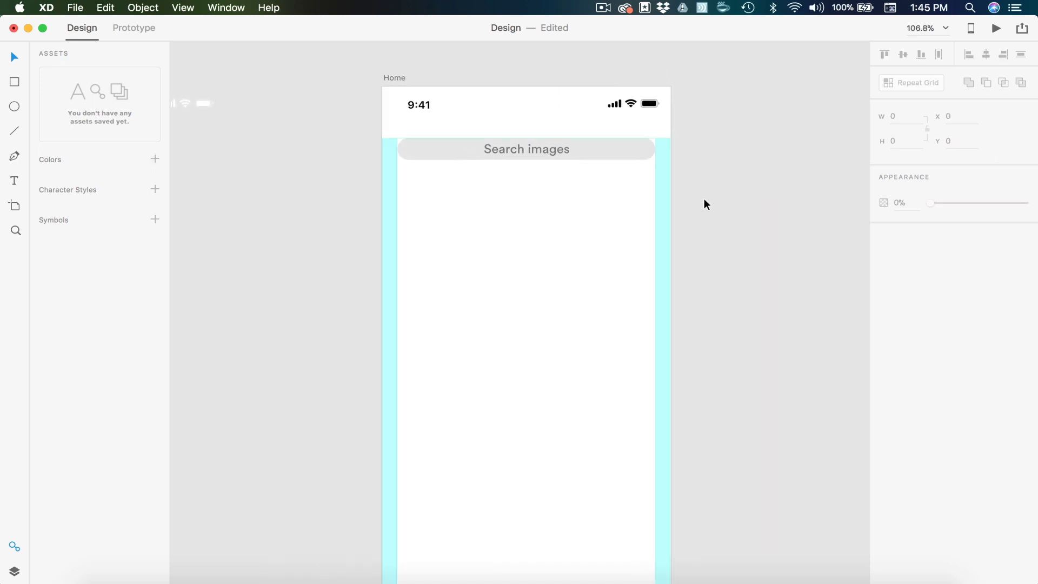
pyautogui.scroll(-2, 380, 193)
pyautogui.hscroll(2, 380, 193)
# Duplicate the 'Search images' text below the bar, left-align it and retype it as 'New'.
pyautogui.scroll(-3, 462, 206)
pyautogui.hscroll(1, 457, 199)
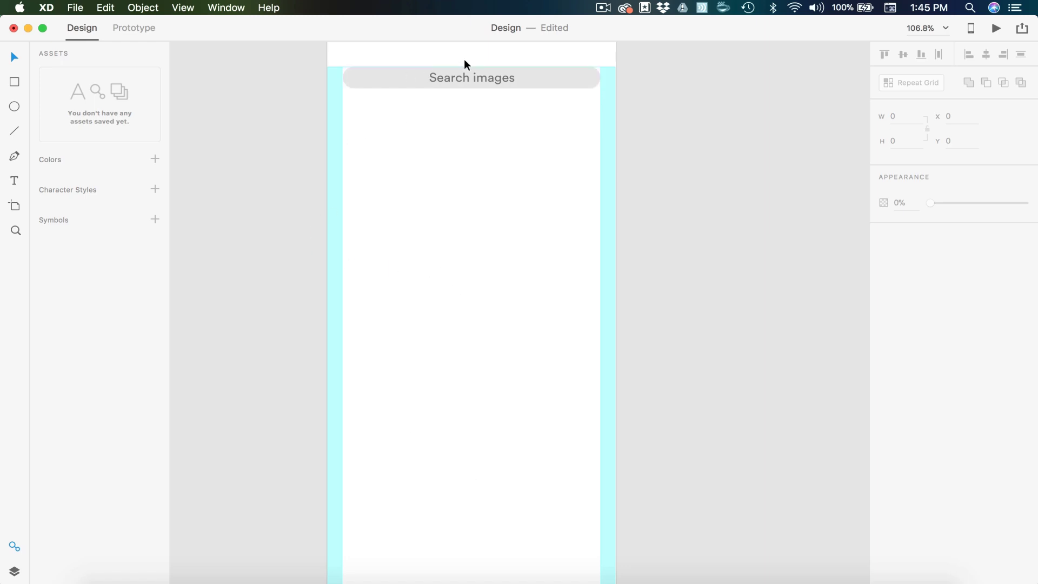
pyautogui.click(476, 79)
pyautogui.keyDown('alt'); pyautogui.moveTo(476, 79); pyautogui.dragTo(408, 140); pyautogui.keyUp('alt')
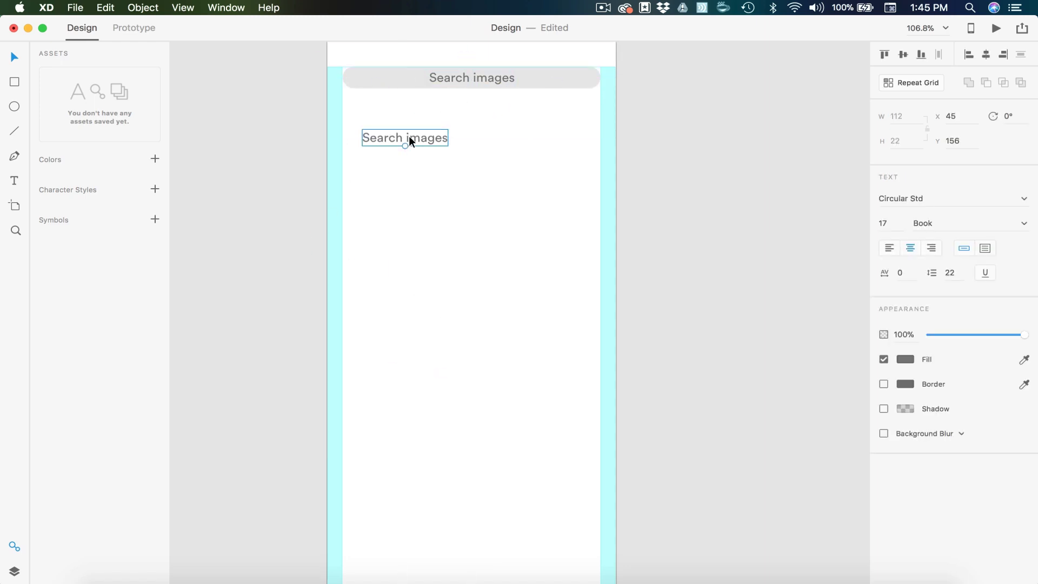
pyautogui.click(890, 248)
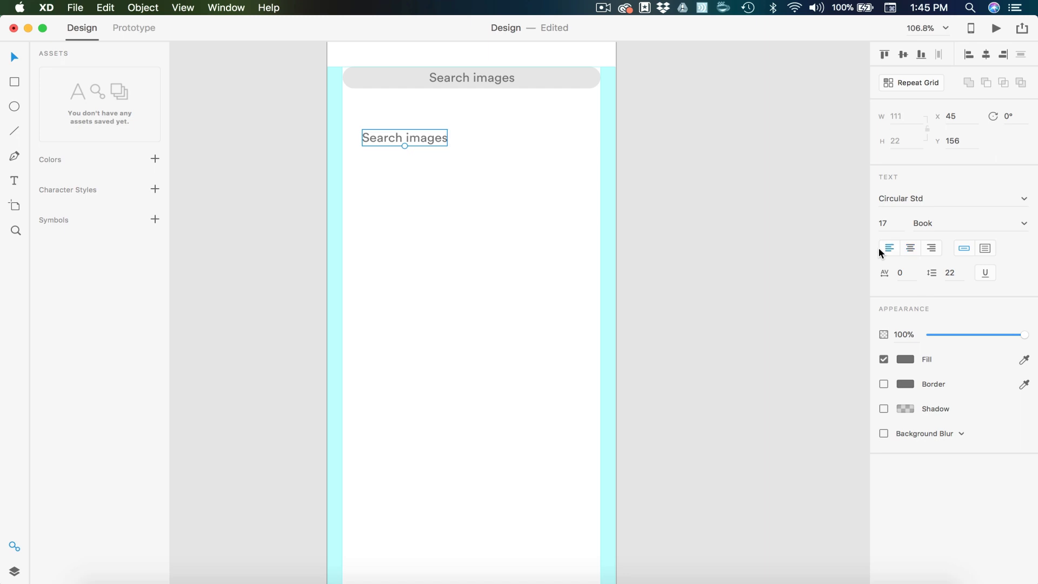
pyautogui.doubleClick(395, 138)
pyautogui.write('New')
pyautogui.press('Escape')
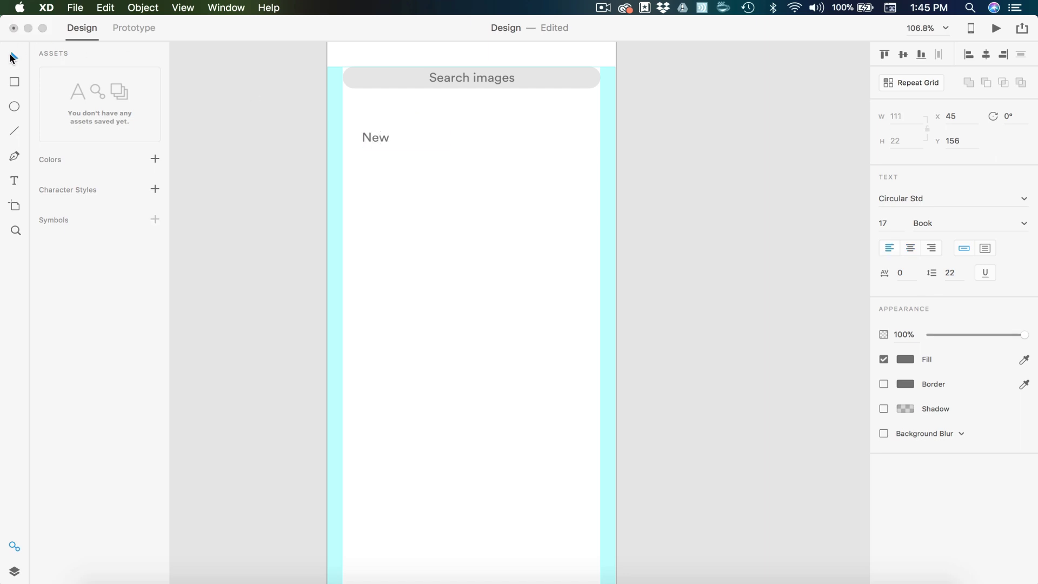
# Colour the 'New' heading black (#000000) and position it under the search bar.
pyautogui.click(908, 361)
pyautogui.moveTo(803, 338); pyautogui.dragTo(687, 431)
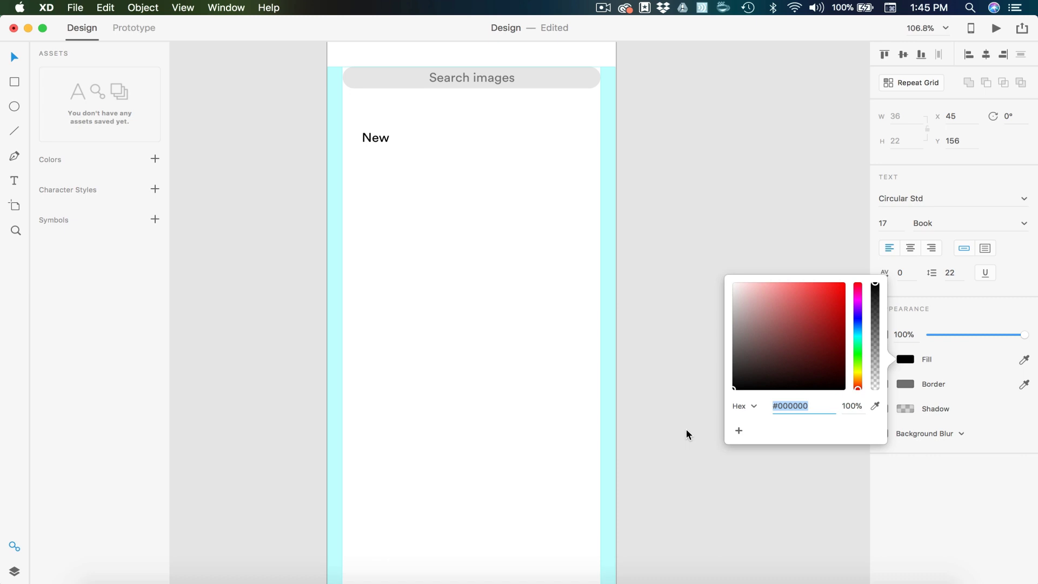
pyautogui.click(665, 201)
pyautogui.moveTo(378, 142); pyautogui.dragTo(359, 122)
pyautogui.scroll(2, 368, 151)
pyautogui.hscroll(-2, 368, 151)
pyautogui.click(373, 168)
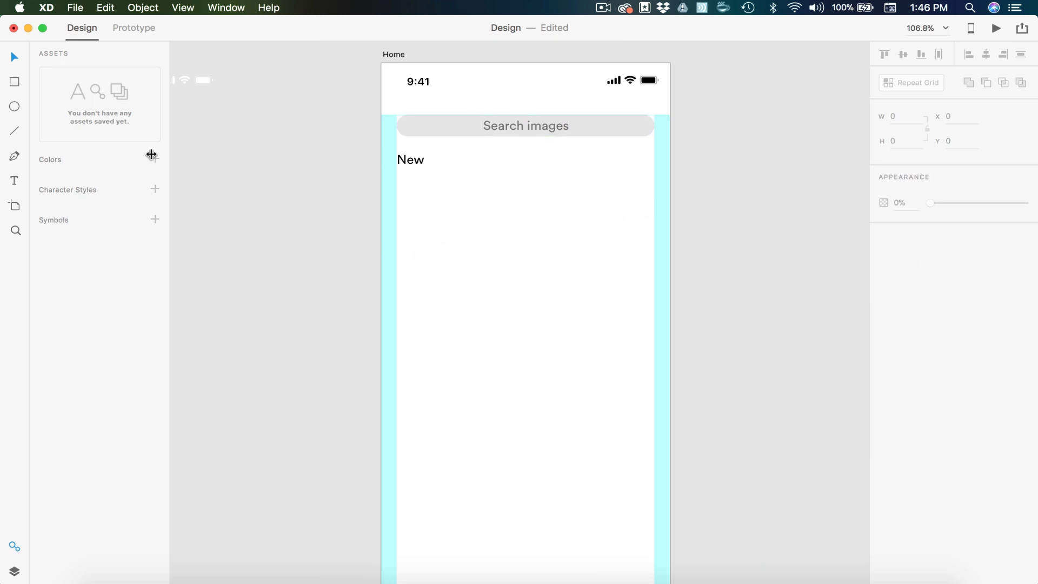
# Draw a rectangle under the New heading and size it 105 × 158.
pyautogui.click(14, 83)
pyautogui.moveTo(404, 182); pyautogui.dragTo(488, 279)
pyautogui.press('v')
pyautogui.moveTo(449, 224); pyautogui.dragTo(444, 222)
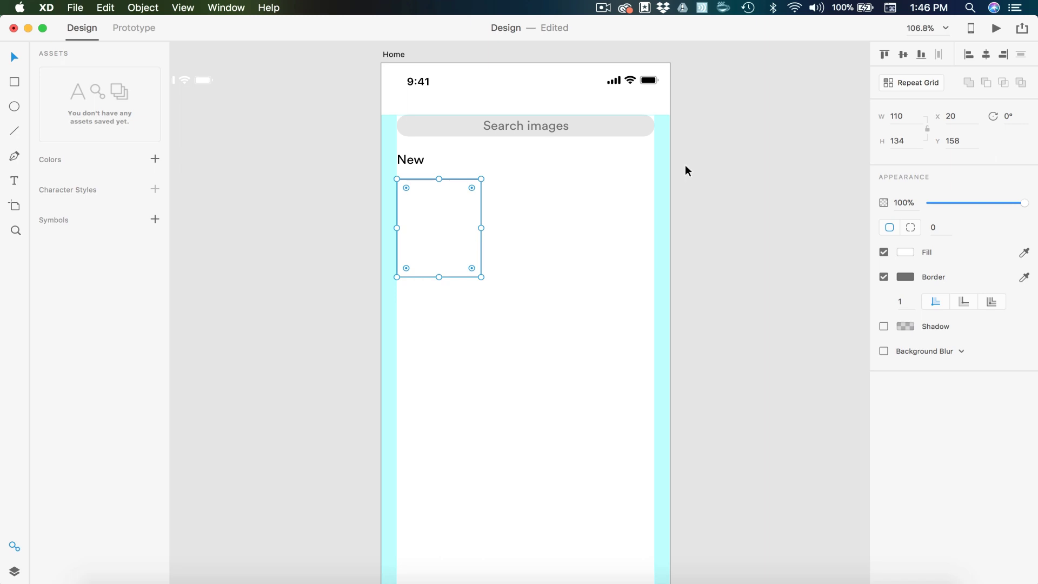
pyautogui.click(910, 116)
pyautogui.write('105')
pyautogui.press('Tab')
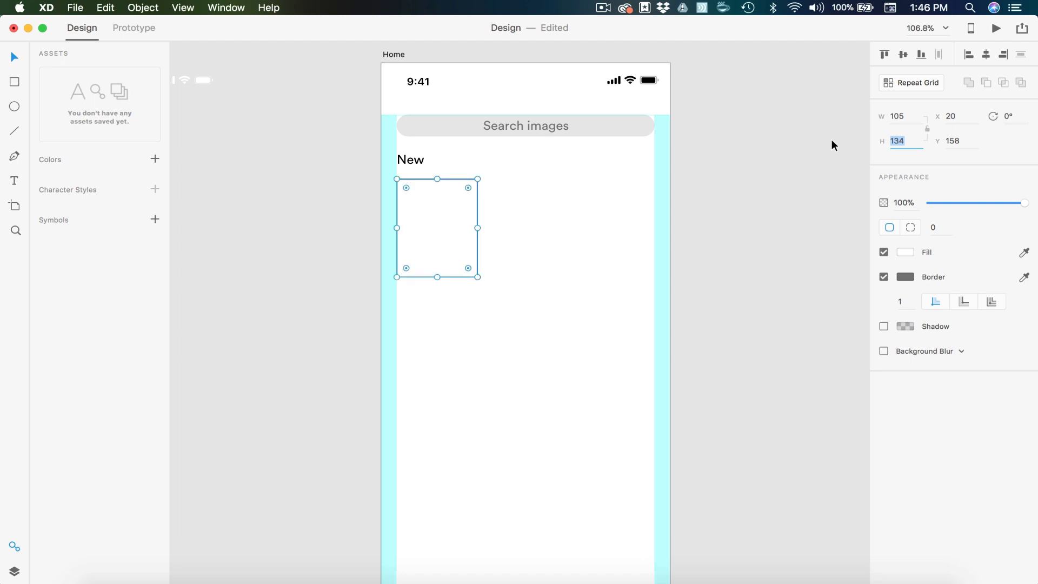
pyautogui.write('158')
pyautogui.press('Return')
# Duplicate it into a row of three and move the row under 'New'.
pyautogui.click(442, 244)
pyautogui.moveTo(442, 243); pyautogui.dragTo(591, 248)
pyautogui.moveTo(630, 365); pyautogui.dragTo(440, 247)
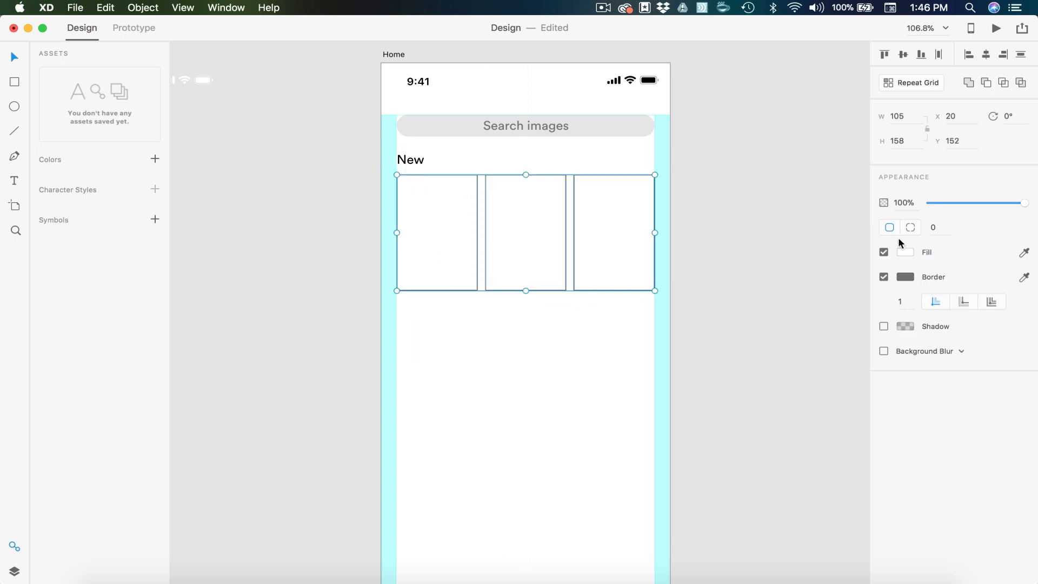
# Give the three placeholders 5 px corners, no border and a #D1D1D1 fill.
pyautogui.click(932, 227)
pyautogui.write('5')
pyautogui.press('Return')
pyautogui.click(885, 278)
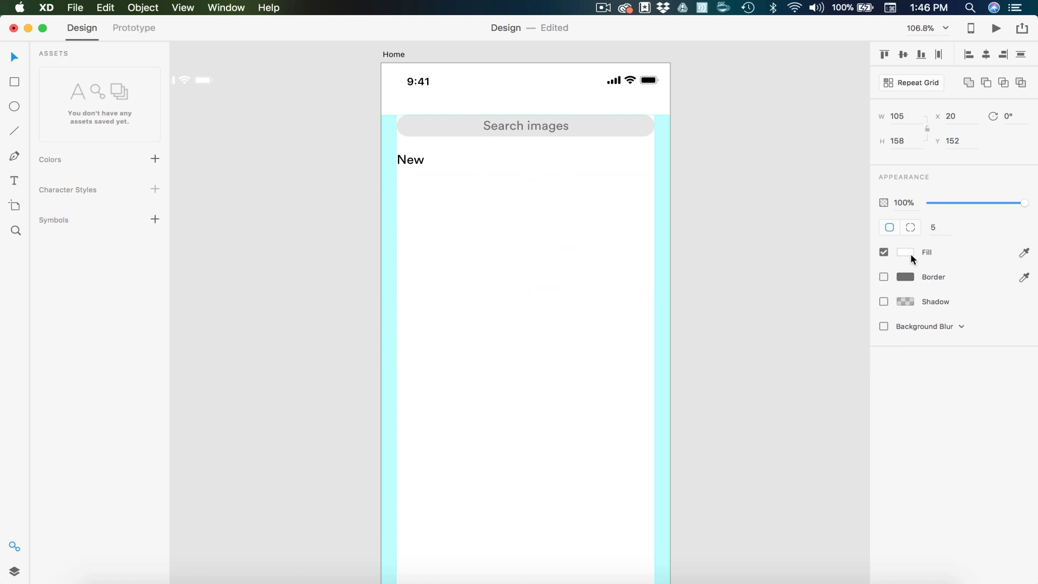
pyautogui.click(905, 252)
pyautogui.click(732, 211)
pyautogui.moveTo(732, 208); pyautogui.dragTo(722, 202)
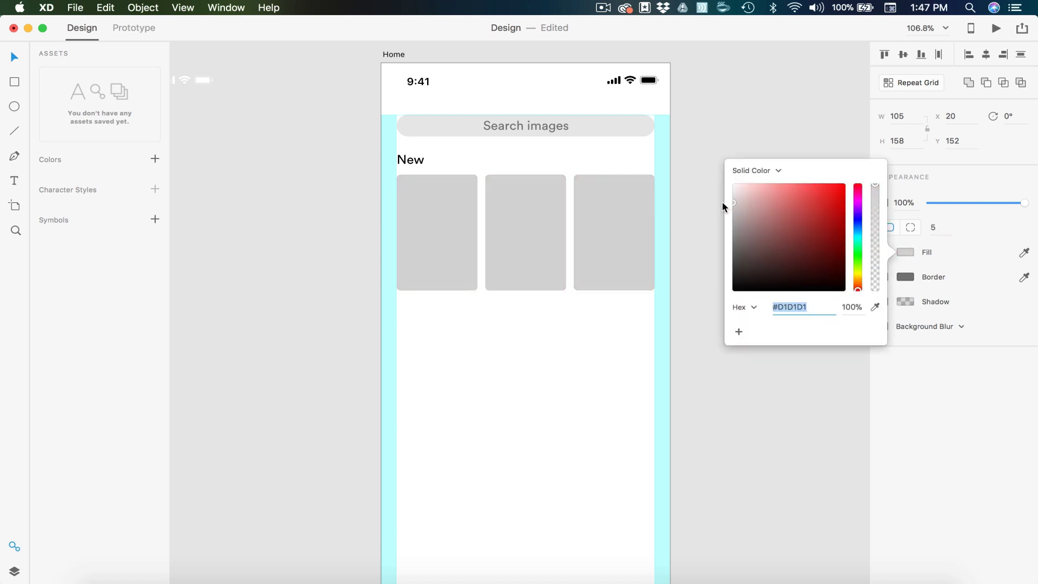
pyautogui.click(720, 203)
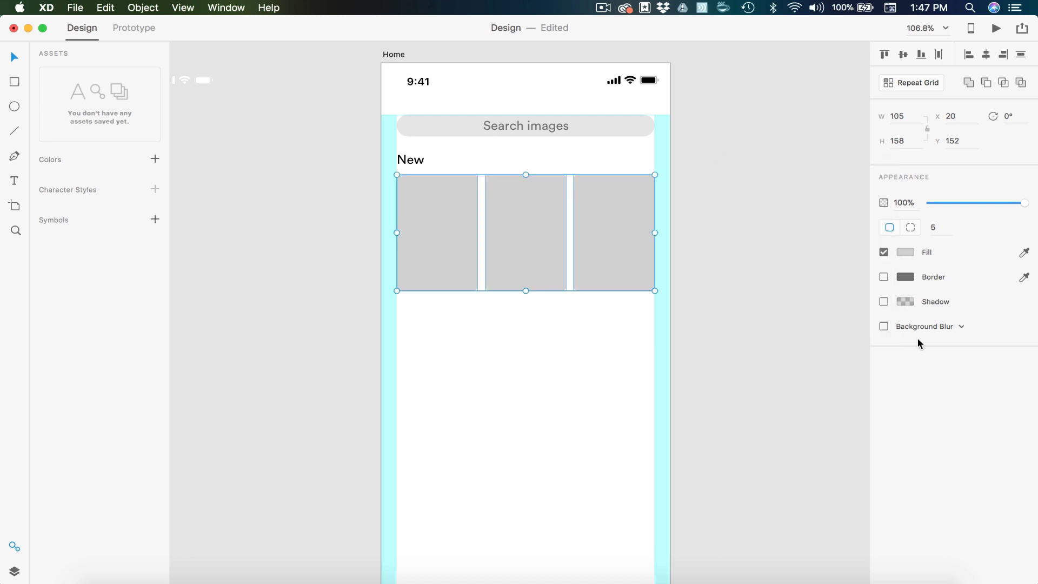
# Add a drop shadow with blur 5 in #2C4657 at 17% opacity.
pyautogui.click(884, 302)
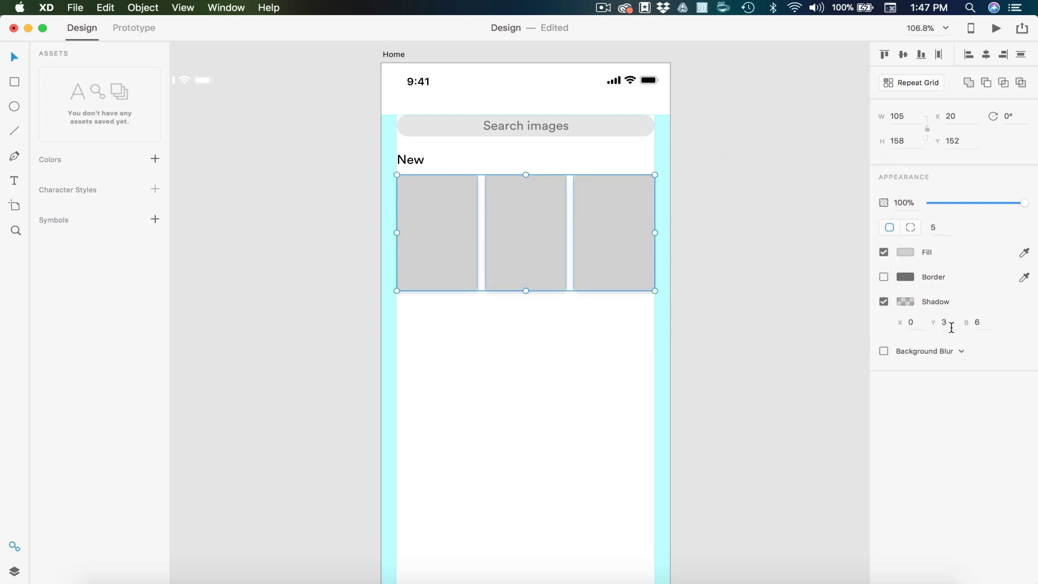
pyautogui.click(989, 326)
pyautogui.write('5')
pyautogui.press('Return')
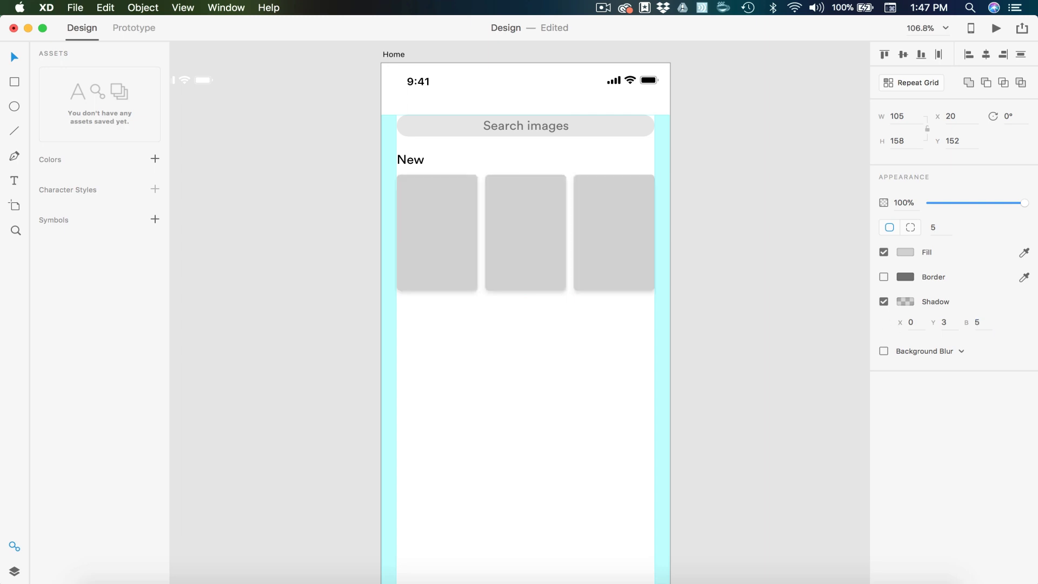
pyautogui.click(912, 302)
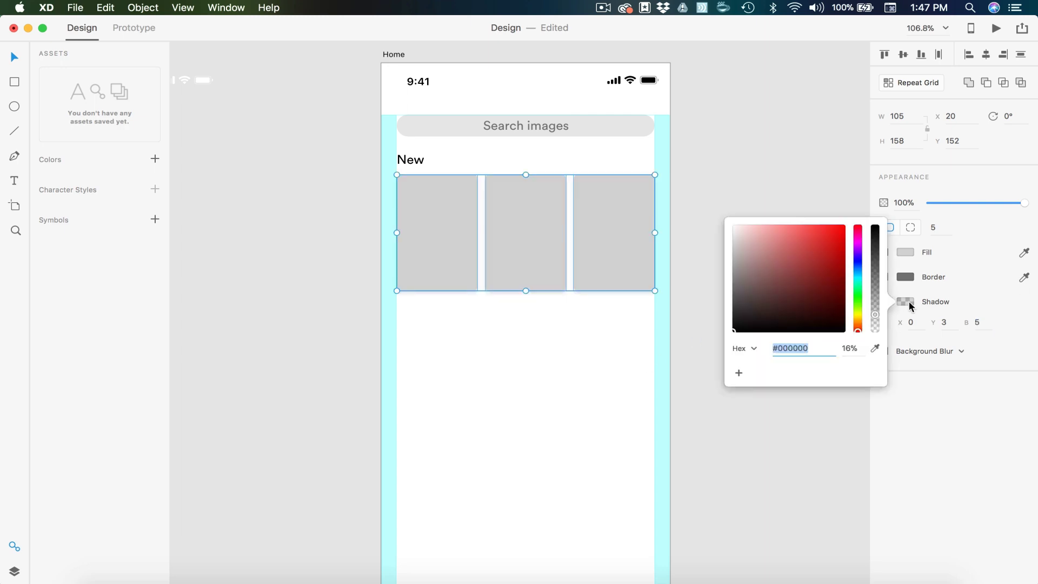
pyautogui.click(858, 270)
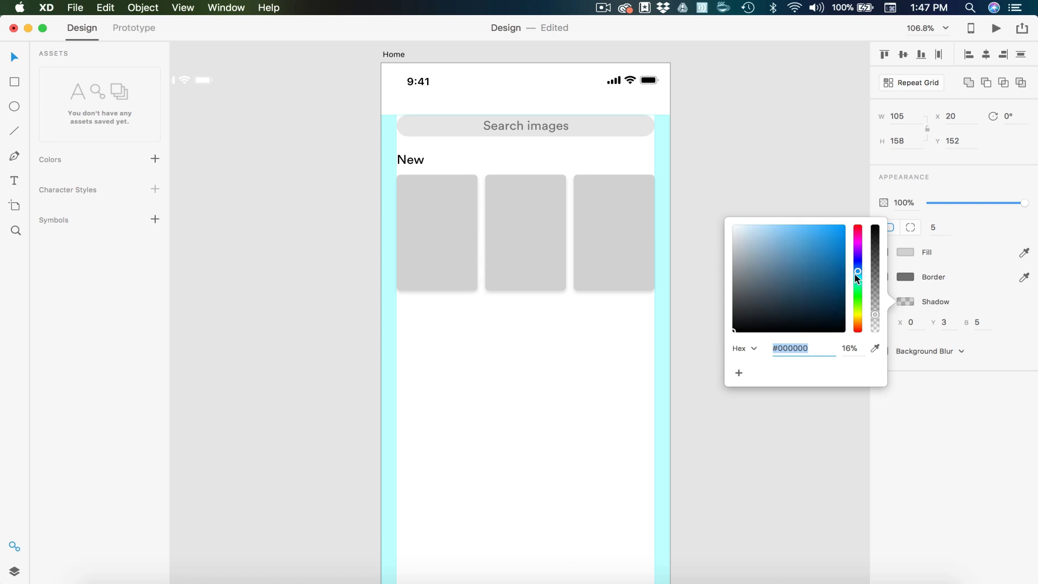
pyautogui.moveTo(808, 304); pyautogui.dragTo(787, 297)
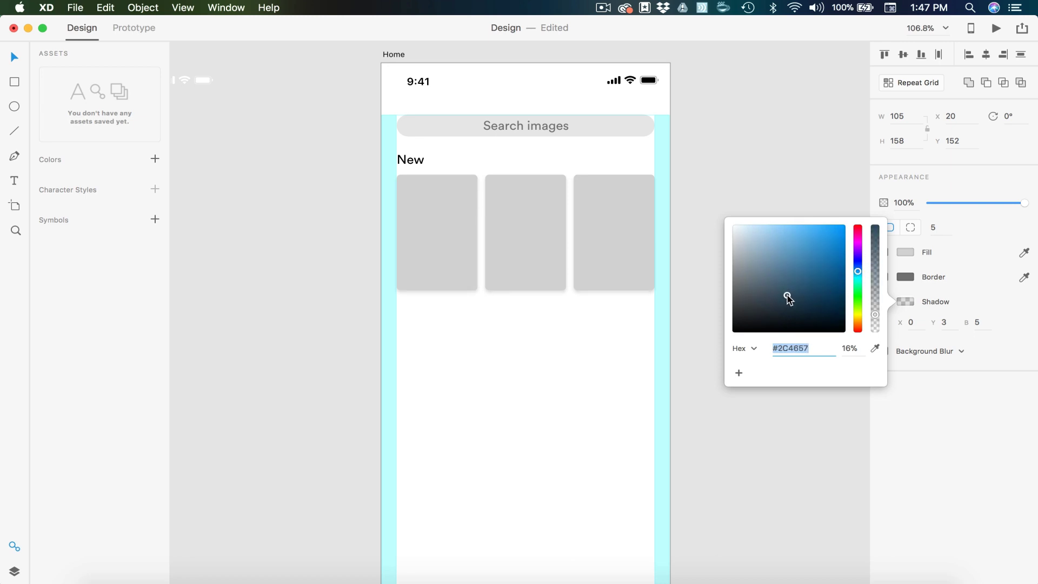
pyautogui.click(853, 348)
pyautogui.write('17')
pyautogui.press('Return')
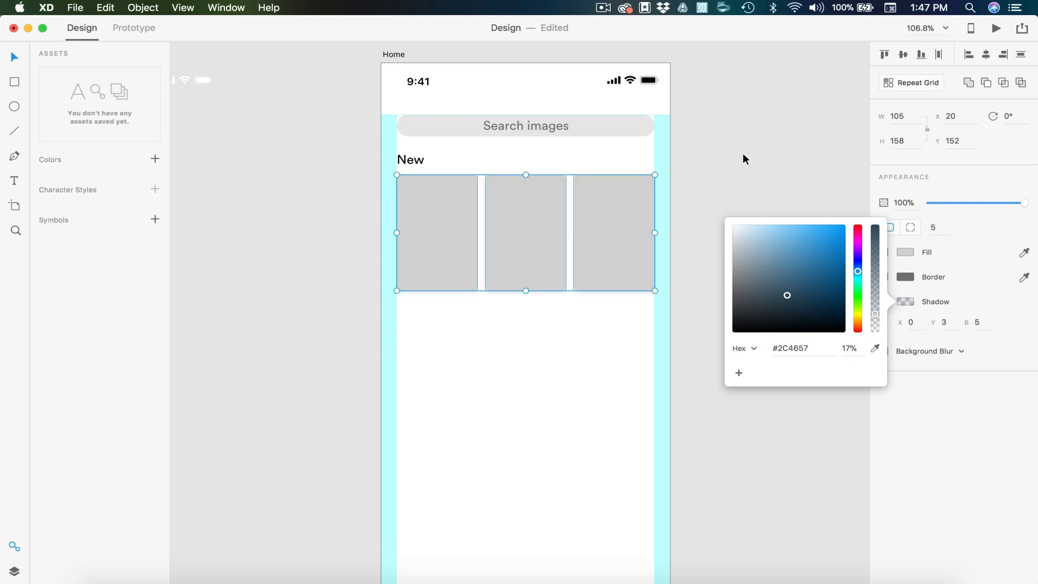
pyautogui.click(743, 157)
pyautogui.hscroll(2, 713, 317)
pyautogui.scroll(-3, 713, 317)
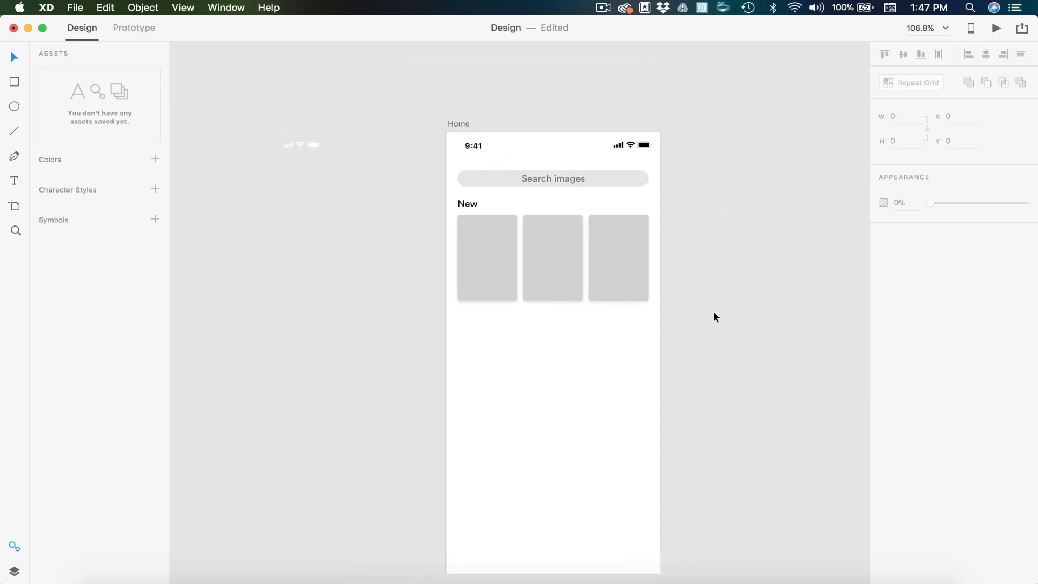
pyautogui.scroll(-2, 599, 294)
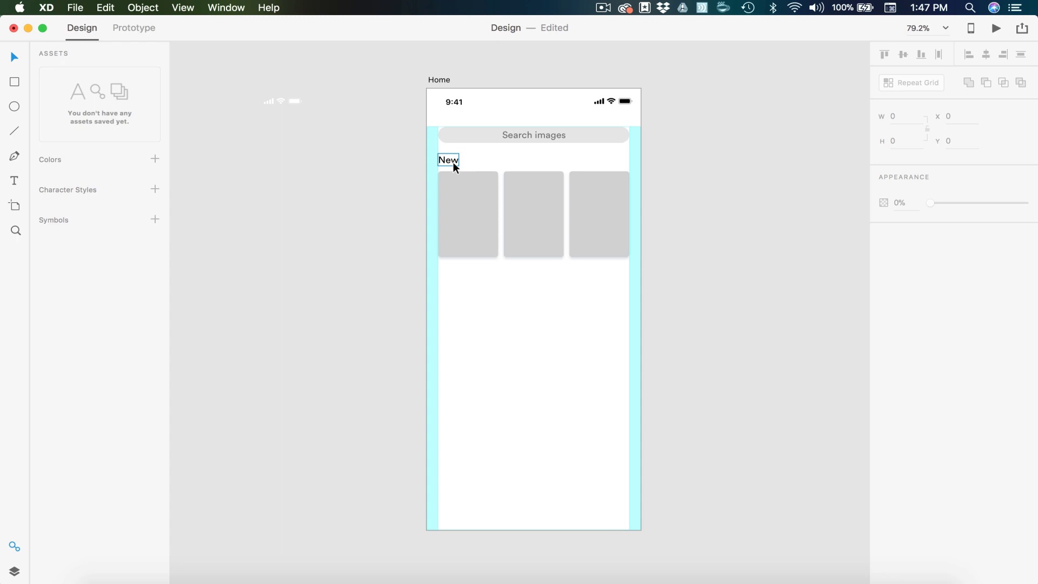
# Duplicate the New heading below the cards and retype it as 'Most Viewed'.
pyautogui.moveTo(450, 160); pyautogui.dragTo(449, 276)
pyautogui.doubleClick(444, 279)
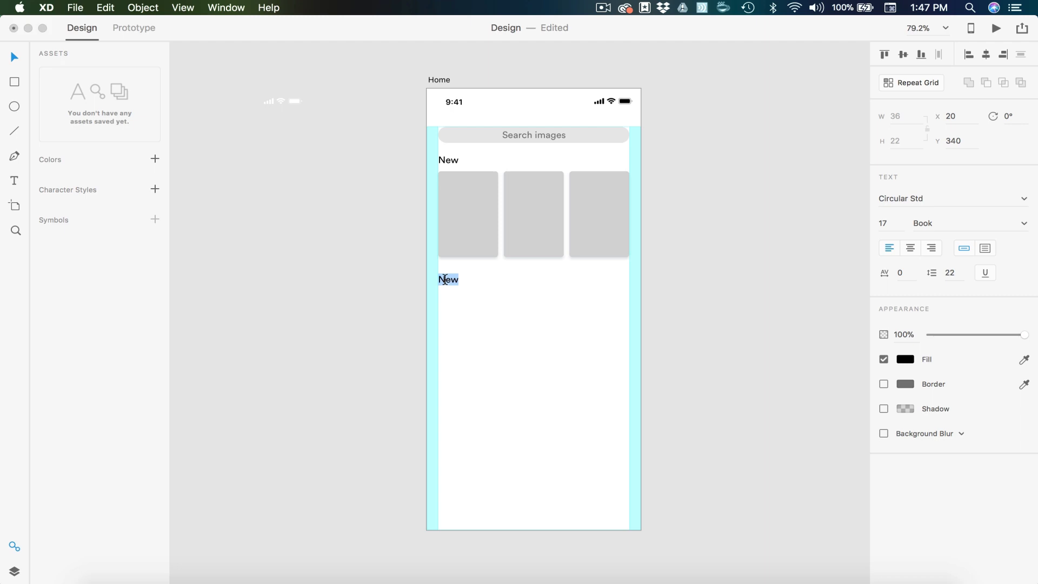
pyautogui.write('Most Viewed')
pyautogui.click(549, 324)
# Draw a wide rectangle under 'Most Viewed' with a height of 223.
pyautogui.click(15, 81)
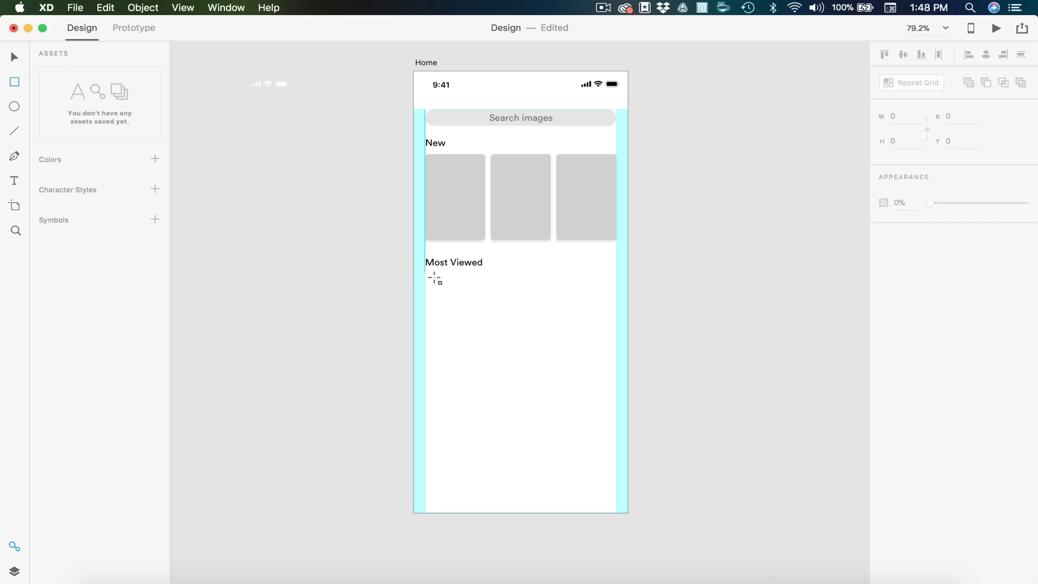
pyautogui.moveTo(425, 282)
pyautogui.mouseDown()
pyautogui.moveTo(521, 341)
pyautogui.moveTo(616, 374)
pyautogui.mouseUp()
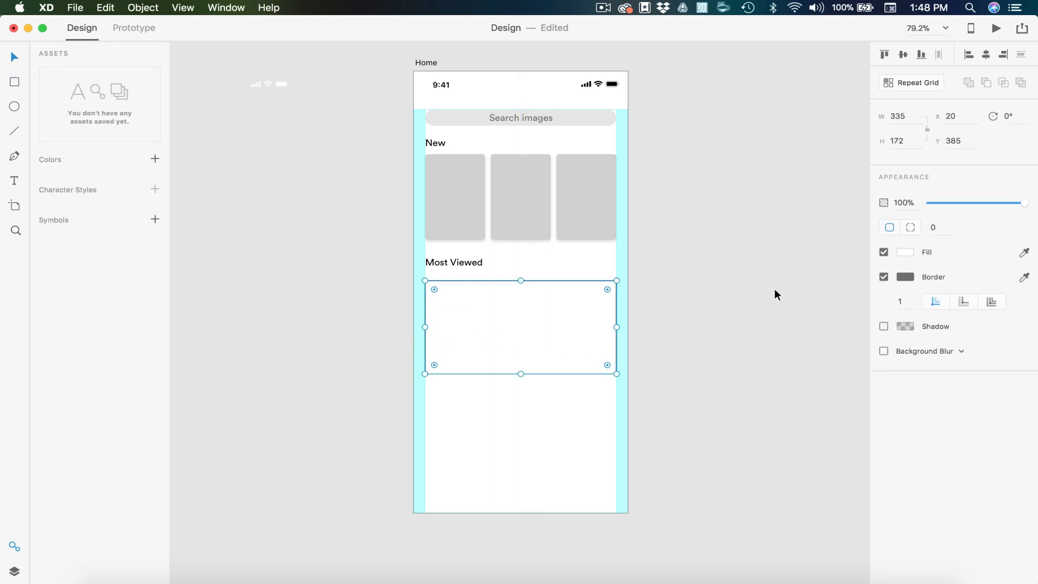
pyautogui.click(910, 139)
pyautogui.write('223')
pyautogui.press('Return')
pyautogui.moveTo(526, 335); pyautogui.dragTo(526, 328)
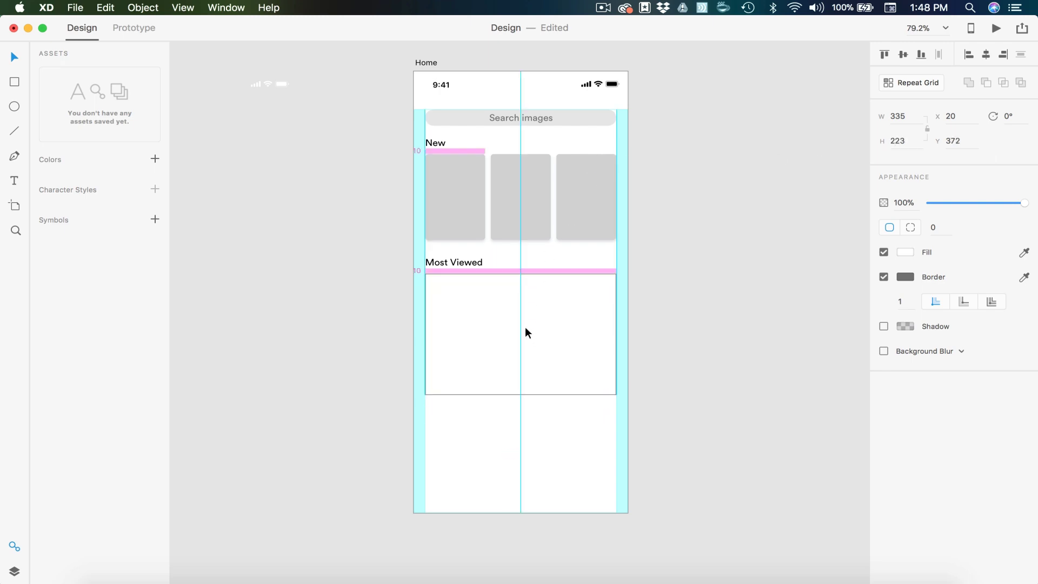
# Give the rectangle 5 px corners, the New cards' grey fill and no border.
pyautogui.click(941, 227)
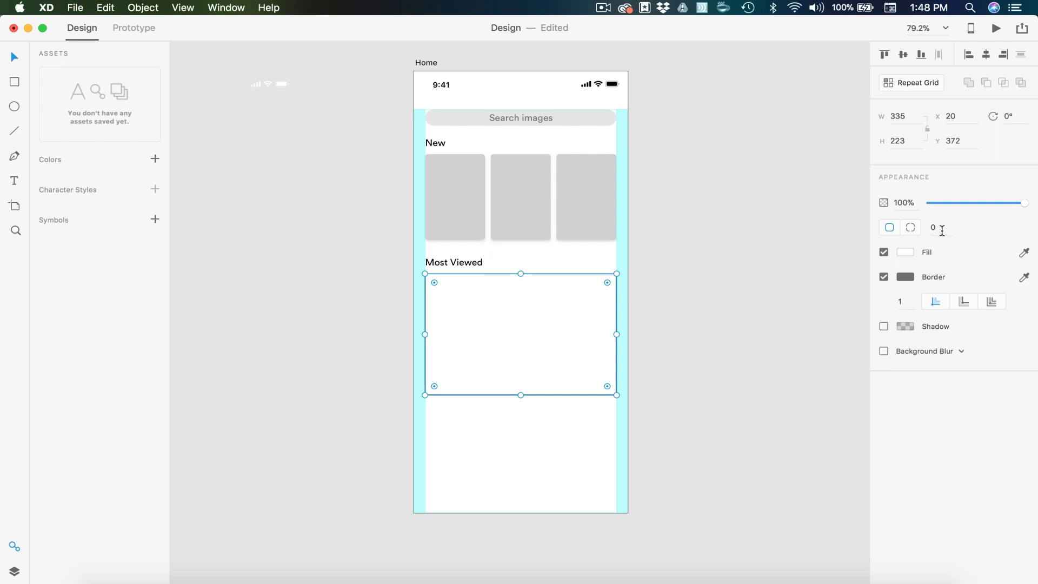
pyautogui.write('5')
pyautogui.click(838, 277)
pyautogui.click(1024, 252)
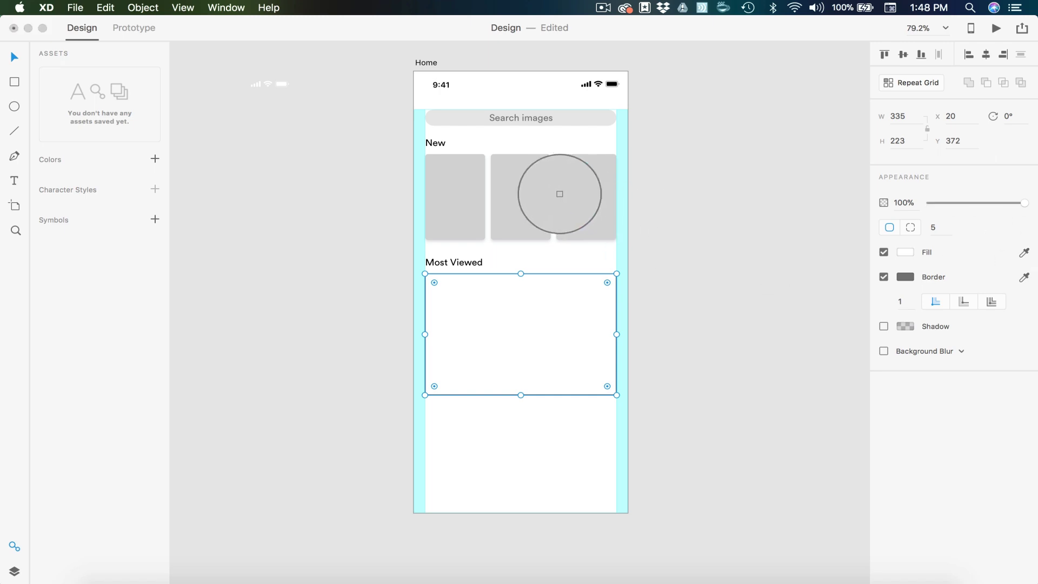
pyautogui.click(576, 197)
pyautogui.click(883, 277)
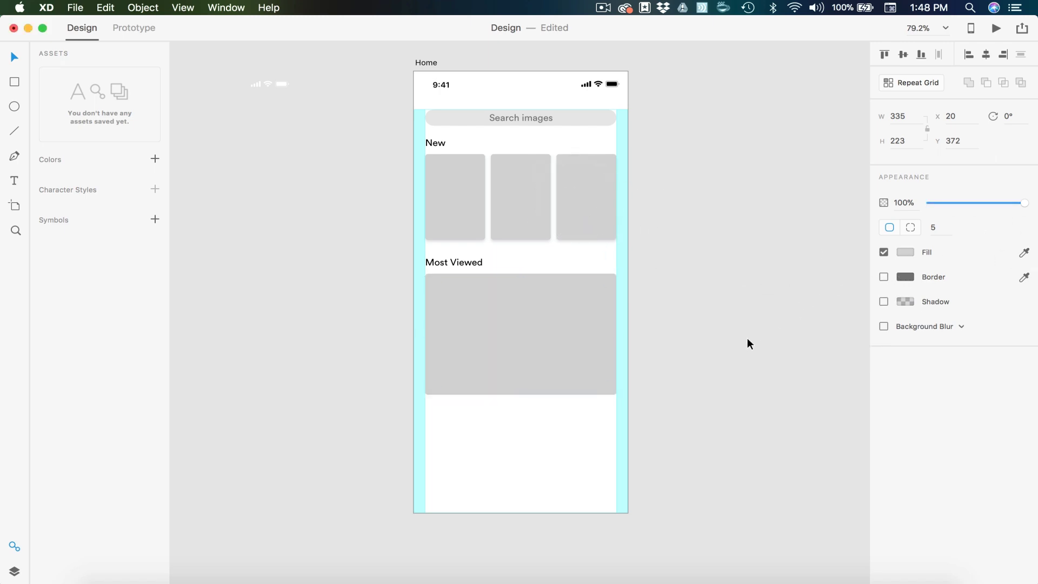
# Paste the third New card's appearance and shadow onto the Most Viewed rectangle.
pyautogui.scroll(-3, 564, 139)
pyautogui.click(563, 139)
pyautogui.rightClick(550, 121)
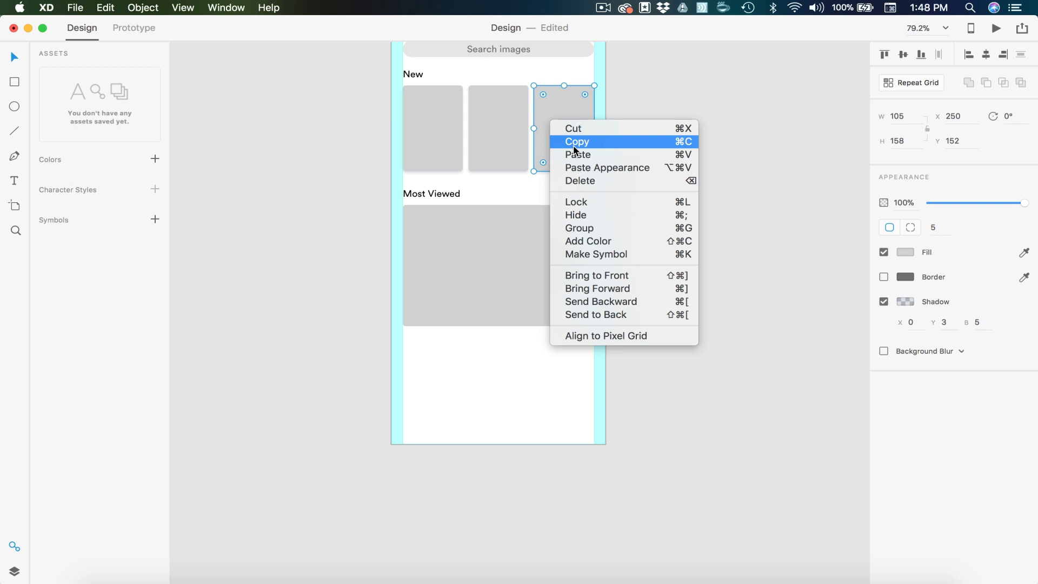
pyautogui.click(577, 141)
pyautogui.click(522, 223)
pyautogui.rightClick(469, 268)
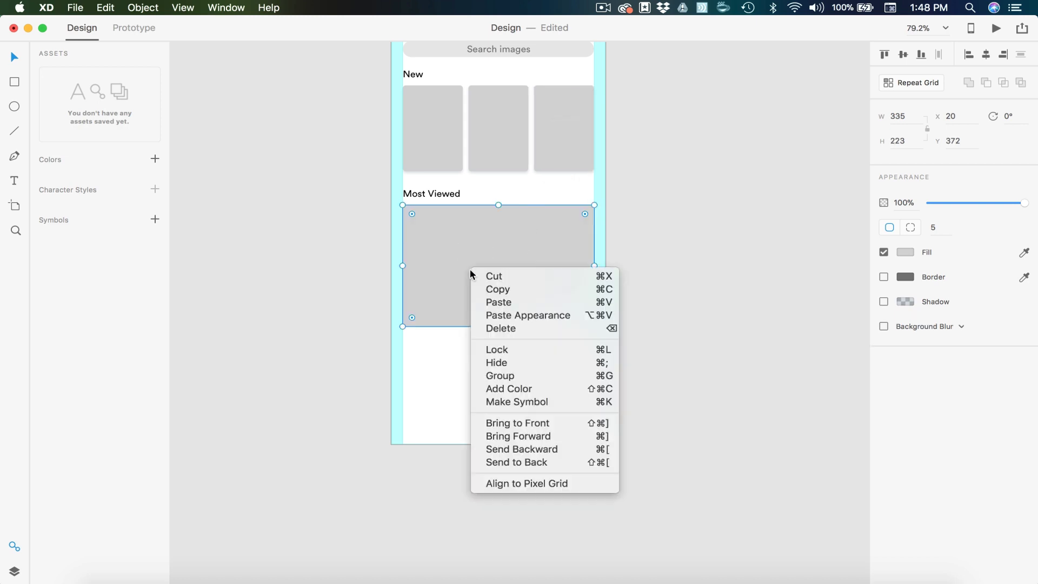
pyautogui.click(569, 315)
pyautogui.click(719, 301)
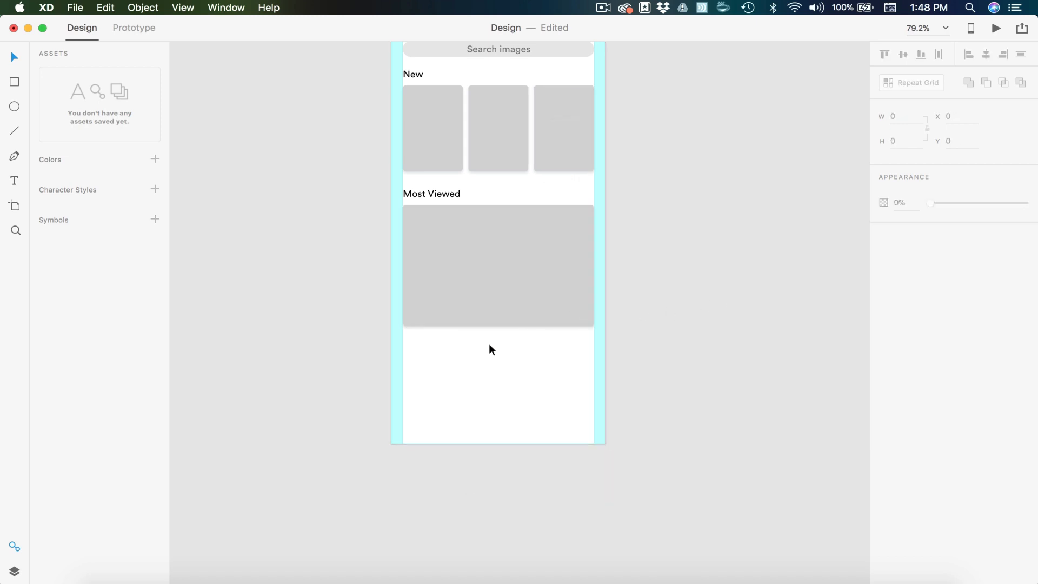
# Duplicate the Most Viewed heading and rectangle further down and retitle the copy 'Premium Images'.
pyautogui.scroll(2, 719, 306)
pyautogui.moveTo(673, 331); pyautogui.dragTo(375, 218)
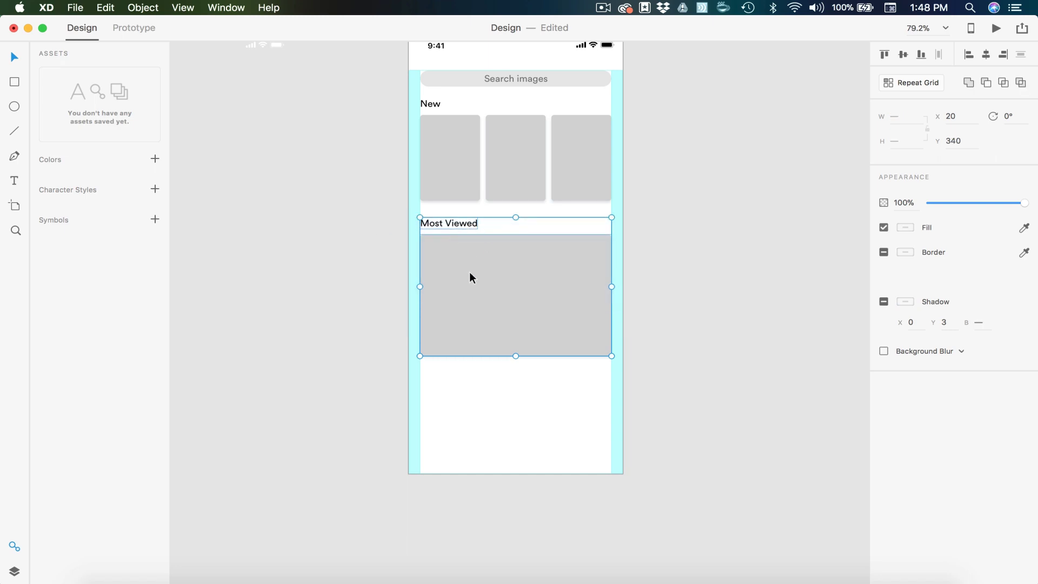
pyautogui.moveTo(470, 271); pyautogui.dragTo(463, 426)
pyautogui.click(696, 419)
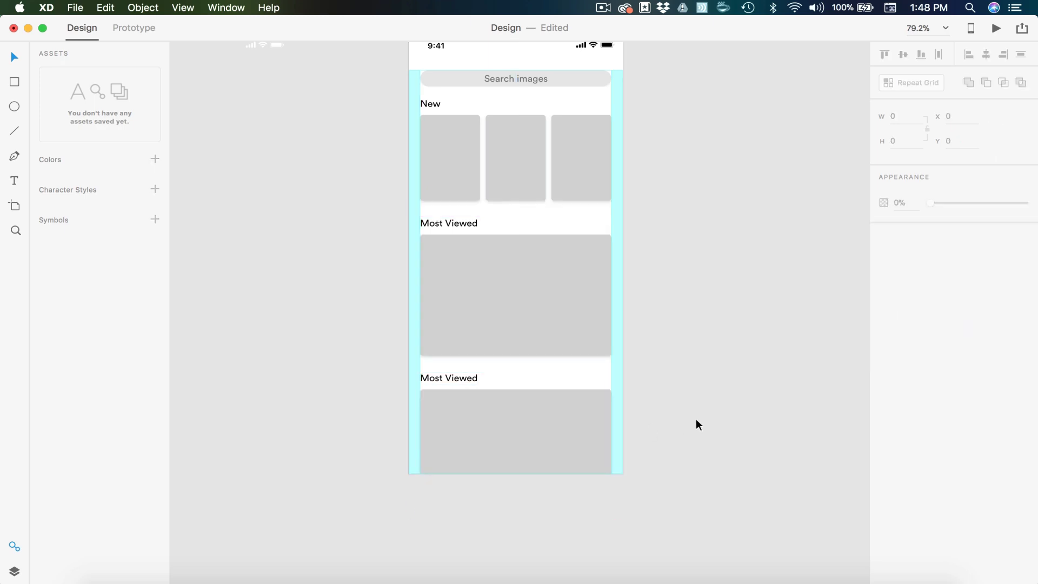
pyautogui.doubleClick(461, 376)
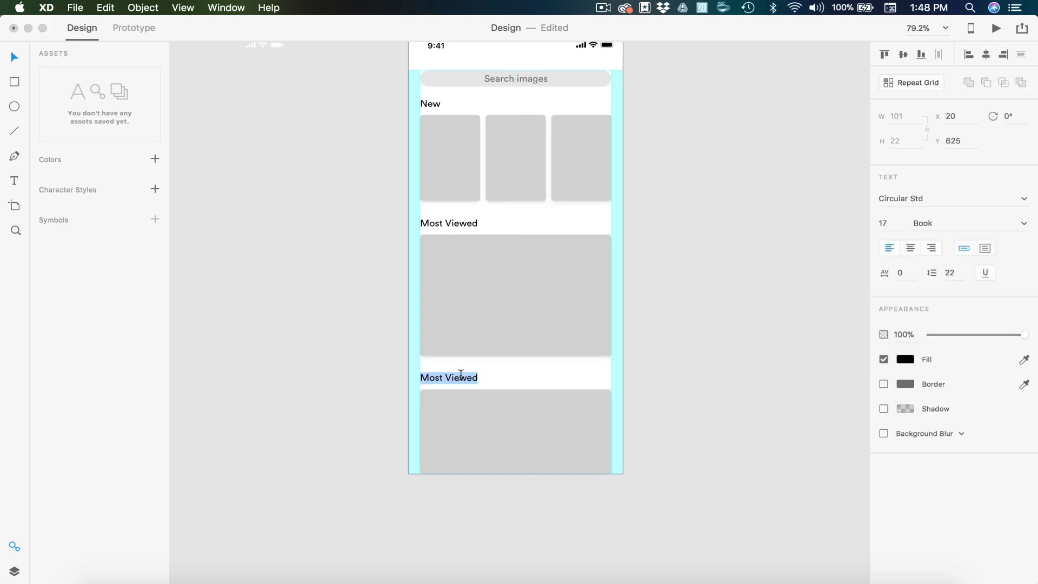
pyautogui.write('Premium Images')
pyautogui.press('Escape')
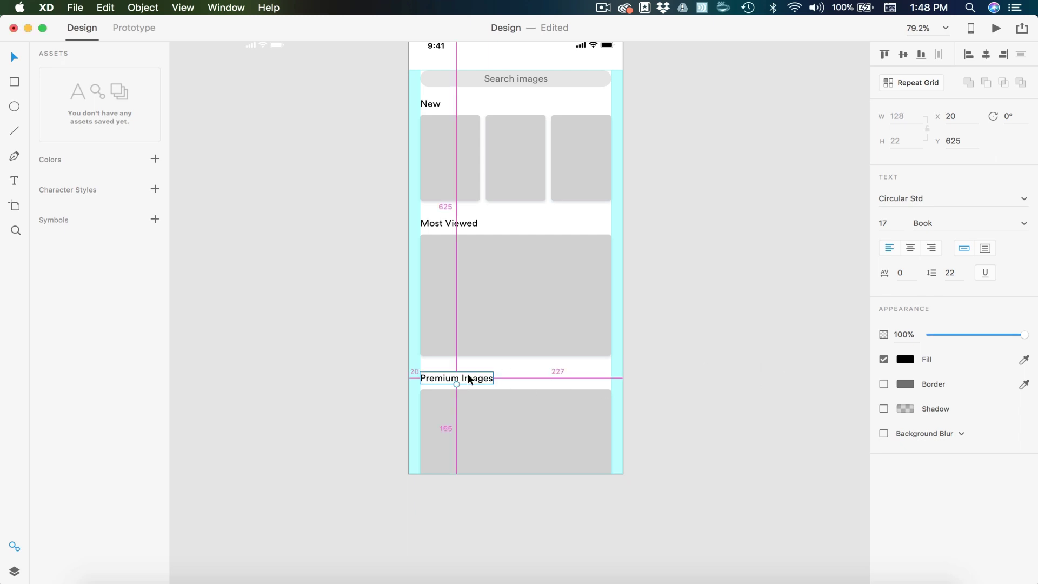
# Copy the heading to the right, right-align it, and change its text to 'Sign Up'.
pyautogui.moveTo(464, 378); pyautogui.dragTo(579, 375)
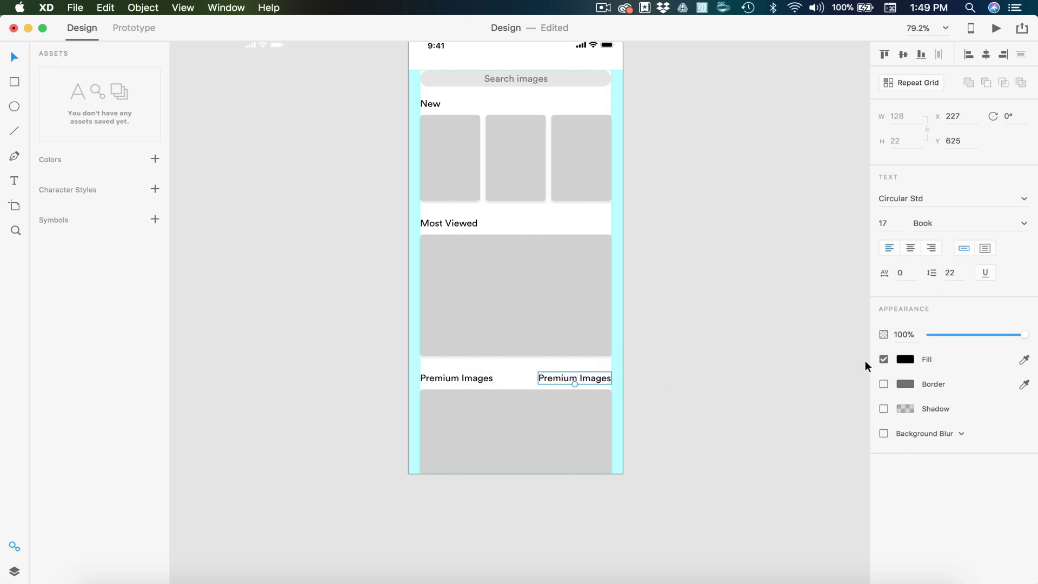
pyautogui.click(931, 248)
pyautogui.doubleClick(587, 375)
pyautogui.write('Sign up')
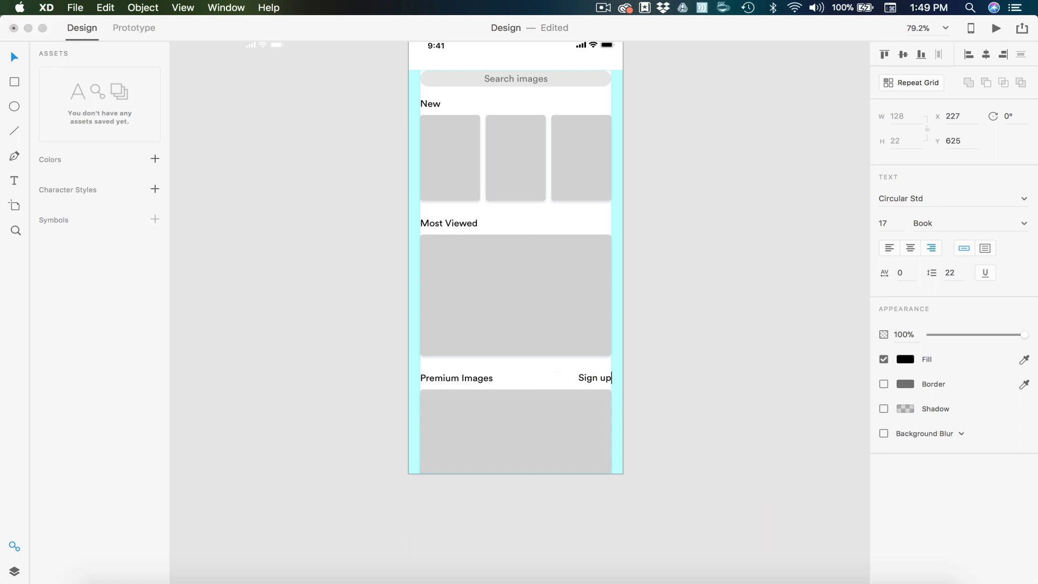
pyautogui.press('BackSpace')
pyautogui.press('BackSpace')
pyautogui.write('Up')
pyautogui.press('Escape')
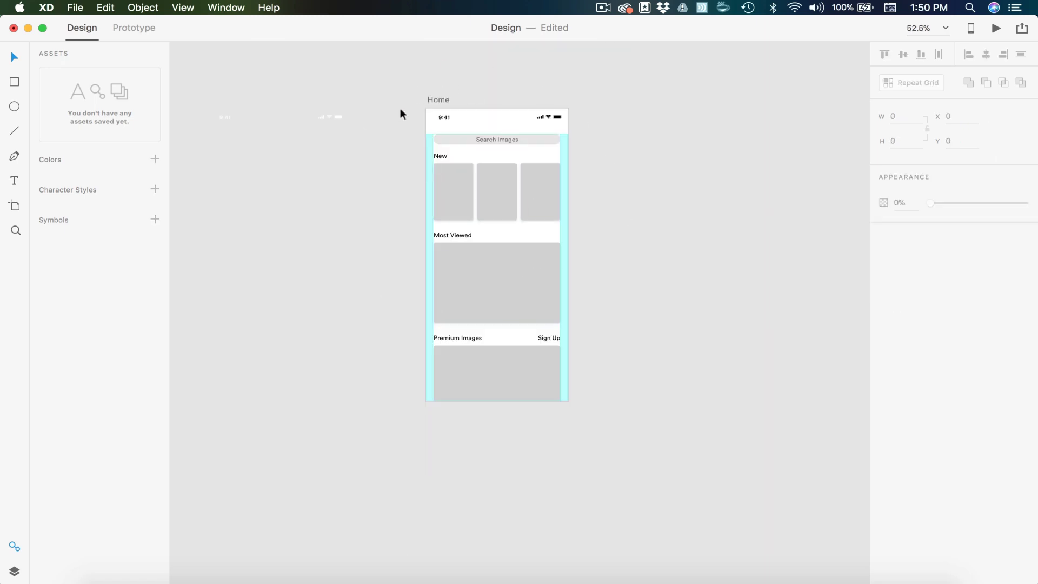
# Duplicate the Home artboard.
pyautogui.click(440, 100)
pyautogui.press('super+d')
pyautogui.click(777, 171)
pyautogui.hscroll(5, 776, 171)
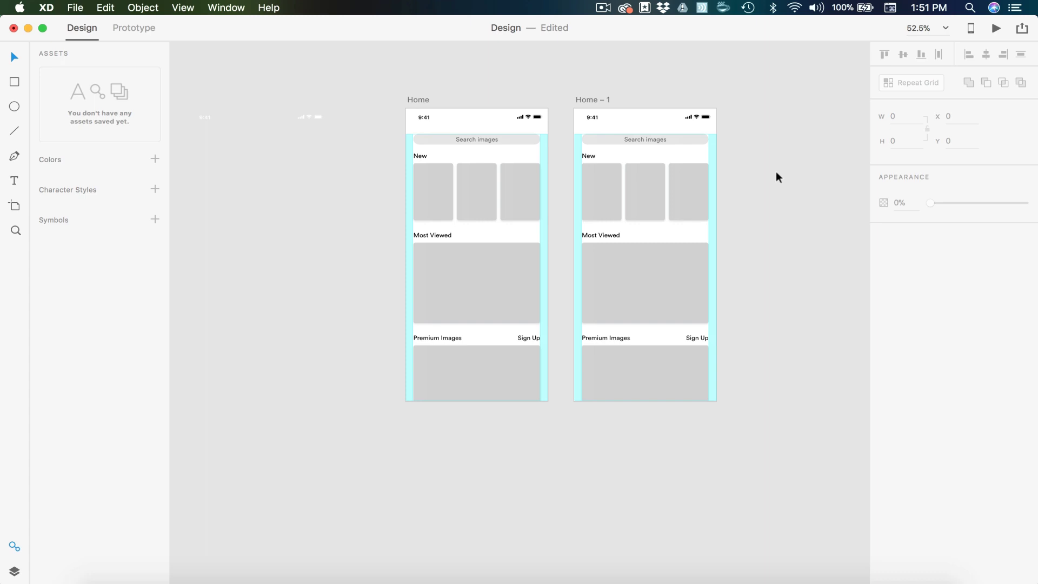
# On the copy, delete the Premium Images section, the three New thumbnails and the Most Viewed label.
pyautogui.moveTo(685, 436); pyautogui.dragTo(441, 338)
pyautogui.press('Delete')
pyautogui.moveTo(705, 250); pyautogui.dragTo(443, 195)
pyautogui.click(644, 208)
pyautogui.moveTo(584, 236); pyautogui.dragTo(465, 200)
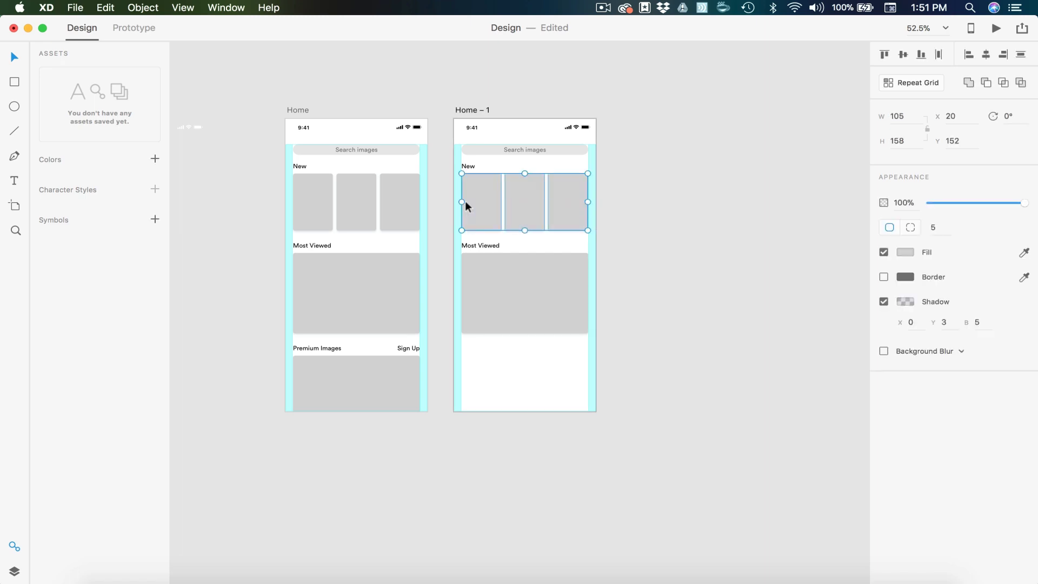
pyautogui.press('Delete')
pyautogui.click(484, 247)
pyautogui.press('Delete')
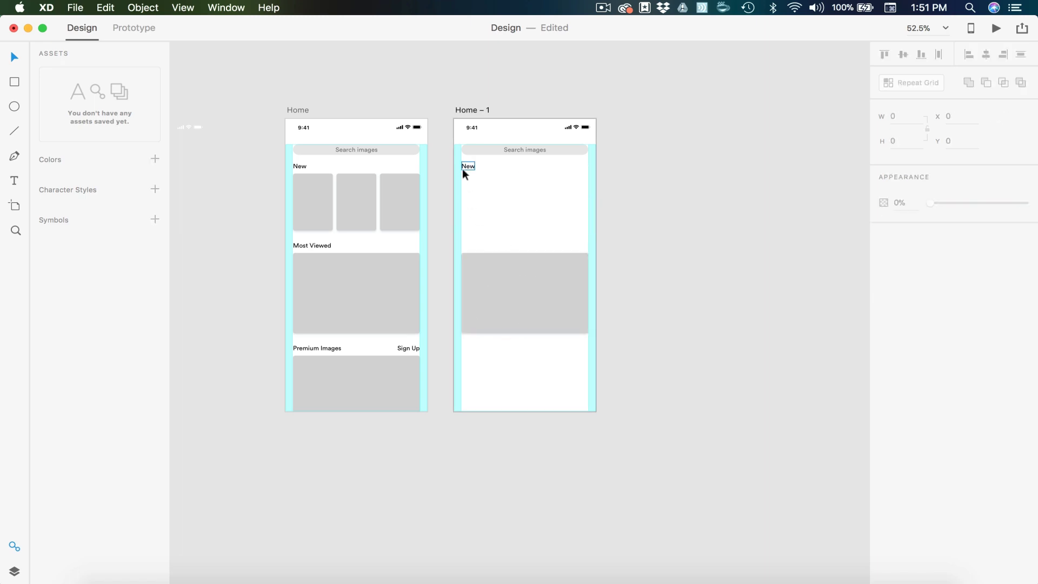
# Move the large rectangle up under New and set its height to 500.
pyautogui.moveTo(546, 296); pyautogui.dragTo(543, 223)
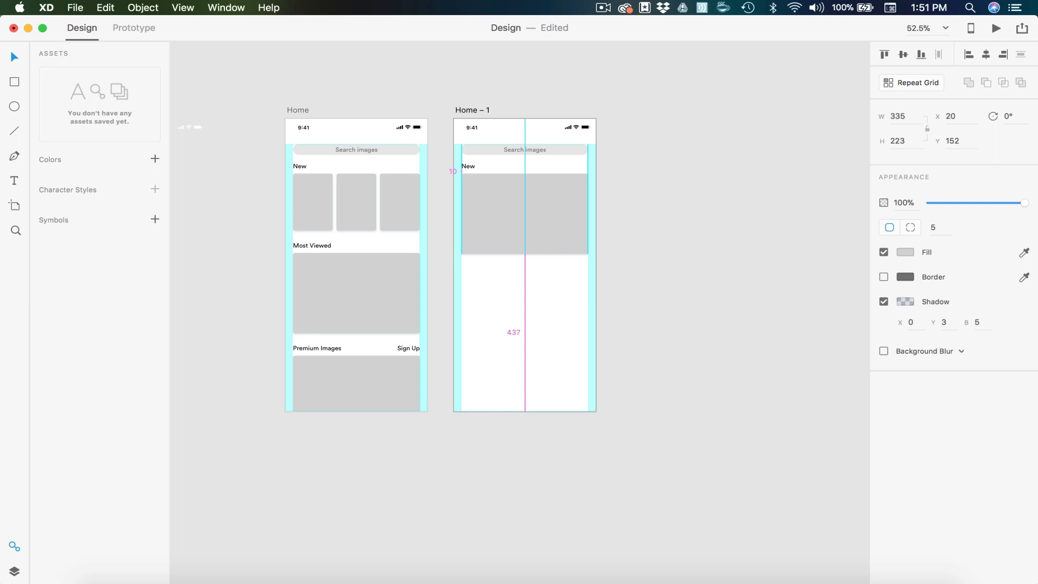
pyautogui.scroll(3, 543, 223)
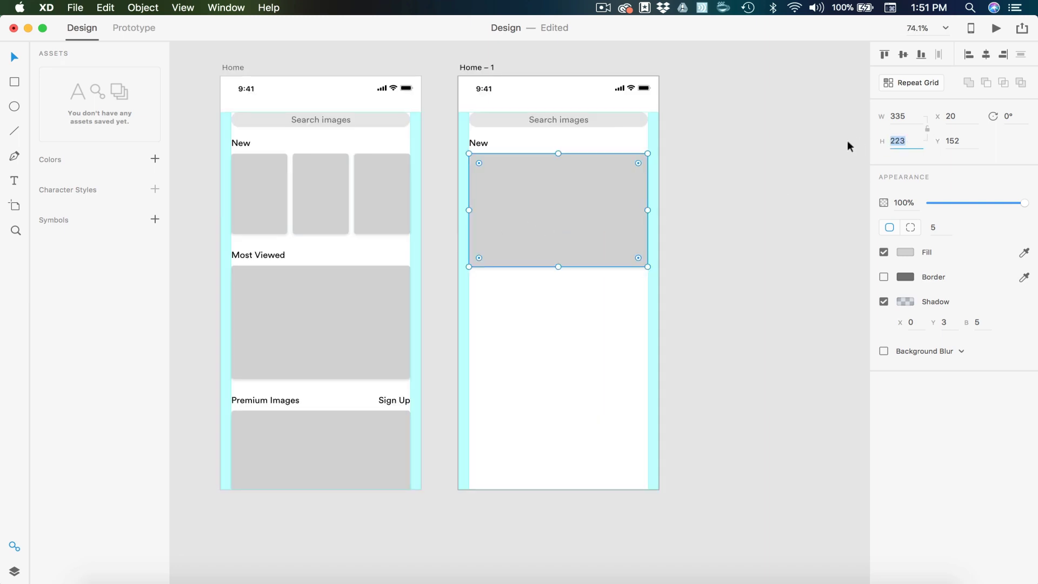
pyautogui.write('500')
pyautogui.press('Return')
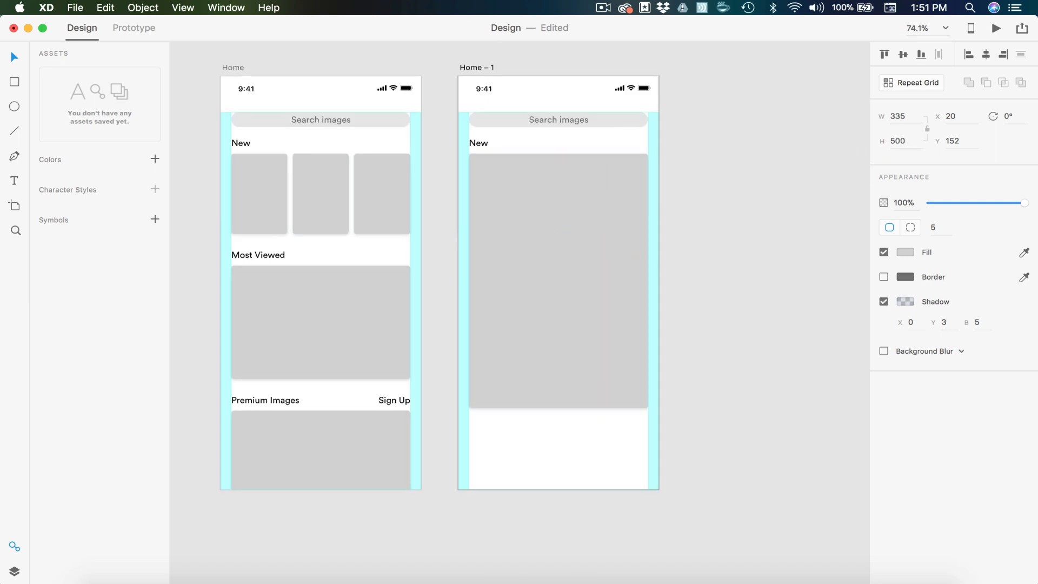
pyautogui.scroll(-2, 552, 165)
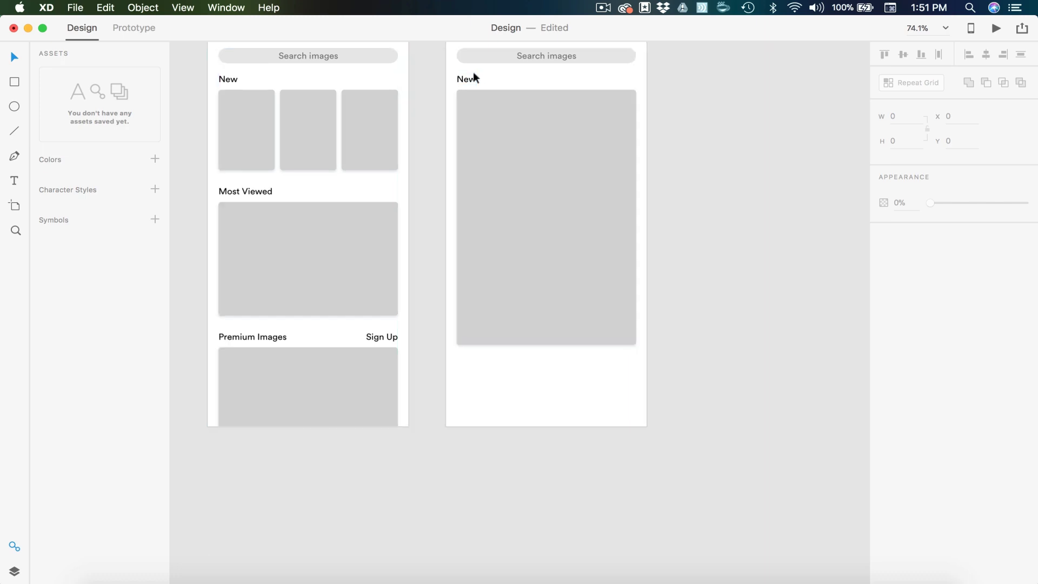
pyautogui.scroll(5, 474, 76)
# Paste a back chevron icon at the top and delete the New label.
pyautogui.press('super+v')
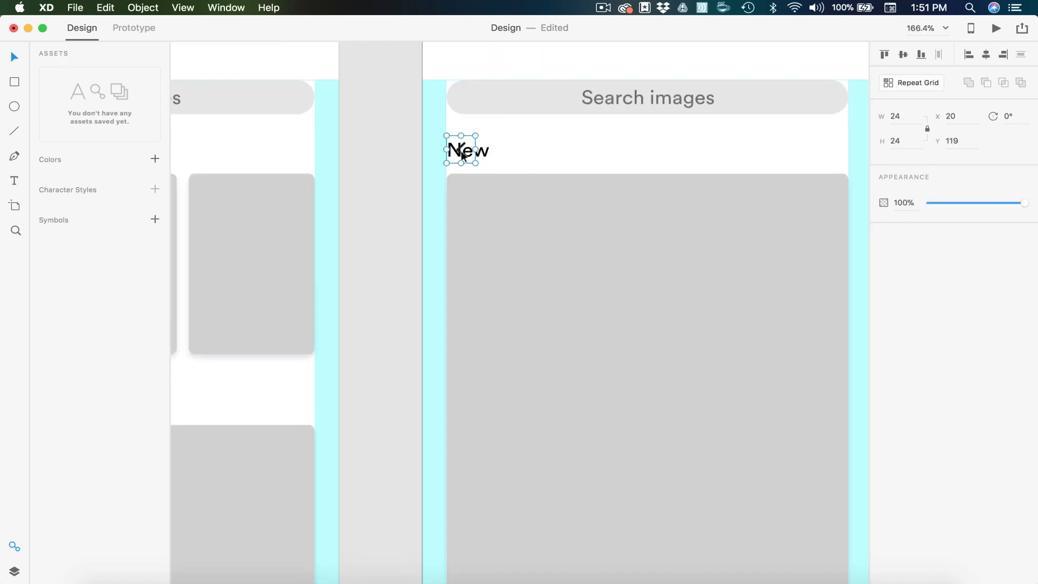
pyautogui.press('super+equal')
pyautogui.click(514, 152)
pyautogui.press('BackSpace')
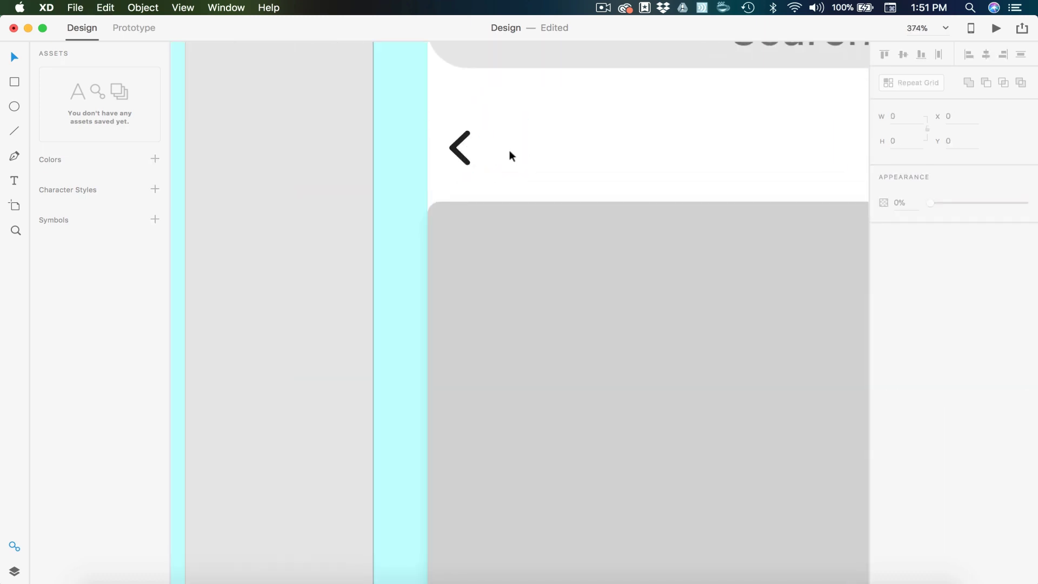
pyautogui.press('super+minus')
pyautogui.press('super+minus')
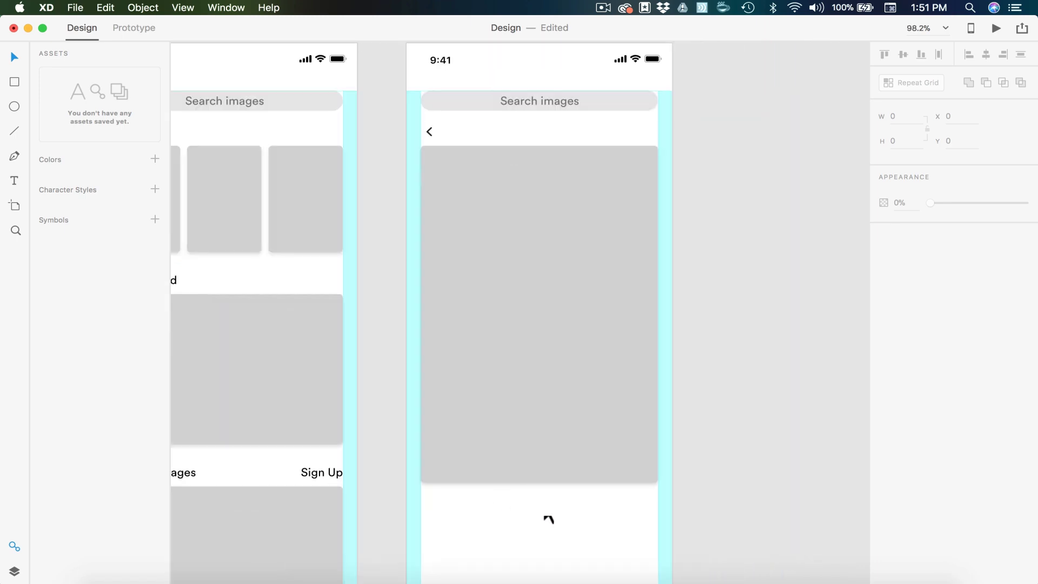
pyautogui.scroll(-5, 577, 531)
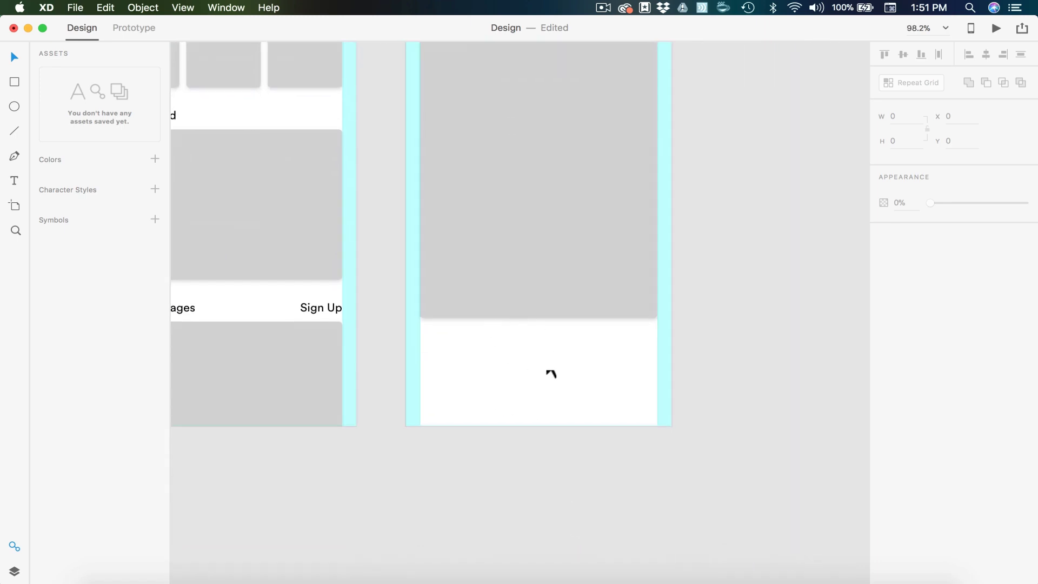
pyautogui.press('super+plus')
# Draw a 24×3 bar below the card with a pure black fill and no border.
pyautogui.click(14, 82)
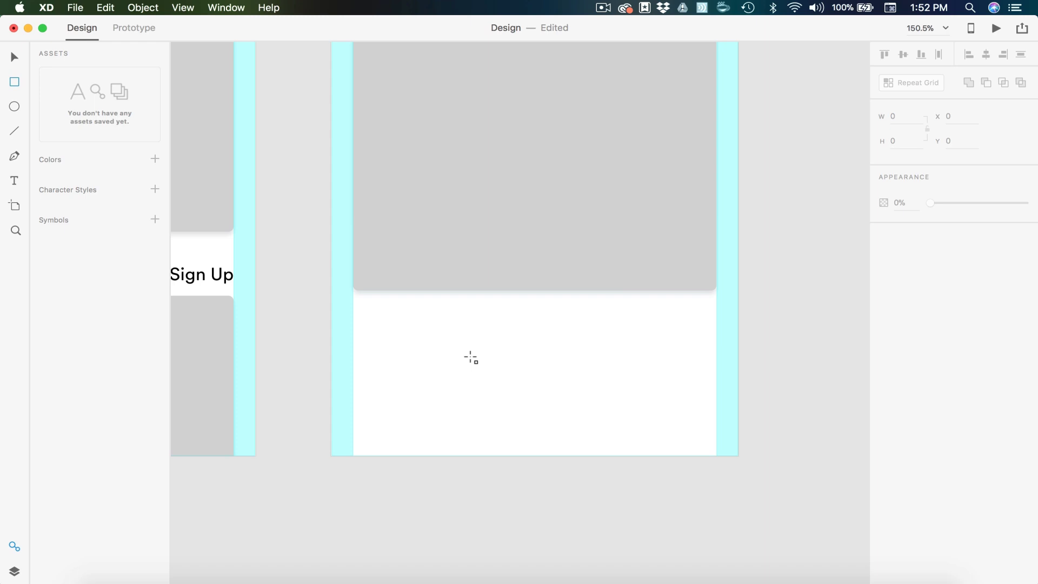
pyautogui.moveTo(461, 357); pyautogui.dragTo(503, 362)
pyautogui.click(897, 116)
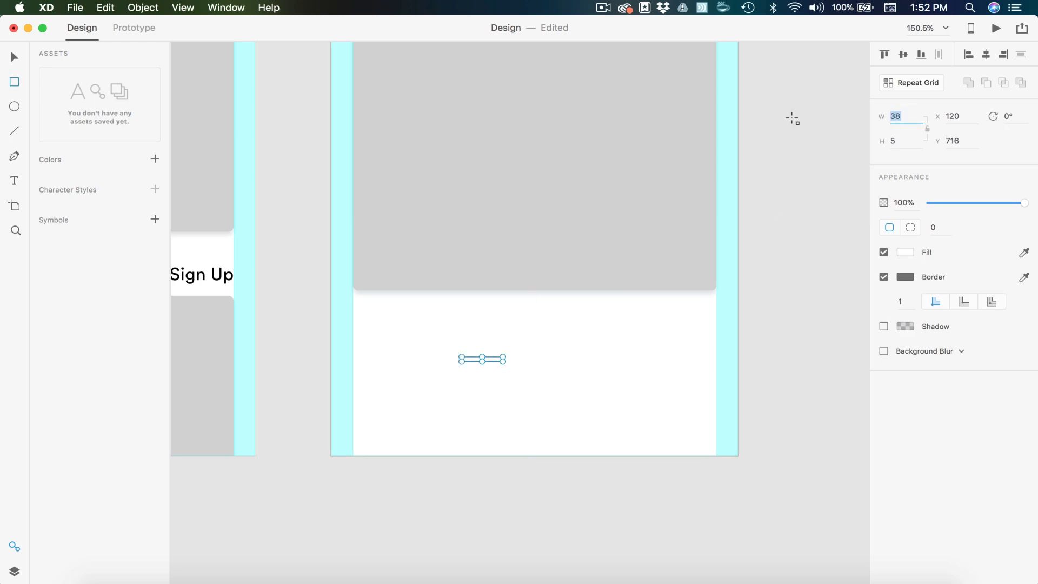
pyautogui.write('24')
pyautogui.press('Tab')
pyautogui.press('Return')
pyautogui.click(884, 277)
pyautogui.click(905, 252)
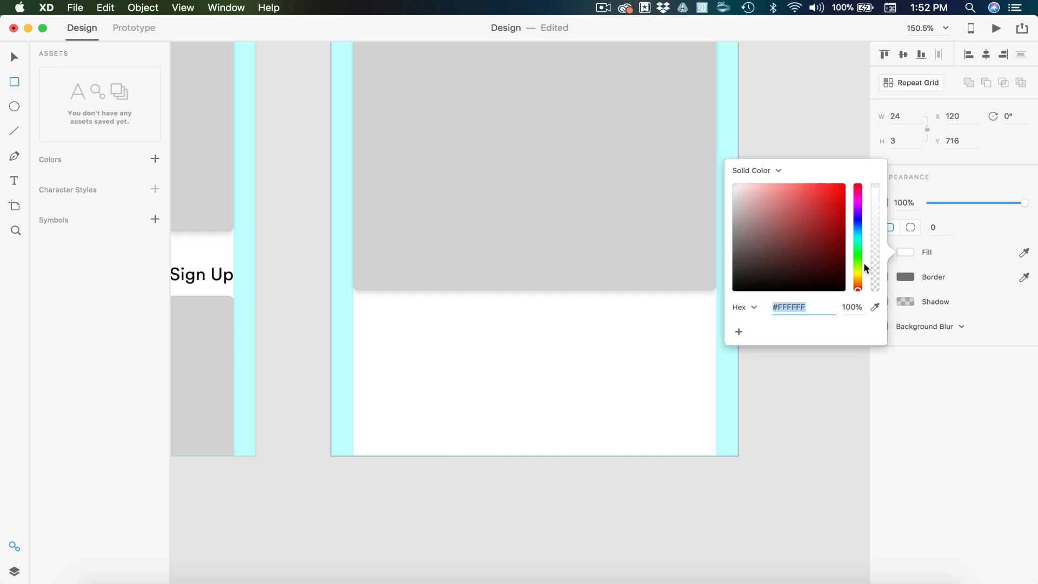
pyautogui.click(749, 258)
pyautogui.moveTo(749, 259); pyautogui.dragTo(719, 294)
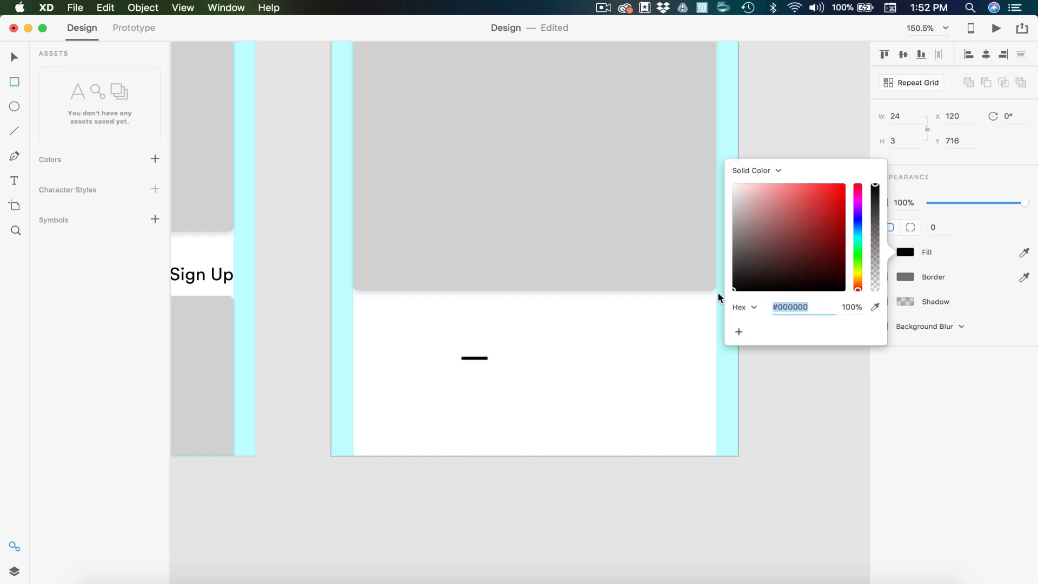
pyautogui.click(11, 53)
pyautogui.click(568, 409)
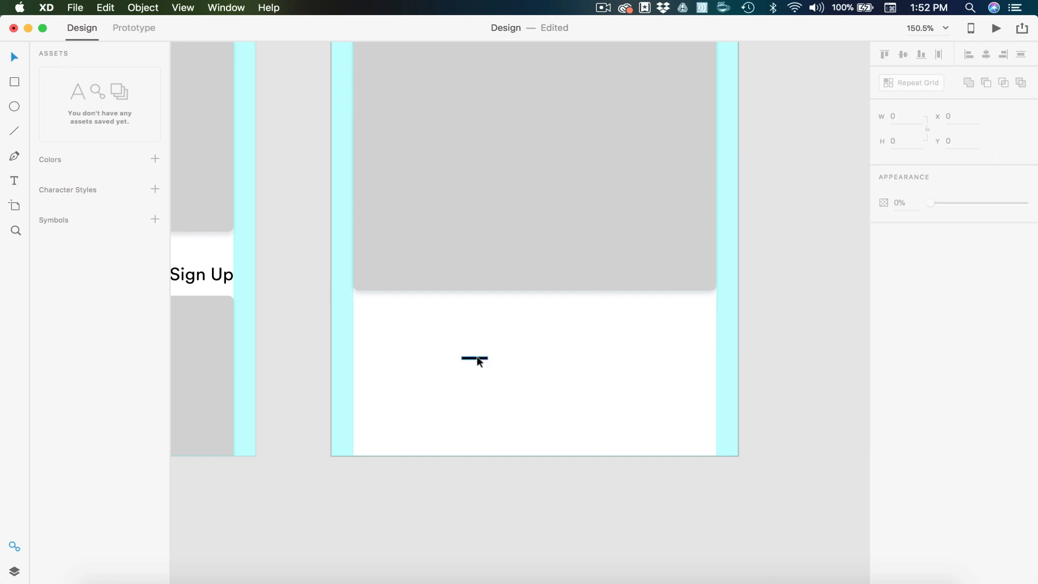
# Make three copies of the bar in a row and group them.
pyautogui.click(478, 358)
pyautogui.scroll(5, 476, 356)
pyautogui.moveTo(500, 362); pyautogui.dragTo(666, 361)
pyautogui.press('super+z')
pyautogui.keyDown('shift'); pyautogui.click(581, 362); pyautogui.keyUp('shift')
pyautogui.keyDown('shift'); pyautogui.click(471, 361); pyautogui.keyUp('shift')
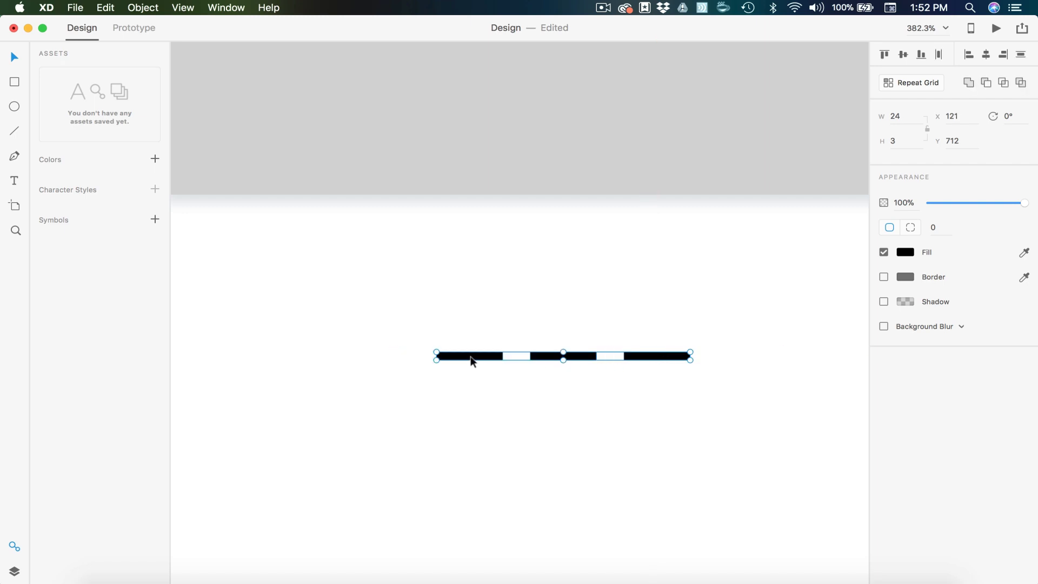
pyautogui.press('super+g')
# Centre the bar group horizontally and move it up just under the card.
pyautogui.scroll(-5, 626, 388)
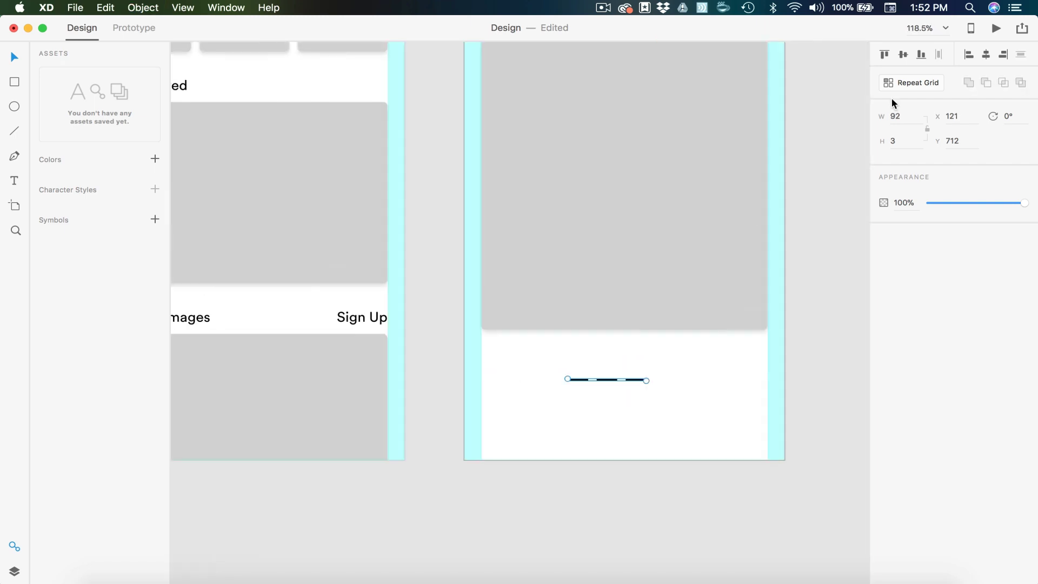
pyautogui.click(986, 55)
pyautogui.moveTo(714, 411); pyautogui.dragTo(557, 367)
pyautogui.scroll(3, 671, 373)
pyautogui.moveTo(609, 387); pyautogui.dragTo(608, 361)
pyautogui.press('Up')
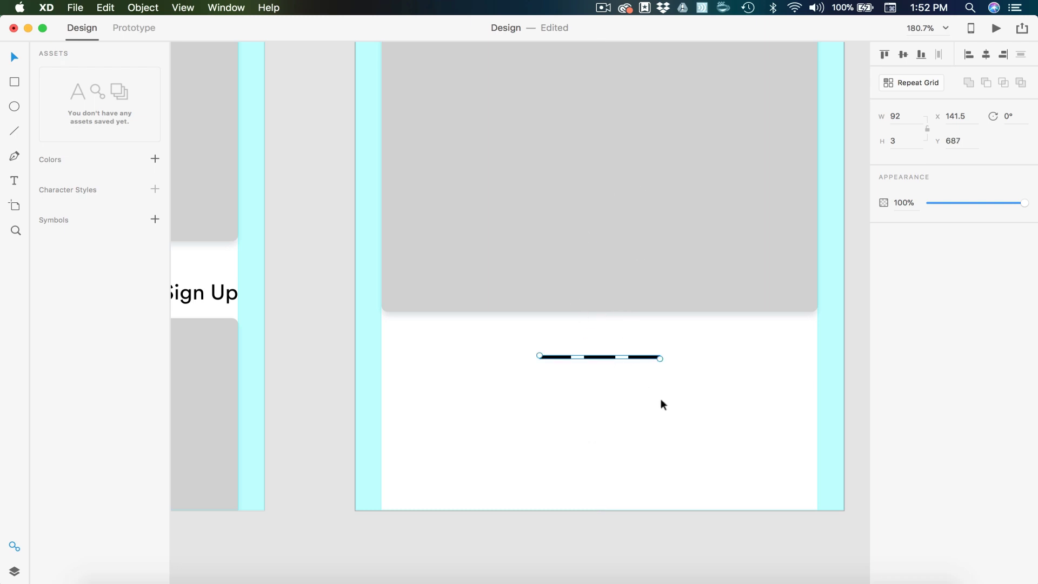
pyautogui.click(661, 398)
# Fade the second and third bars to 19% opacity.
pyautogui.scroll(5, 637, 360)
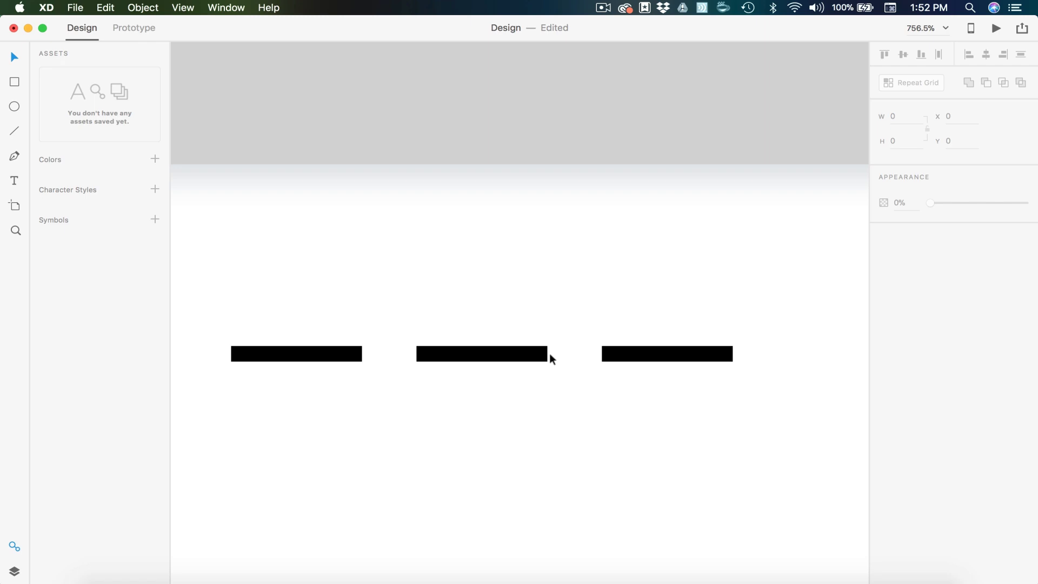
pyautogui.click(532, 355)
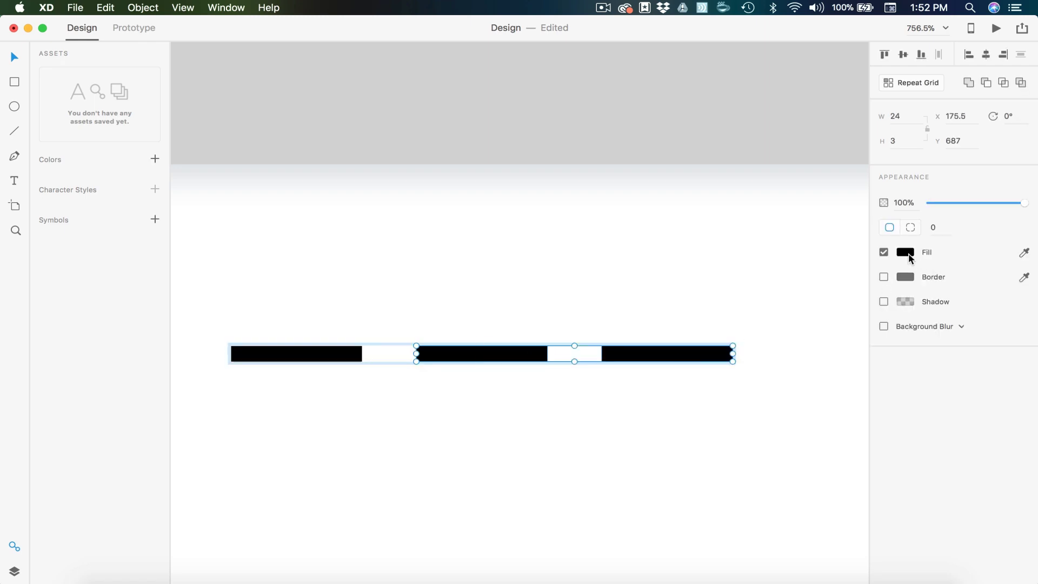
pyautogui.click(942, 203)
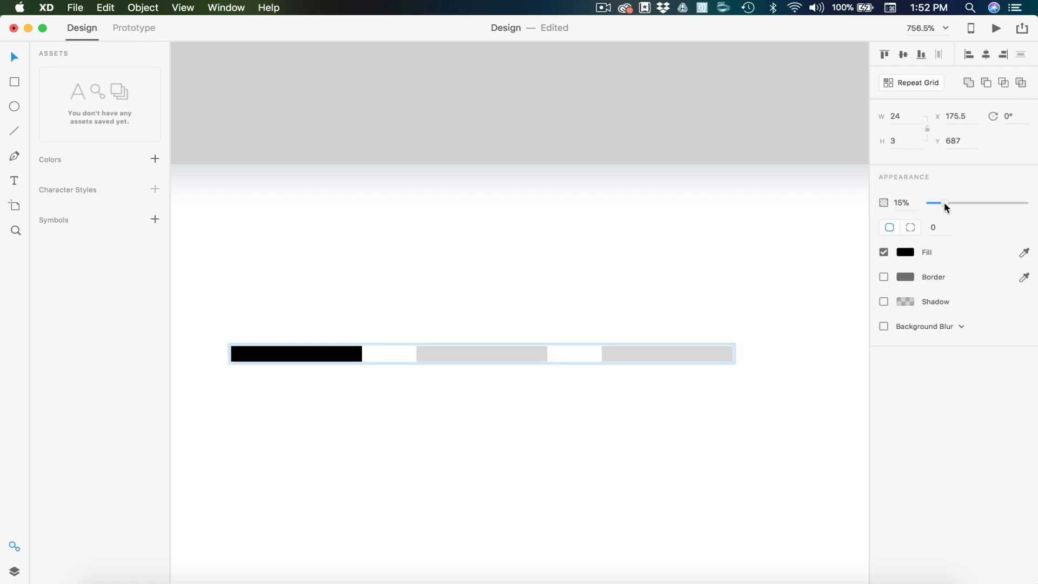
pyautogui.click(731, 240)
pyautogui.scroll(-10, 731, 240)
pyautogui.scroll(-3, 732, 239)
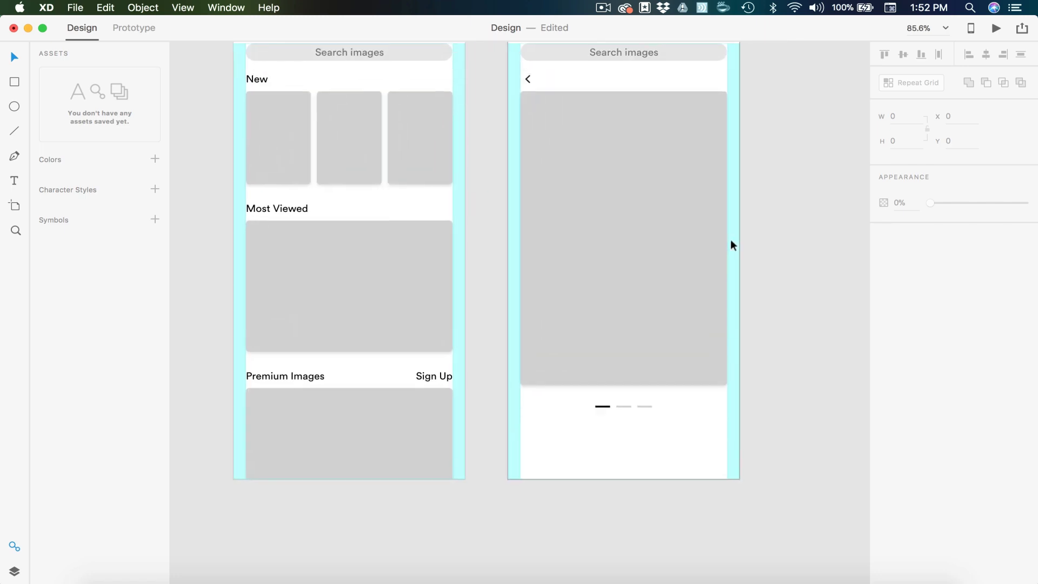
# Rename the Home – 1 artboard to 'Paging' and duplicate it.
pyautogui.scroll(-2, 781, 257)
pyautogui.scroll(1, 781, 257)
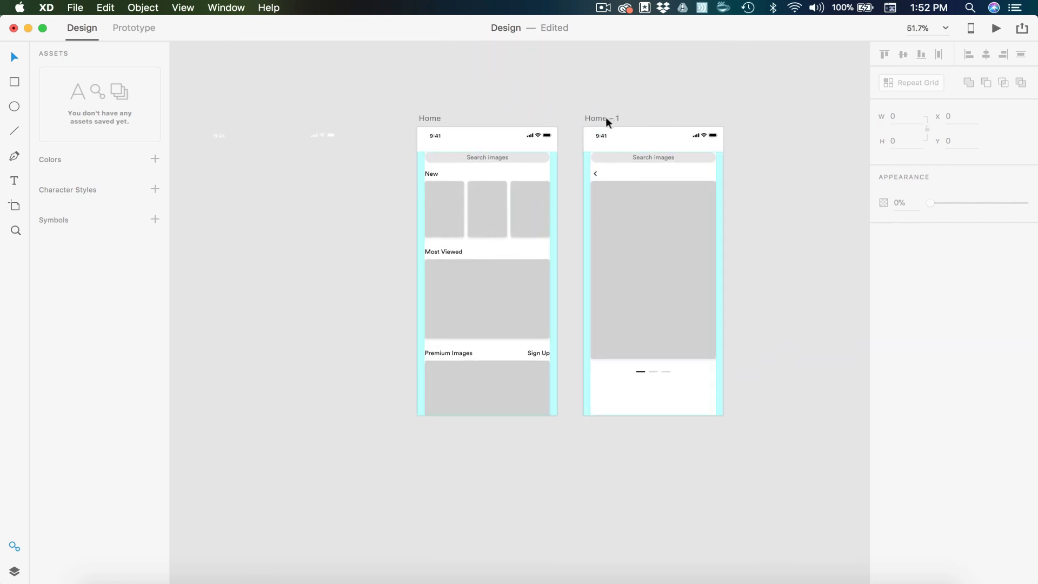
pyautogui.click(592, 118)
pyautogui.doubleClick(591, 118)
pyautogui.write('Paging')
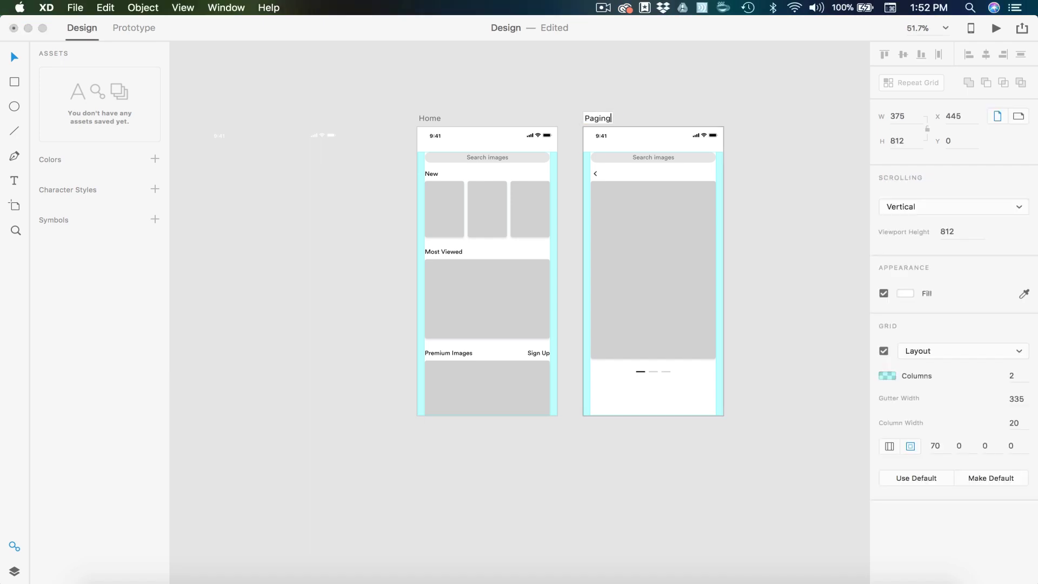
pyautogui.press('Return')
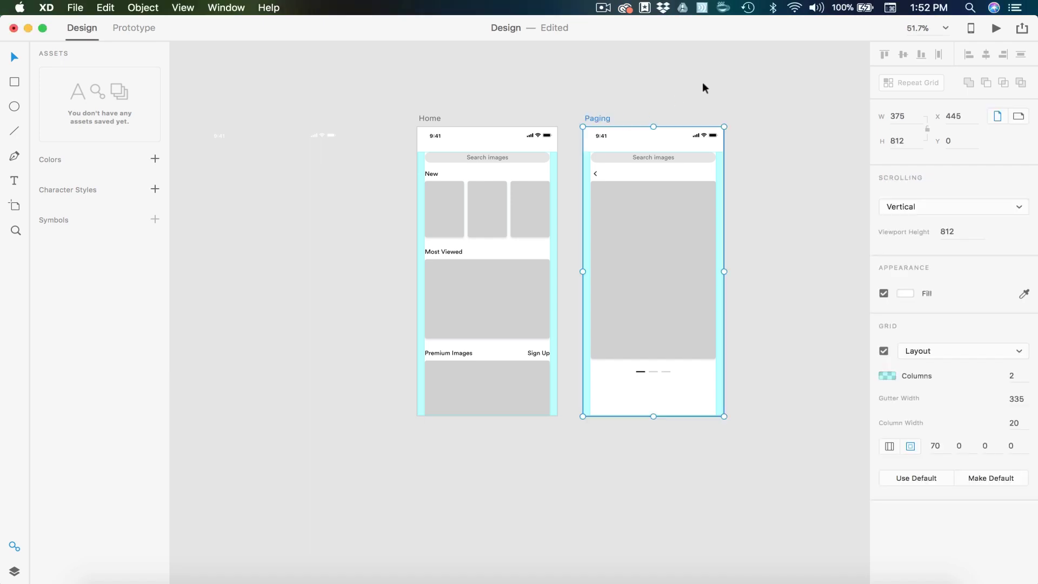
pyautogui.press('super+d')
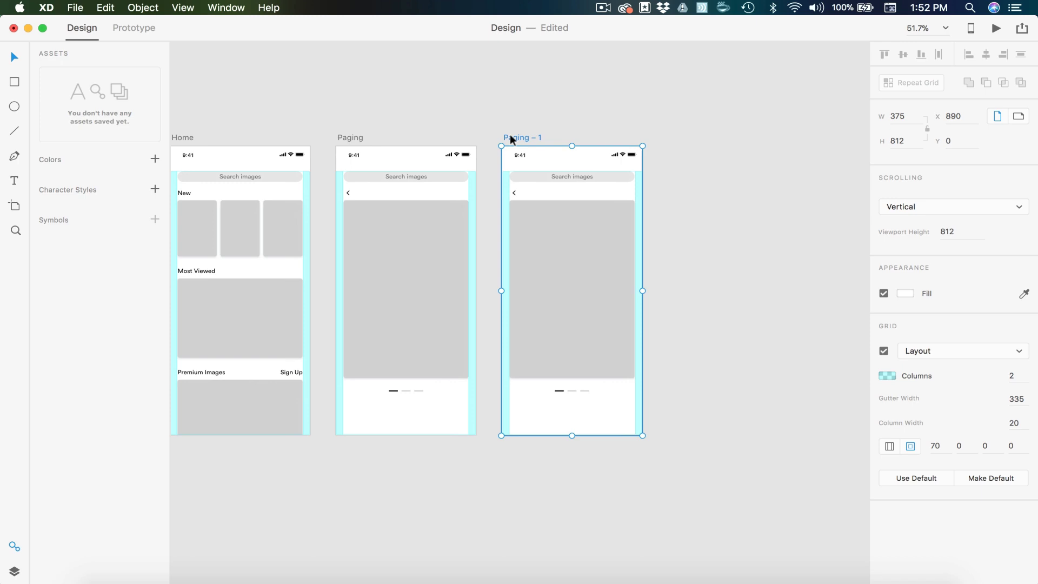
pyautogui.doubleClick(511, 134)
# Name the copied artboard 'Full View' and delete its search bar, back arrow and pagination dots.
pyautogui.write('Full Vi')
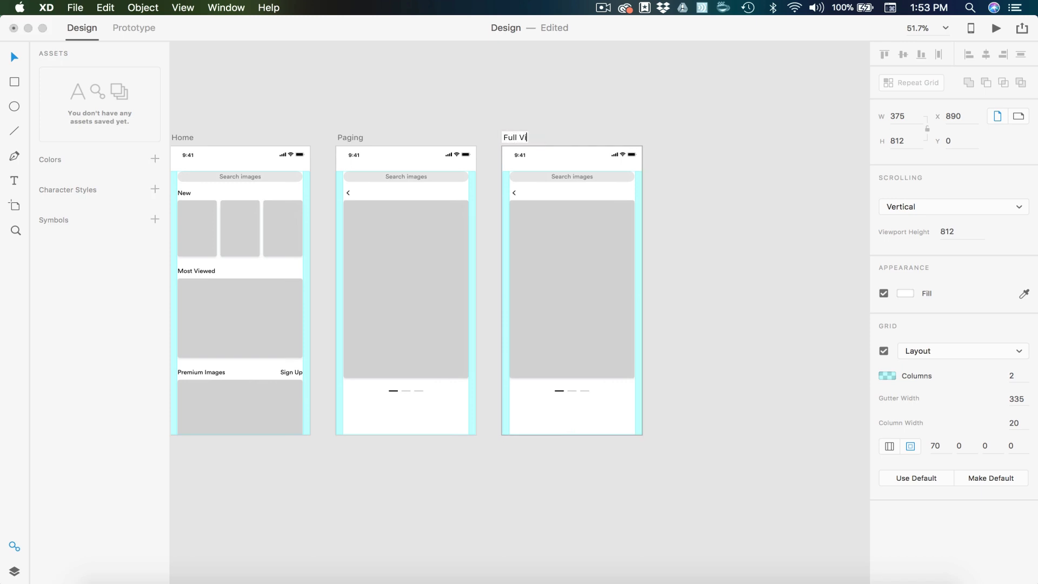
pyautogui.write('ew')
pyautogui.press('Return')
pyautogui.scroll(-2, 541, 112)
pyautogui.click(569, 129)
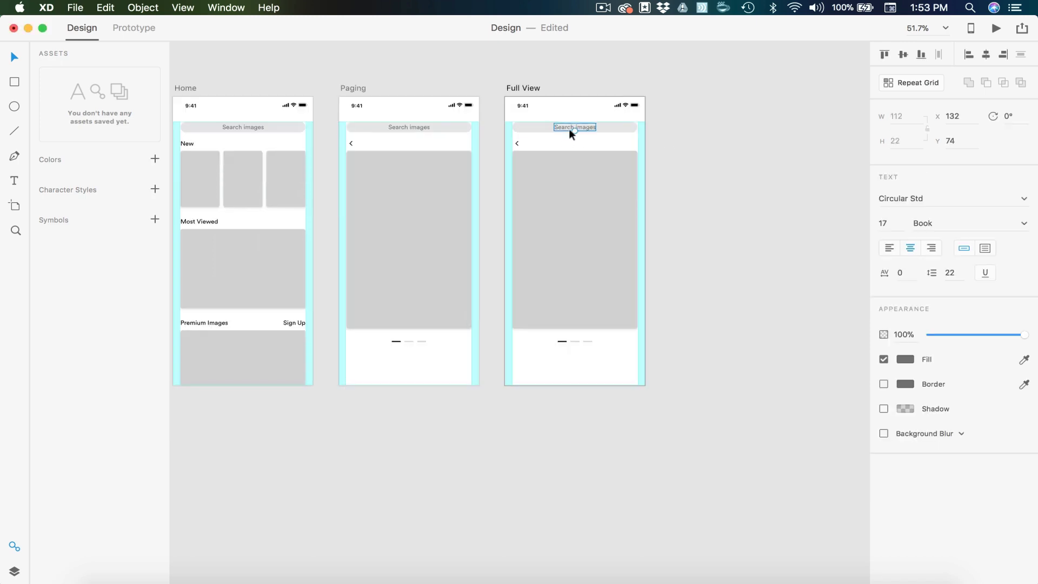
pyautogui.keyDown('shift'); pyautogui.click(536, 126); pyautogui.keyUp('shift')
pyautogui.press('Delete')
pyautogui.click(519, 139)
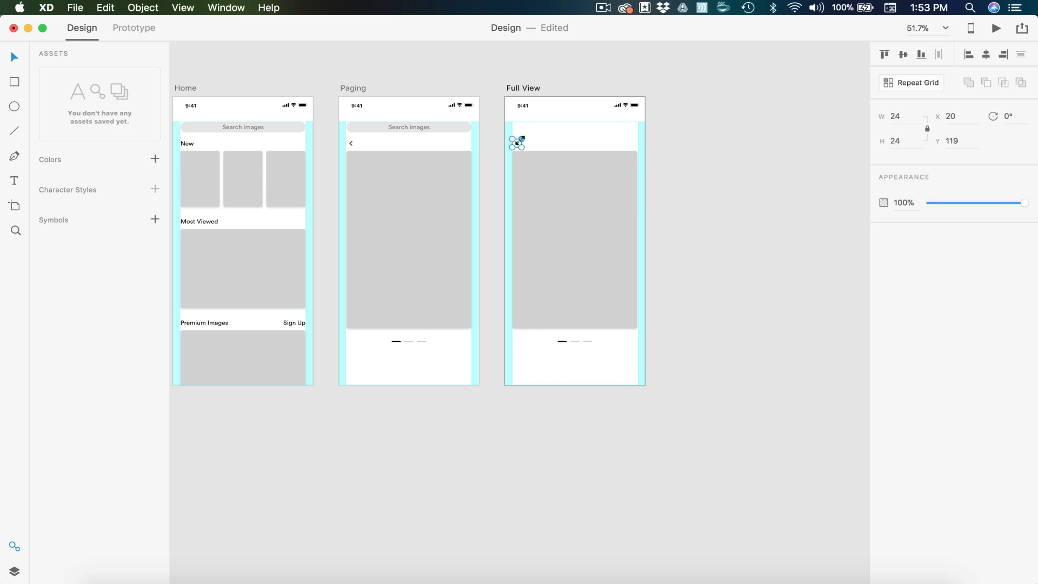
pyautogui.press('Delete')
pyautogui.moveTo(615, 365); pyautogui.dragTo(526, 333)
pyautogui.press('Delete')
# Set the grey rectangle's corner radius to 0 and stretch it to fill the 375×812 artboard.
pyautogui.click(582, 241)
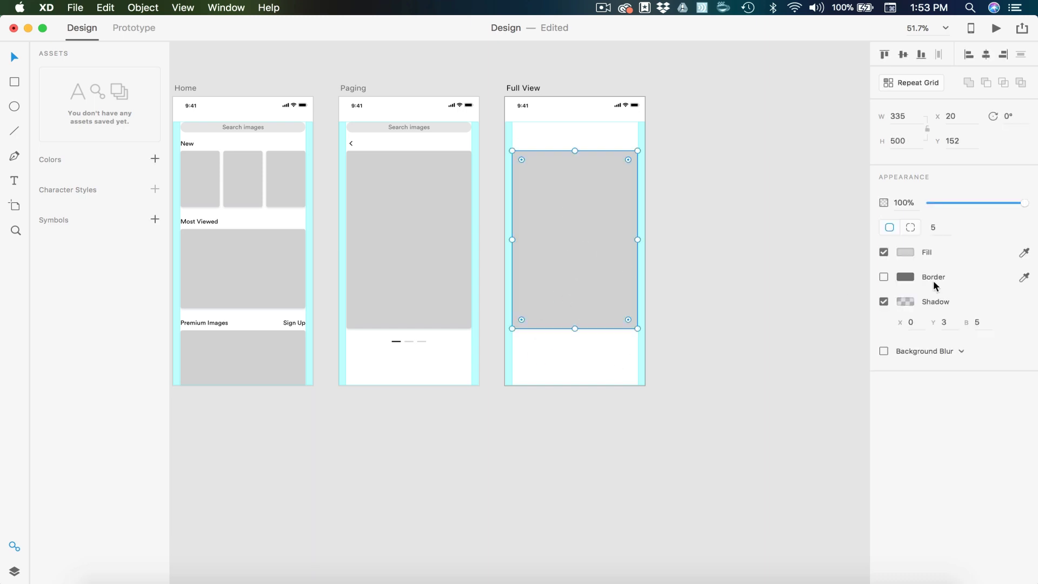
pyautogui.click(940, 230)
pyautogui.write('0')
pyautogui.press('Escape')
pyautogui.moveTo(549, 199); pyautogui.dragTo(546, 156)
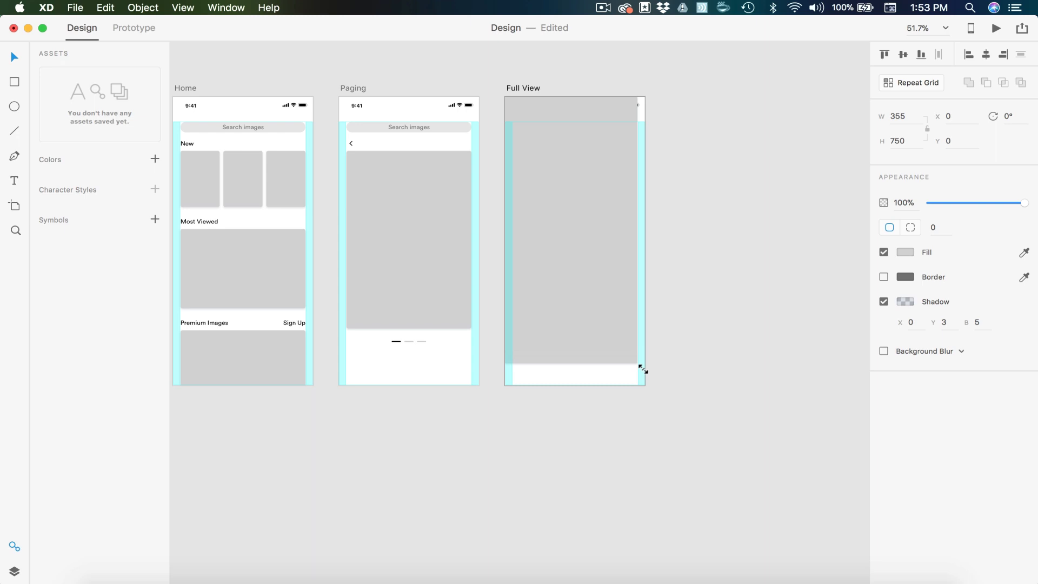
pyautogui.moveTo(642, 368); pyautogui.dragTo(645, 385)
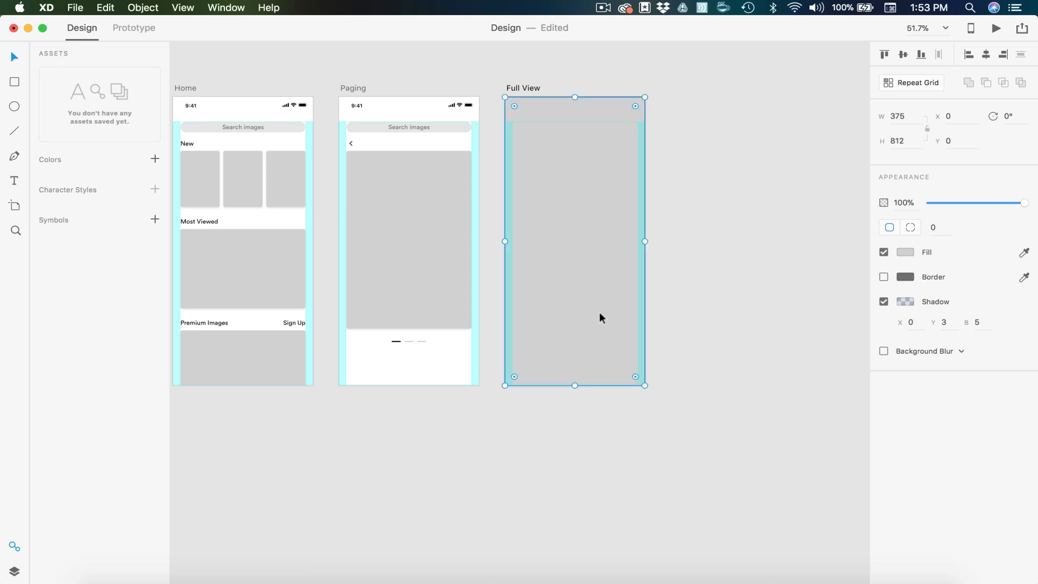
# Show the layout grid, move the white status bar onto Full View, and delete the black one.
pyautogui.click(738, 161)
pyautogui.scroll(-5, 738, 161)
pyautogui.press('super+shift+apostrophe')
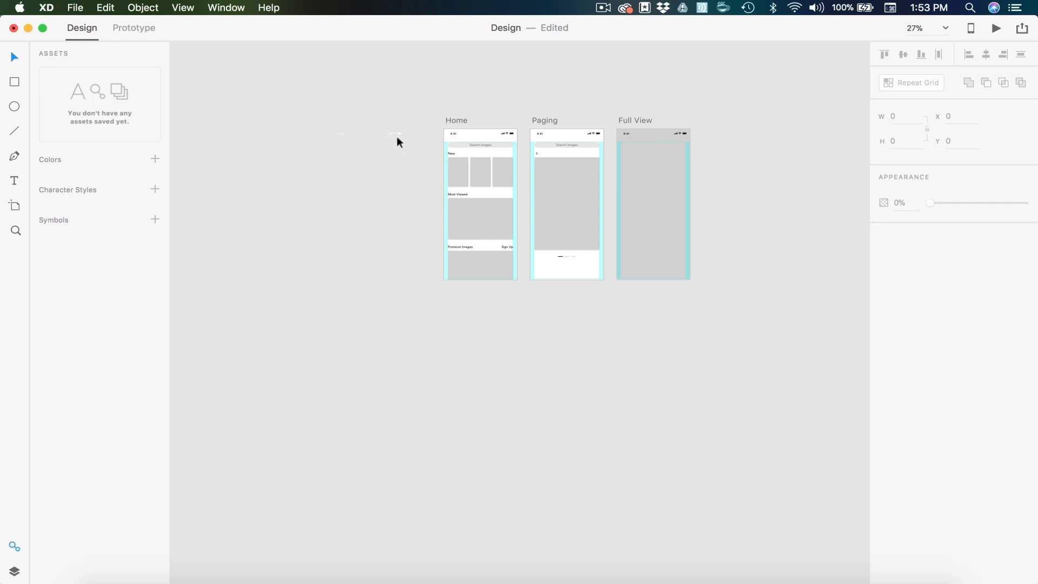
pyautogui.moveTo(397, 136); pyautogui.dragTo(688, 145)
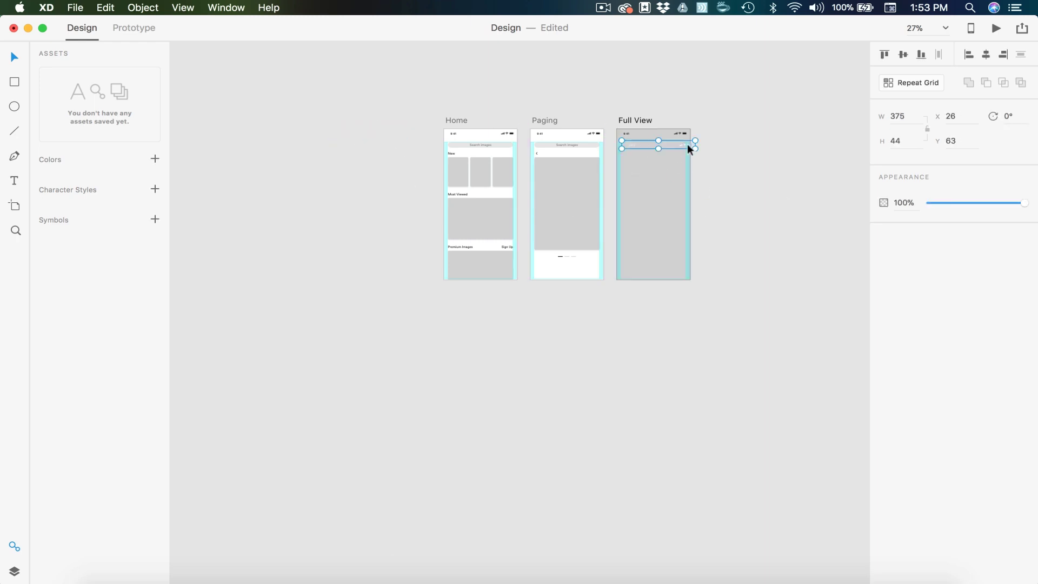
pyautogui.scroll(10, 687, 140)
pyautogui.click(666, 120)
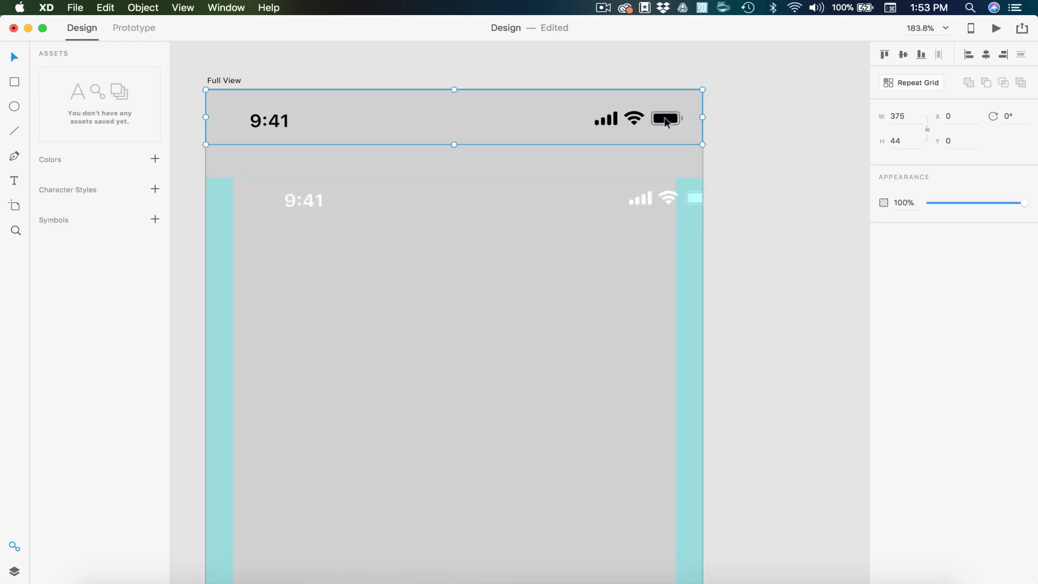
pyautogui.press('Delete')
# Align the white status bar to the artboard's left and top edges.
pyautogui.click(697, 188)
pyautogui.click(697, 189)
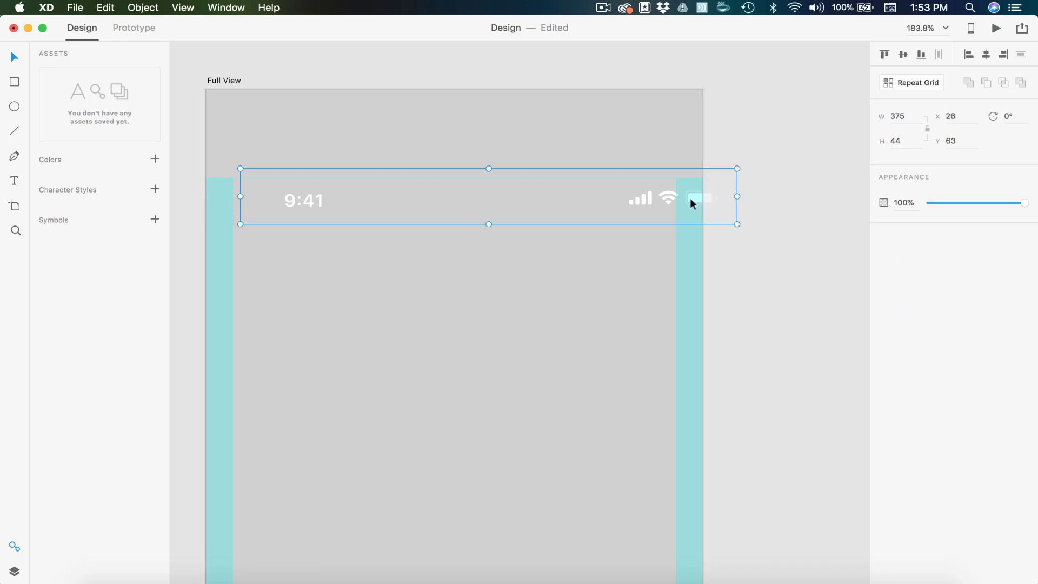
pyautogui.click(986, 54)
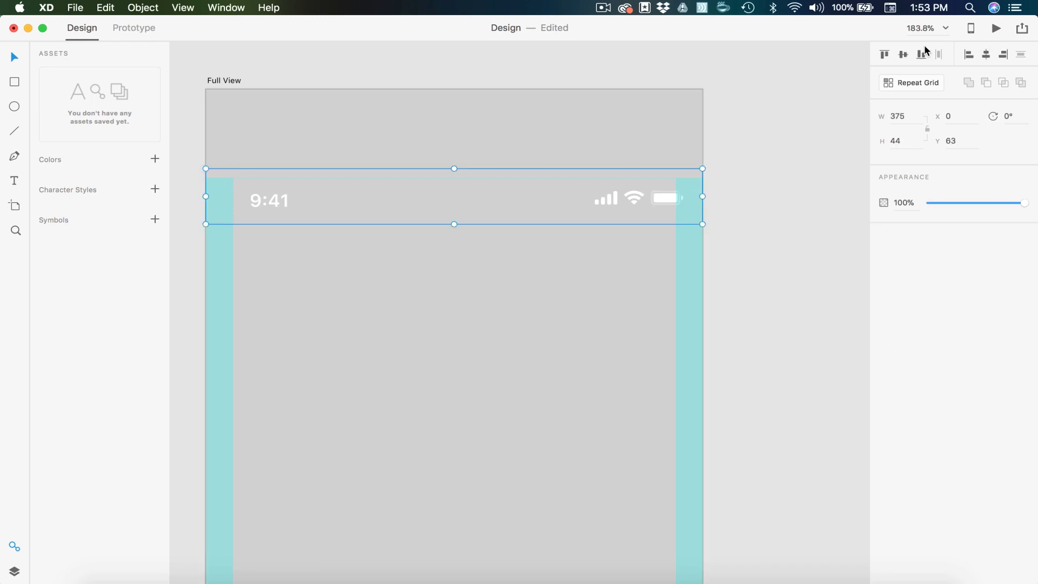
pyautogui.click(886, 54)
pyautogui.click(738, 200)
pyautogui.scroll(-5, 739, 200)
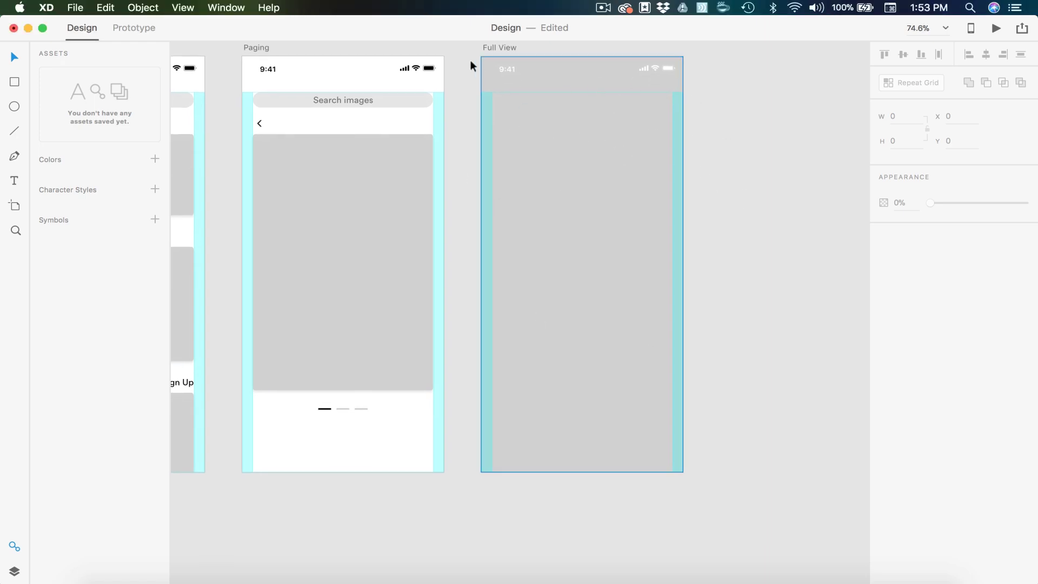
# Paste the close icon onto the Full View artboard.
pyautogui.click(491, 48)
pyautogui.press('super+v')
pyautogui.click(719, 186)
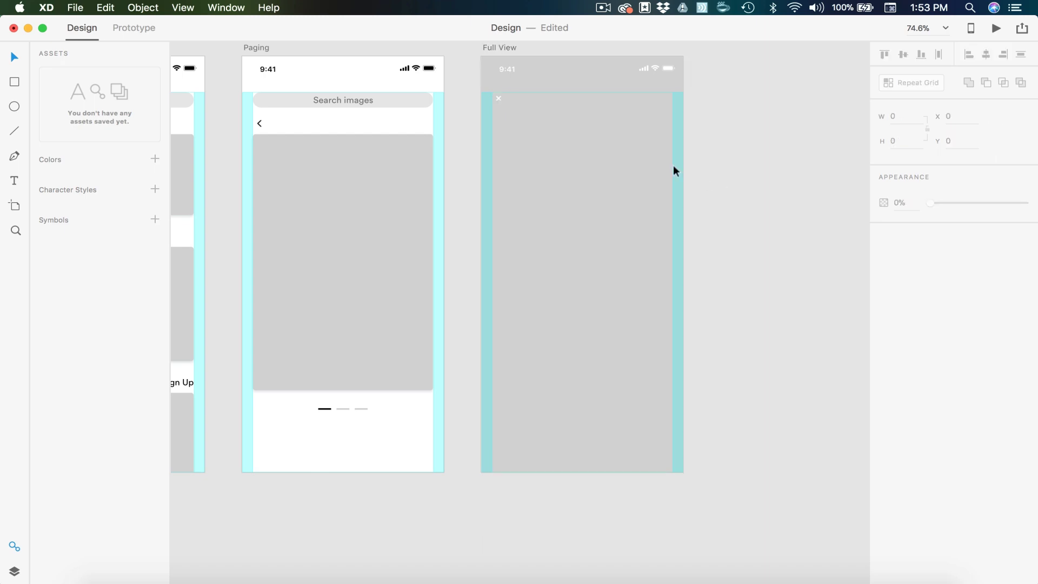
pyautogui.scroll(3, 551, 119)
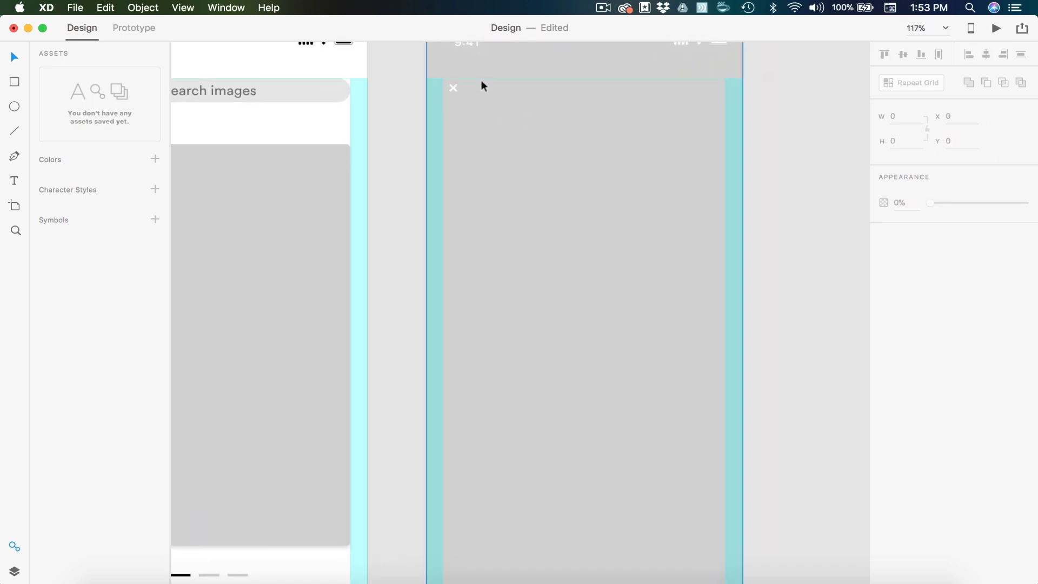
pyautogui.scroll(-3, 633, 130)
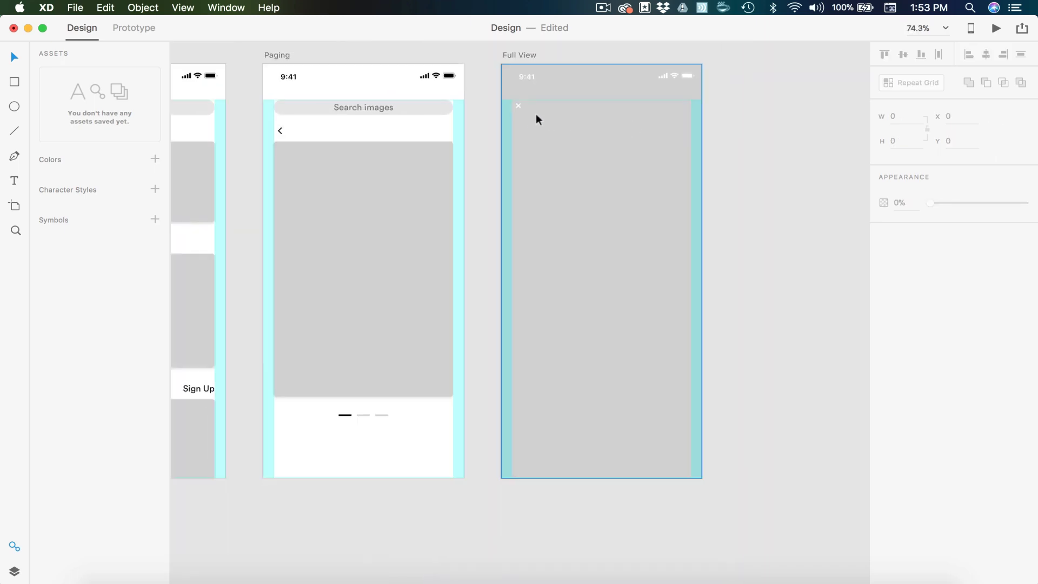
# Add a white 36 pt 'Blue Orange' title to Full View.
pyautogui.press('t')
pyautogui.scroll(2, 537, 114)
pyautogui.click(554, 180)
pyautogui.write('Blue Orange')
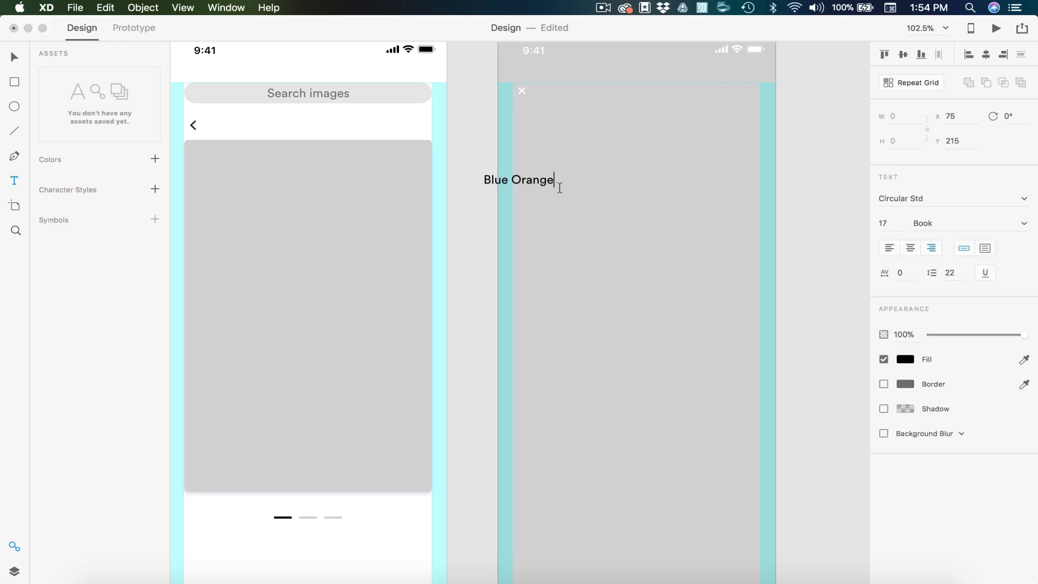
pyautogui.press('super+a')
pyautogui.click(897, 223)
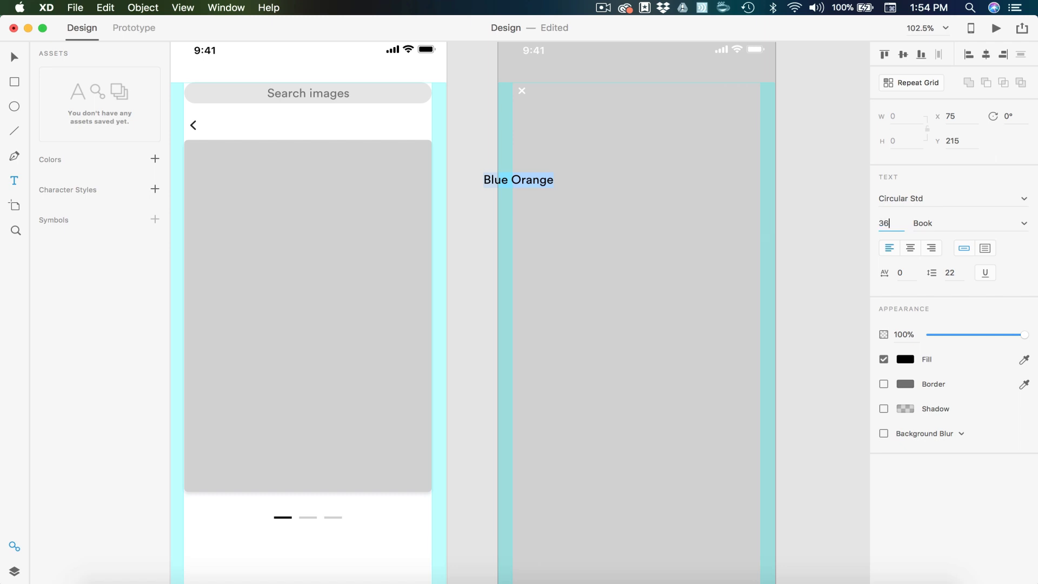
pyautogui.press('Return')
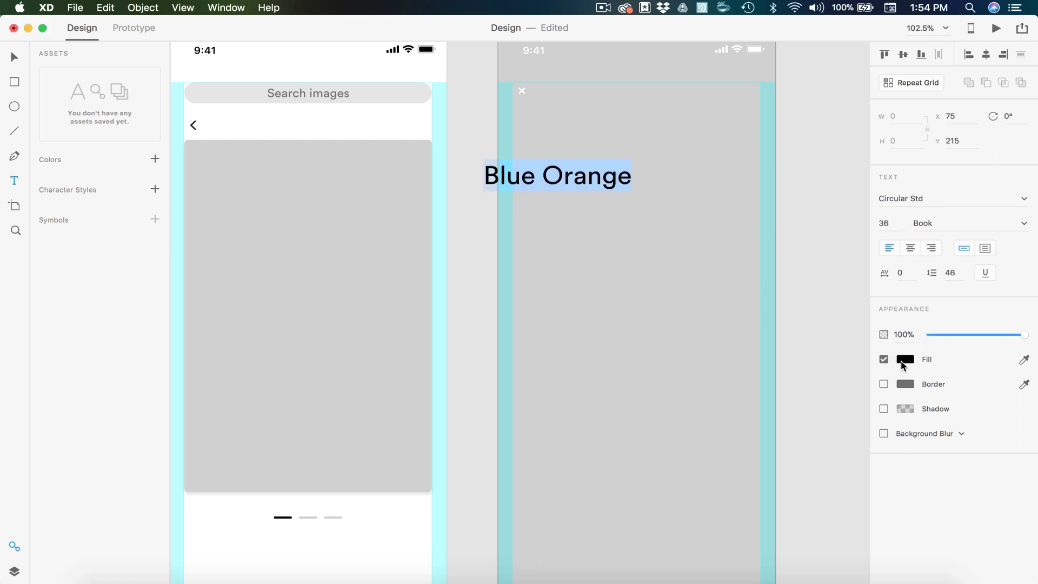
pyautogui.click(906, 359)
pyautogui.click(748, 307)
pyautogui.moveTo(748, 307); pyautogui.dragTo(727, 274)
pyautogui.press('Escape')
# Duplicate the title 10 px below as a larger, fixed-size 20 pt text box.
pyautogui.press('alt')
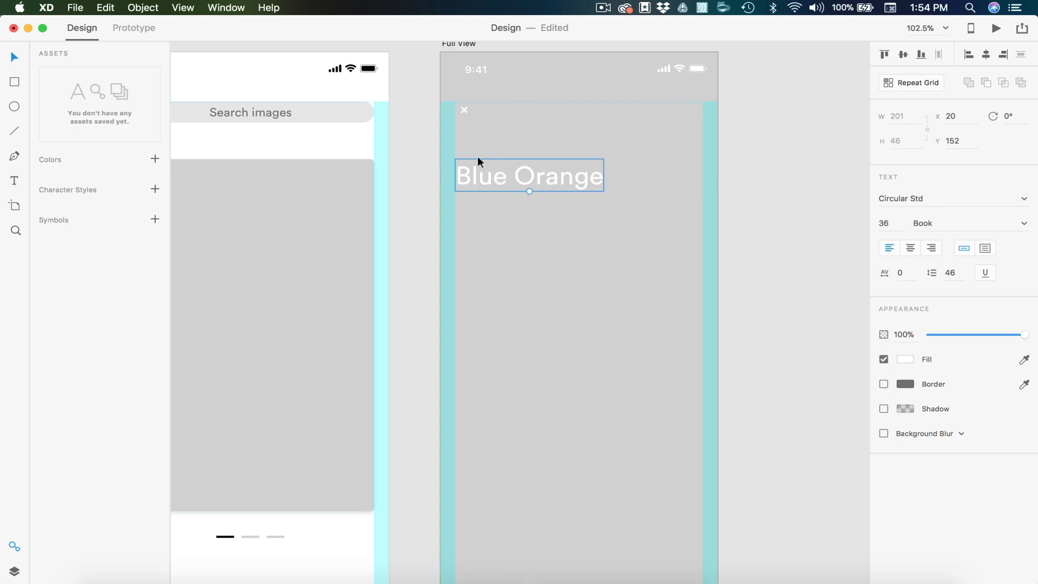
pyautogui.hscroll(-5, 478, 156)
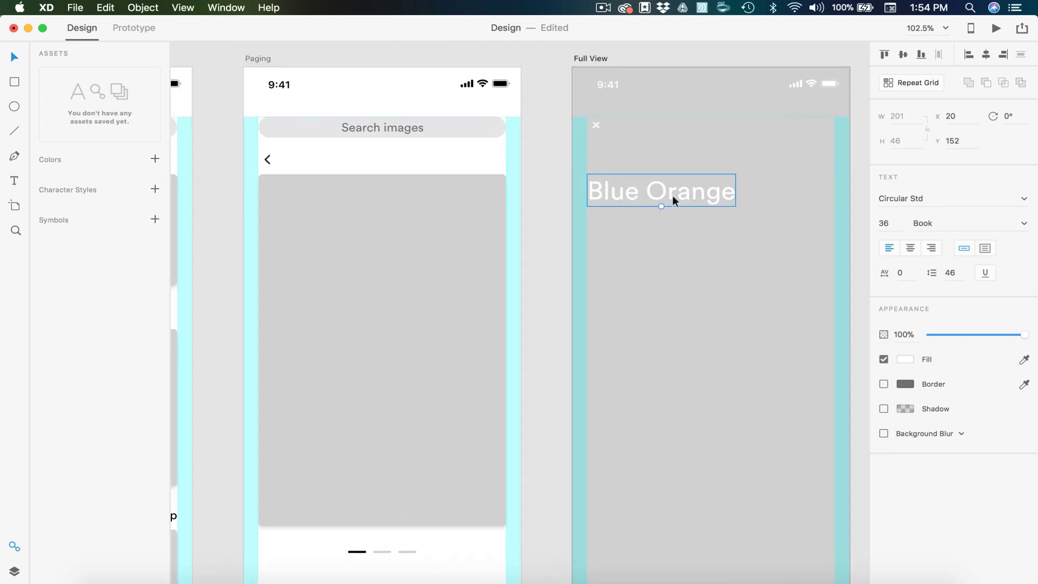
pyautogui.scroll(-2, 705, 222)
pyautogui.moveTo(512, 202); pyautogui.dragTo(511, 232)
pyautogui.hotkey('shift', 'Down')
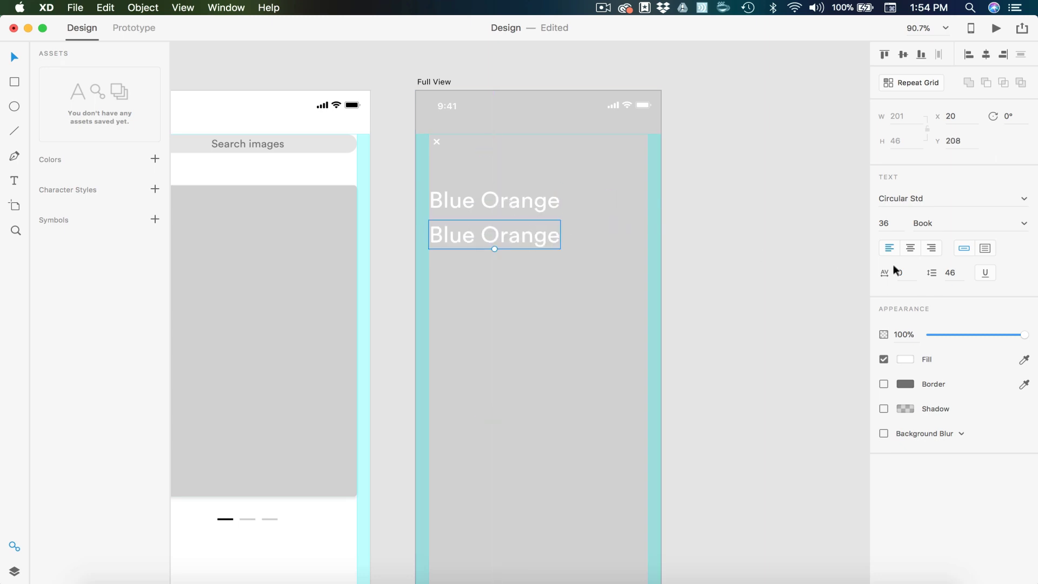
pyautogui.click(985, 248)
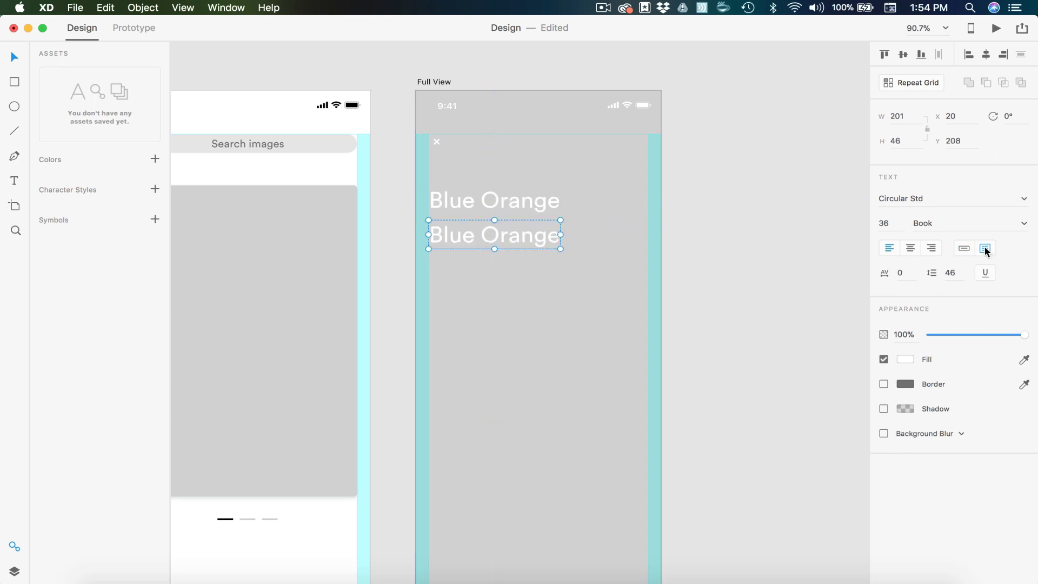
pyautogui.click(886, 223)
pyautogui.write('20')
pyautogui.press('Return')
pyautogui.moveTo(561, 234); pyautogui.dragTo(648, 233)
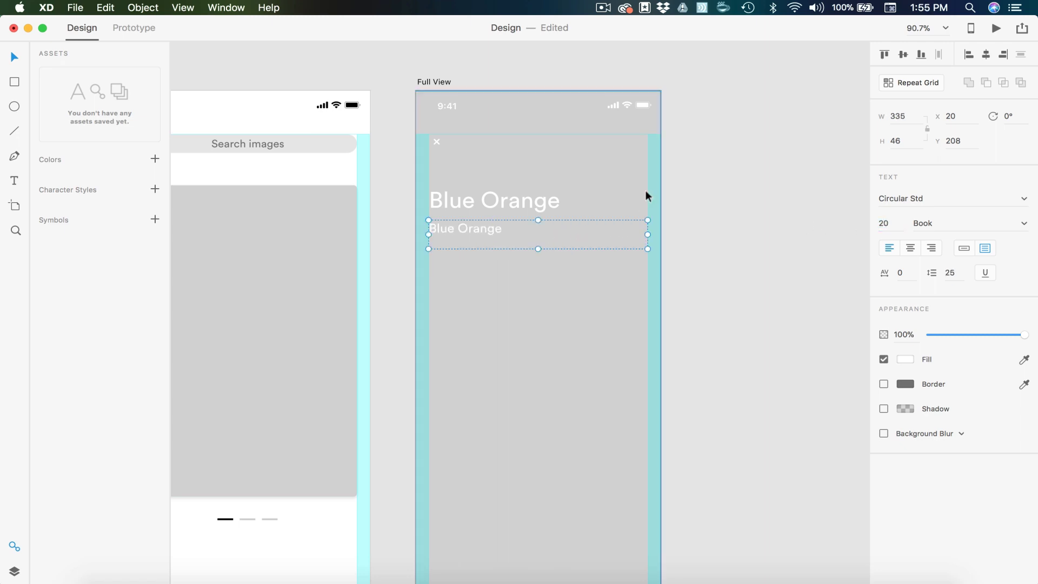
pyautogui.moveTo(539, 249); pyautogui.dragTo(540, 300)
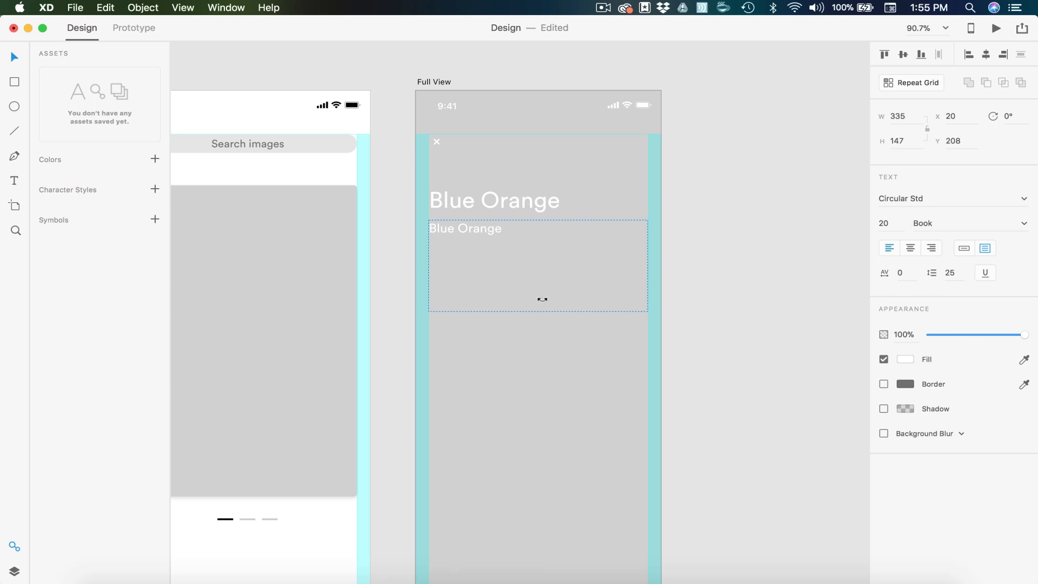
# Replace the copy with the artwork description at 80% opacity.
pyautogui.doubleClick(538, 249)
pyautogui.write('Modern art piece featuring a halved orange with the rind painted blue on a blue background.')
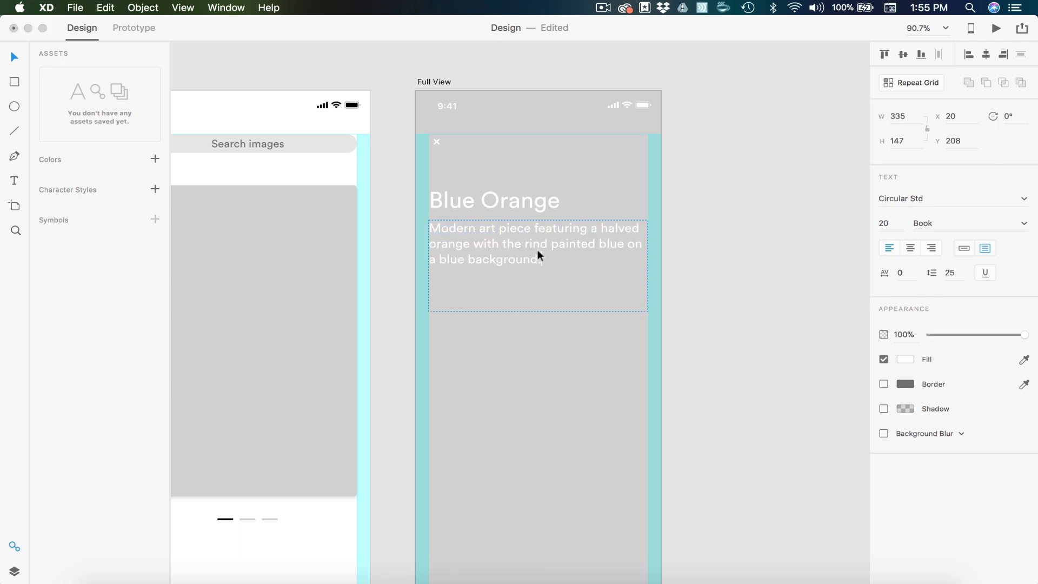
pyautogui.moveTo(542, 310); pyautogui.dragTo(538, 268)
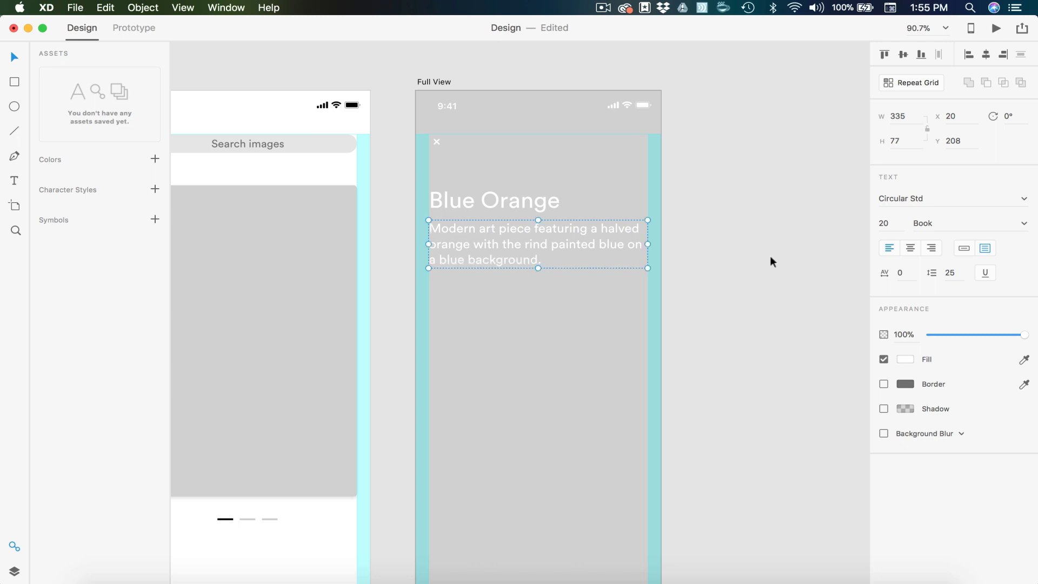
pyautogui.click(903, 335)
pyautogui.write('80')
pyautogui.press('Return')
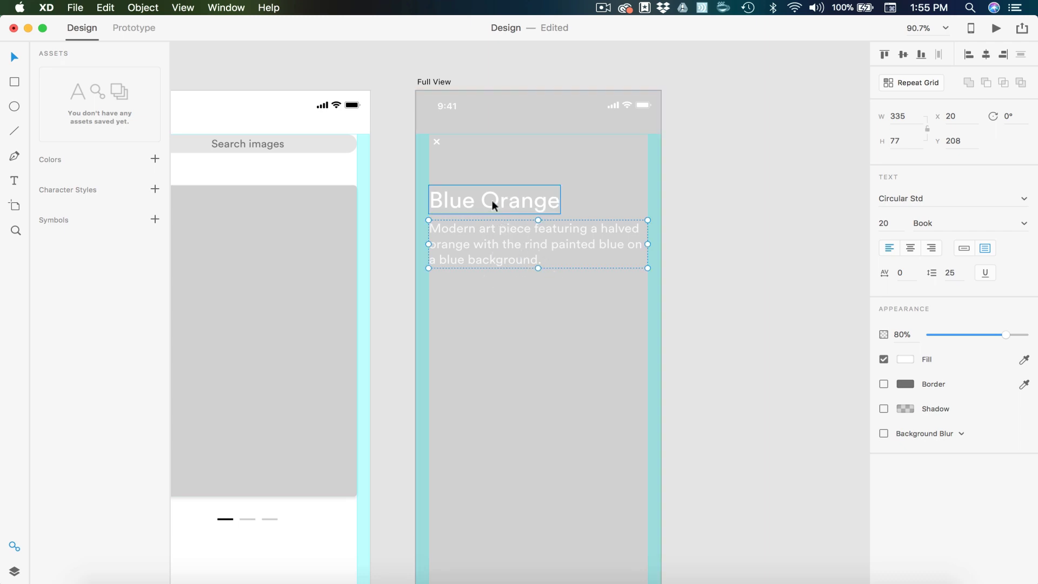
pyautogui.click(757, 297)
pyautogui.press('super+minus')
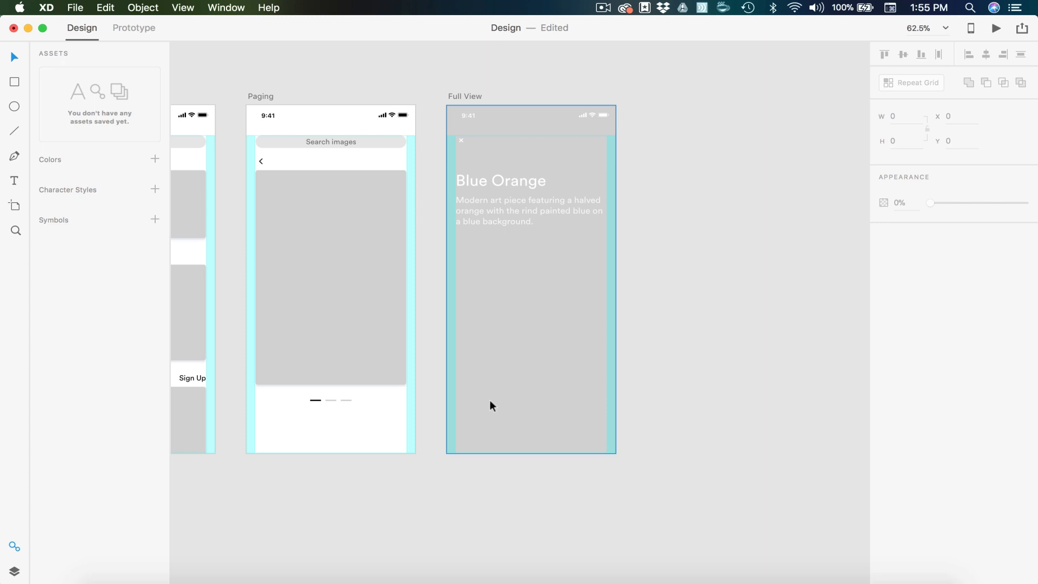
# Draw a borderless white 80×53 rectangle with a 5 px corner radius.
pyautogui.scroll(5, 490, 406)
pyautogui.scroll(-2, 490, 405)
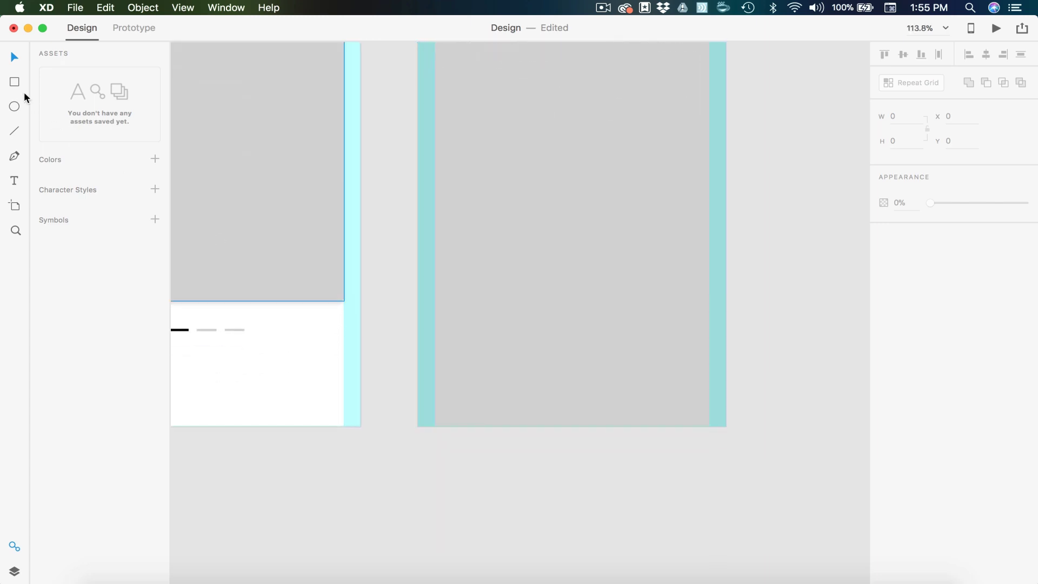
pyautogui.press('r')
pyautogui.moveTo(445, 324); pyautogui.dragTo(535, 383)
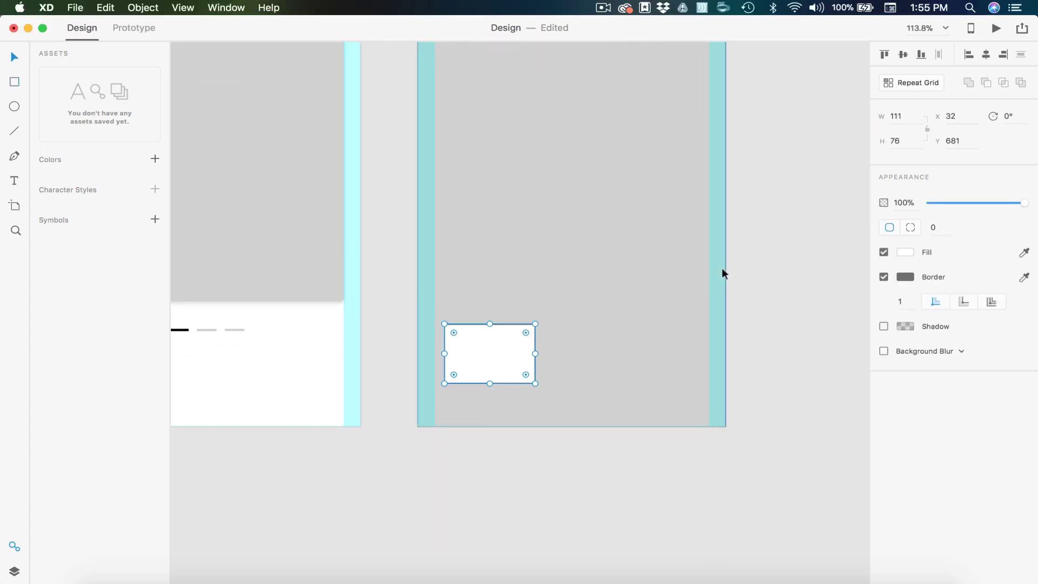
pyautogui.click(908, 115)
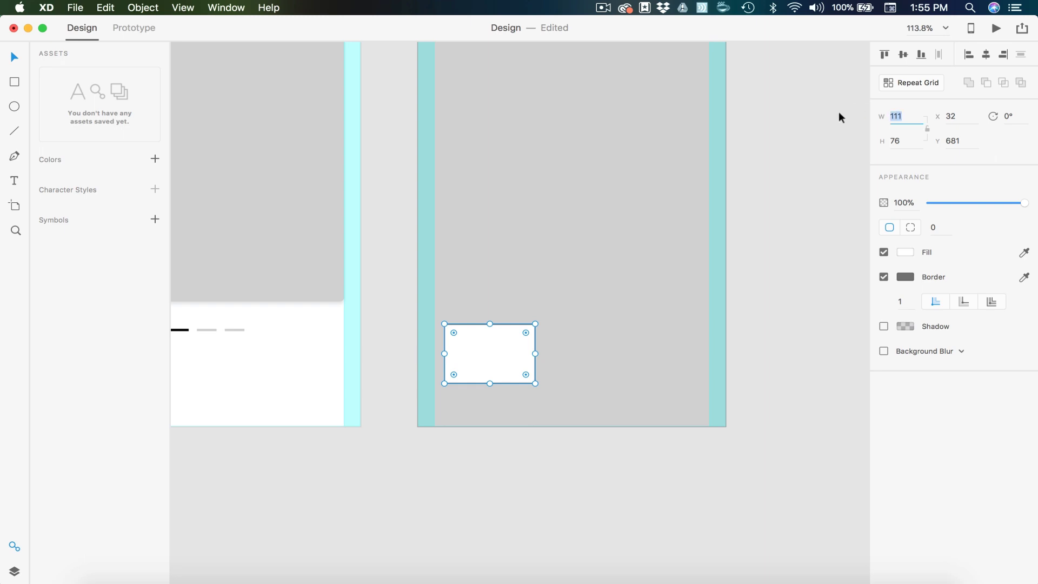
pyautogui.write('80')
pyautogui.press('Tab')
pyautogui.write('53')
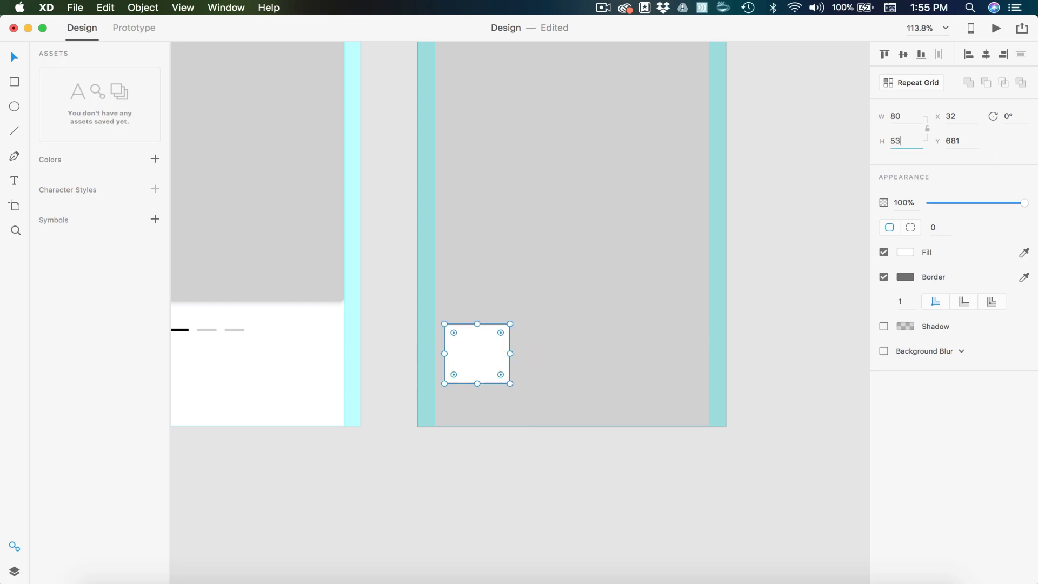
pyautogui.press('Return')
pyautogui.click(943, 227)
pyautogui.write('5')
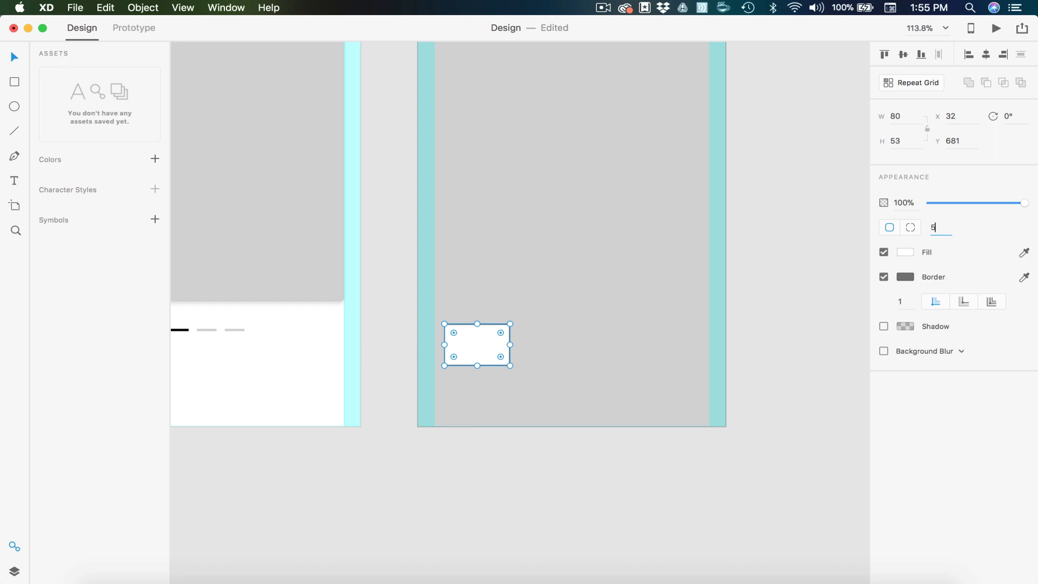
pyautogui.press('Return')
pyautogui.click(884, 278)
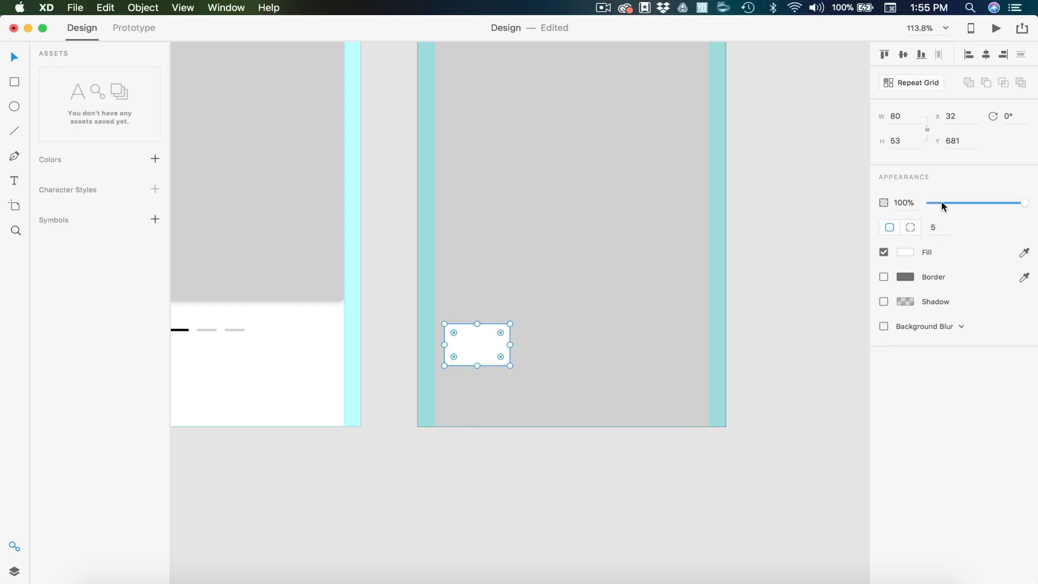
# Set the rectangle to 30% opacity and place it at Full View's bottom-left, X 20, Y 739.
pyautogui.click(906, 202)
pyautogui.write('30')
pyautogui.press('Return')
pyautogui.moveTo(492, 341); pyautogui.dragTo(467, 401)
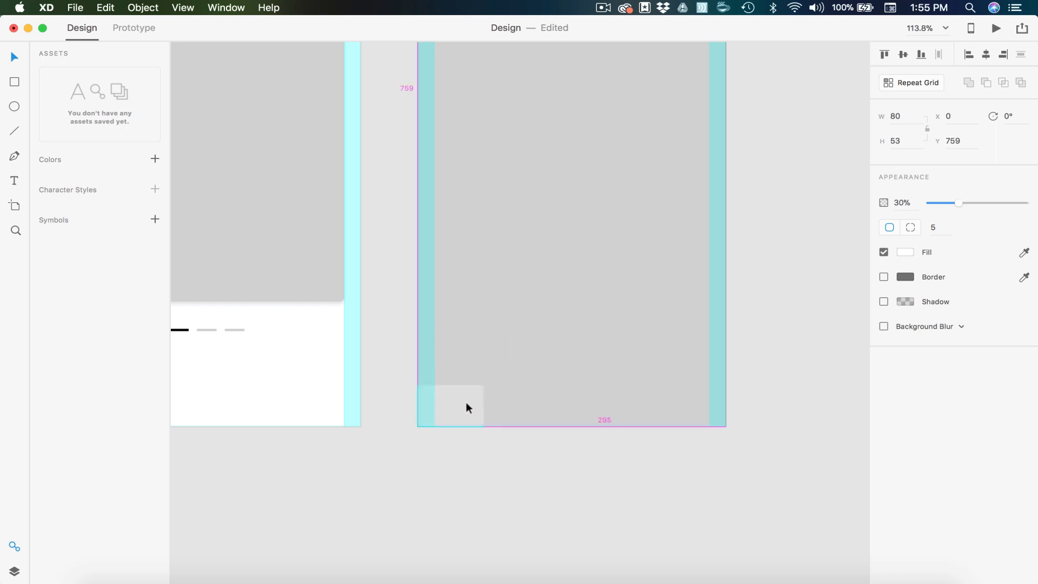
pyautogui.hotkey('shift', 'Right')
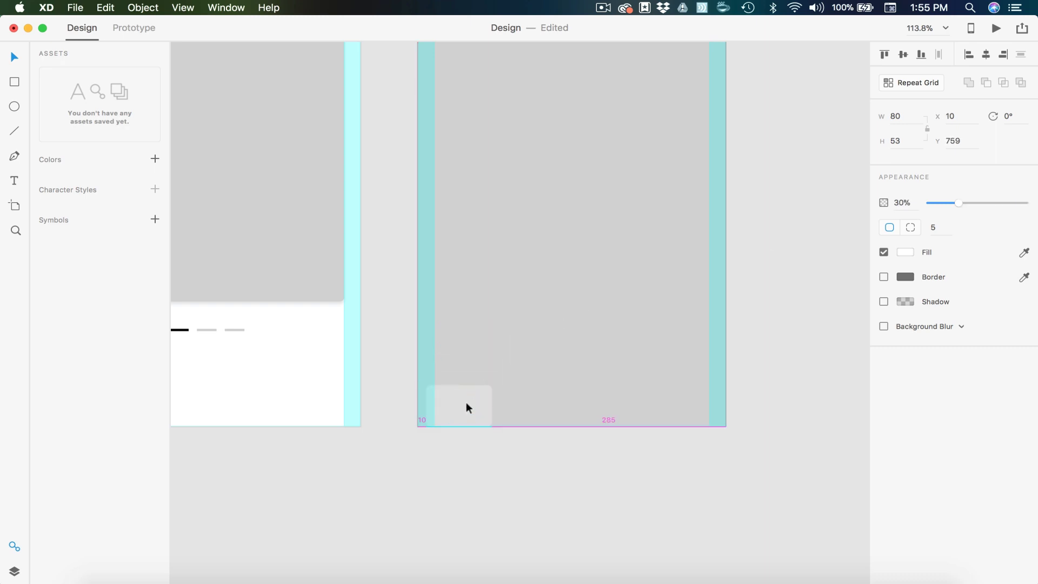
pyautogui.hotkey('shift', 'Right')
pyautogui.hotkey('shift', 'Up')
pyautogui.hotkey('shift', 'Up')
pyautogui.press('Escape')
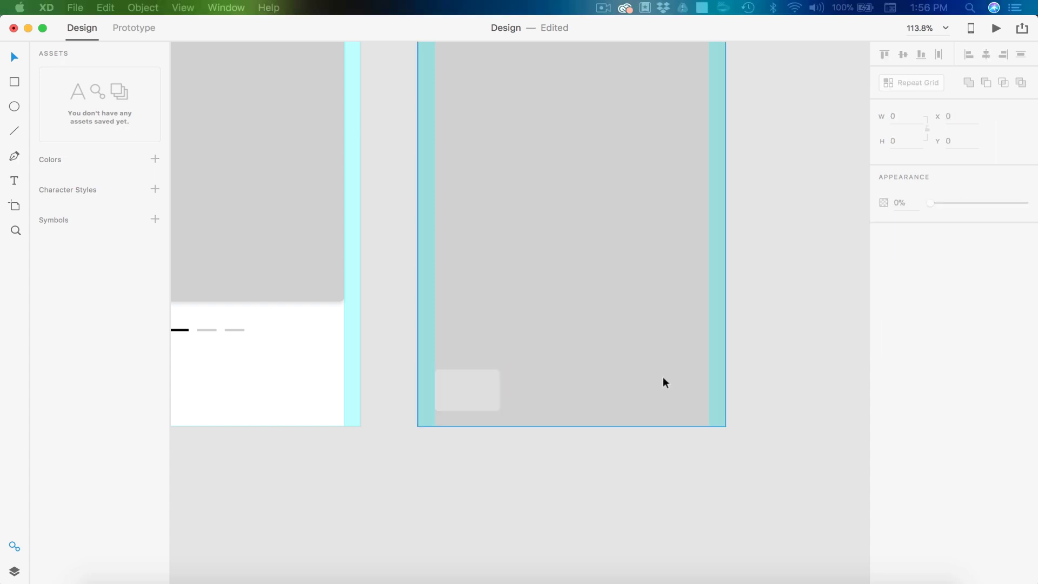
# Centre the plus icon on the rectangle and group them.
pyautogui.click(524, 373)
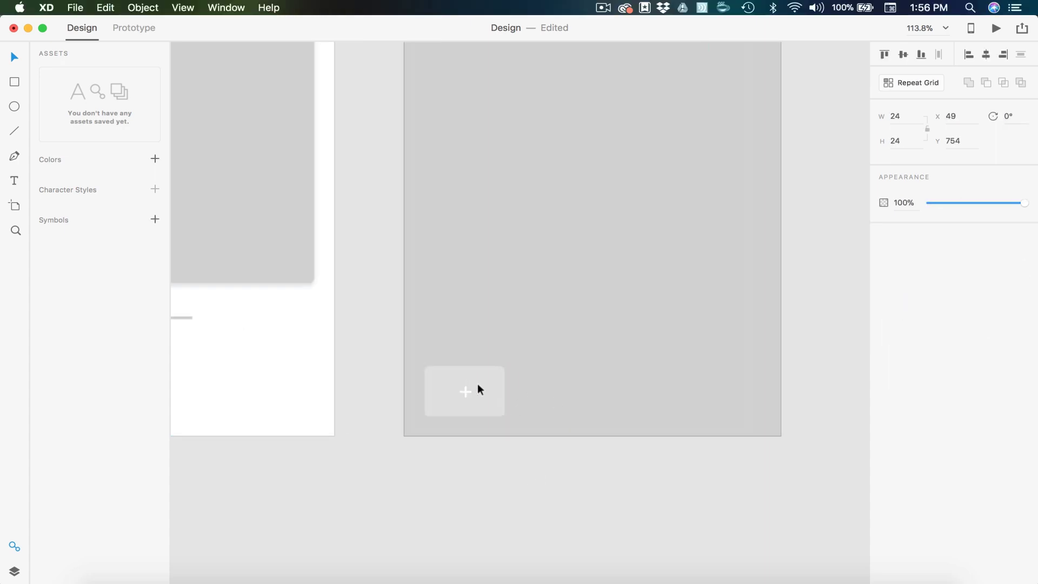
pyautogui.scroll(5, 478, 384)
pyautogui.keyDown('shift'); pyautogui.click(491, 392); pyautogui.keyUp('shift')
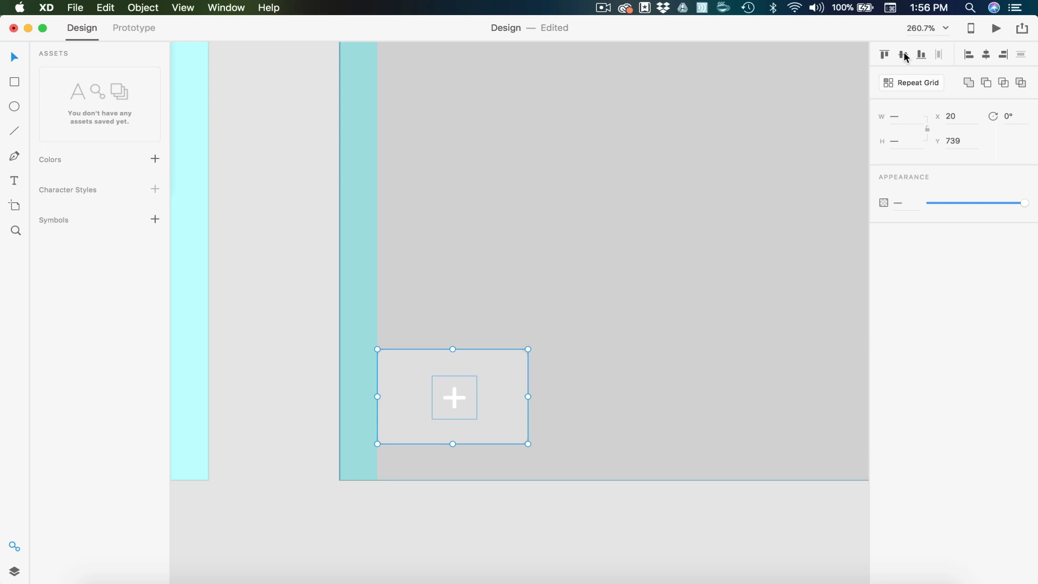
pyautogui.click(987, 54)
pyautogui.press('super+g')
pyautogui.scroll(-5, 803, 151)
pyautogui.click(738, 359)
pyautogui.scroll(5, 738, 359)
pyautogui.hscroll(3, 738, 359)
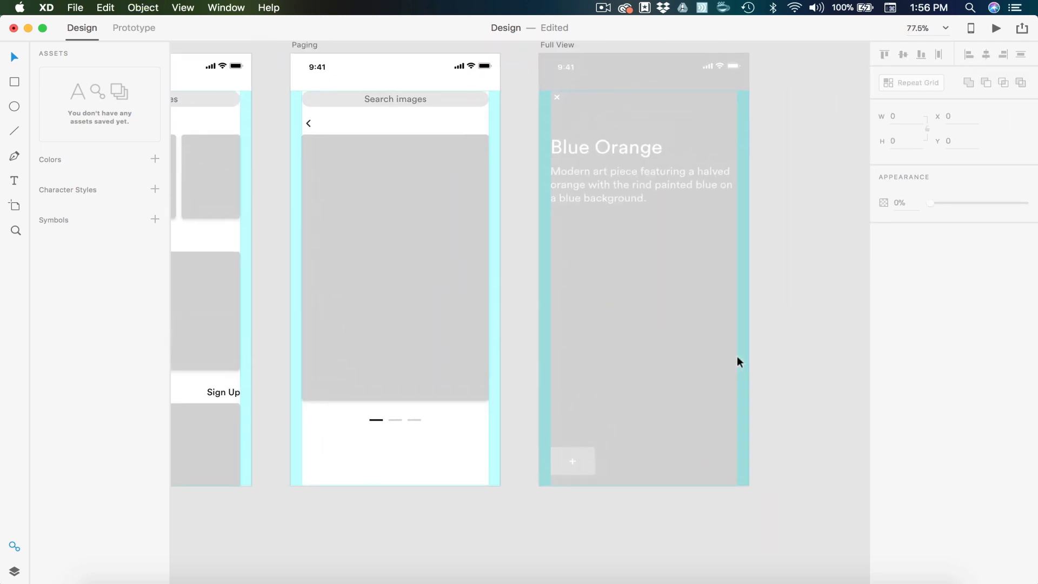
pyautogui.scroll(-4, 737, 356)
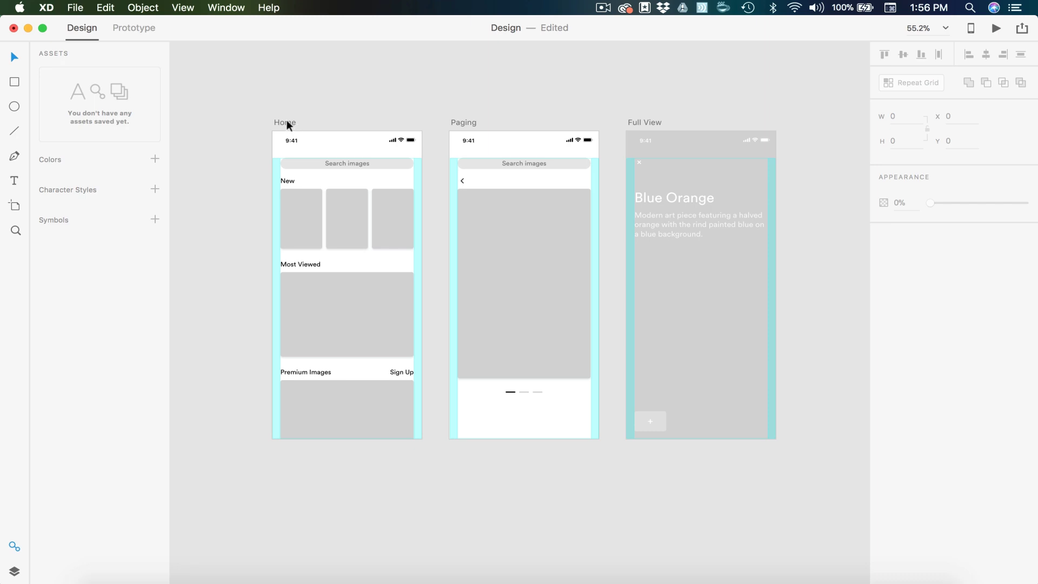
# Turn off the Layout grid on the Home, Paging and Full View artboards together.
pyautogui.click(287, 123)
pyautogui.keyDown('shift'); pyautogui.click(478, 123); pyautogui.keyUp('shift')
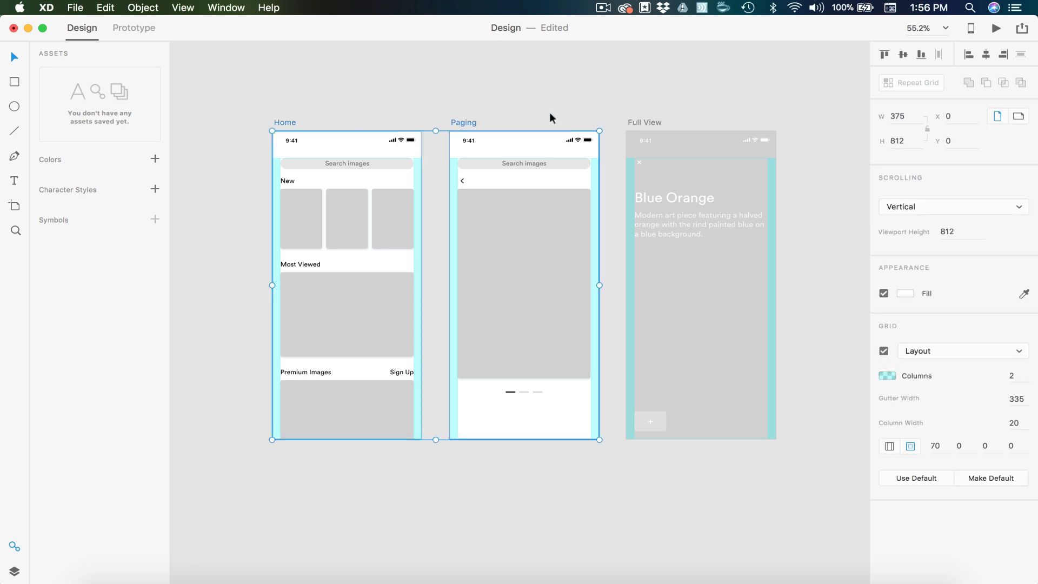
pyautogui.keyDown('shift'); pyautogui.click(637, 122); pyautogui.keyUp('shift')
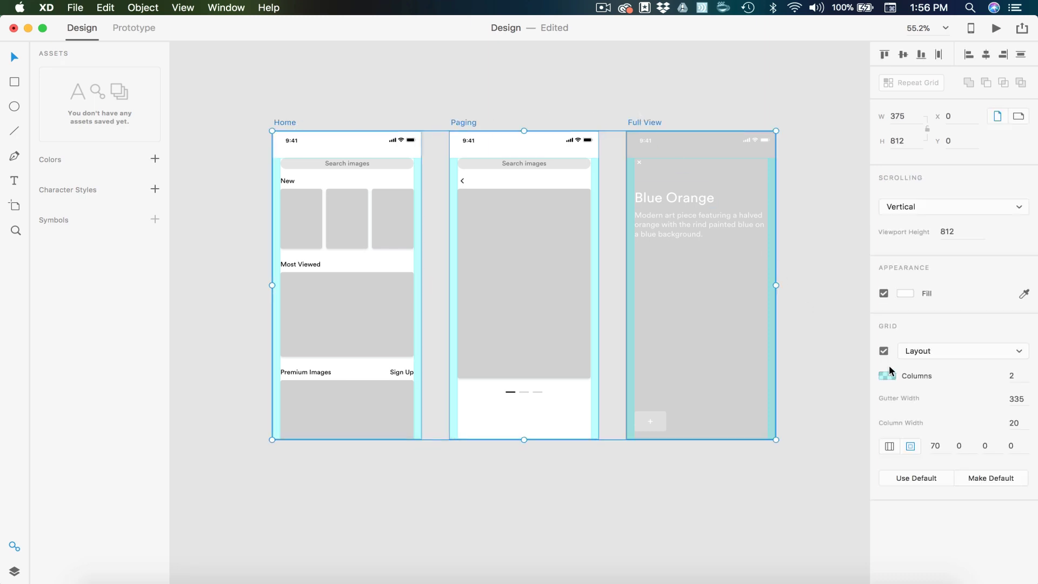
pyautogui.click(884, 351)
pyautogui.click(817, 297)
pyautogui.hscroll(2, 777, 297)
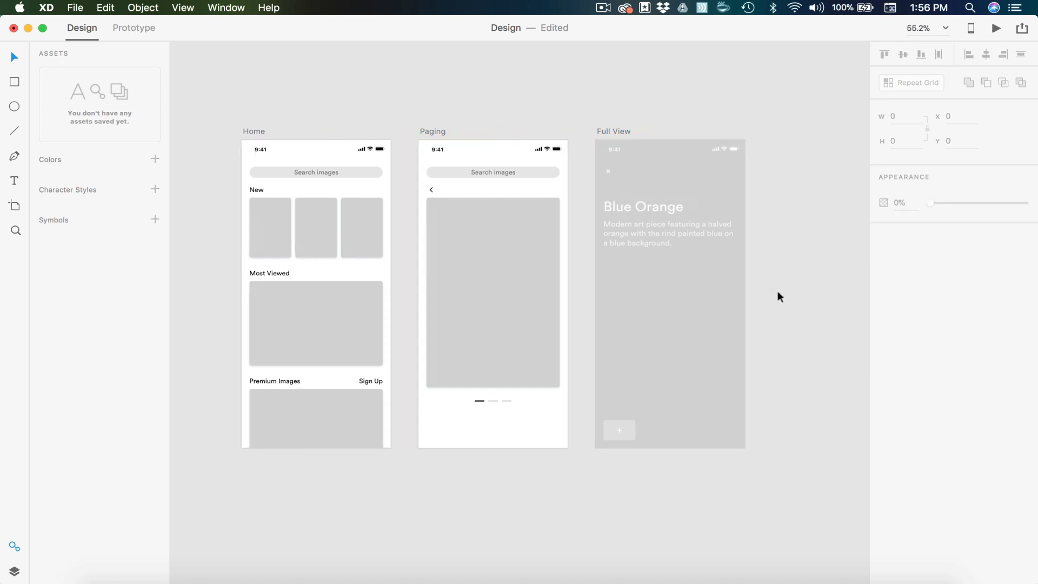
pyautogui.scroll(-1, 778, 293)
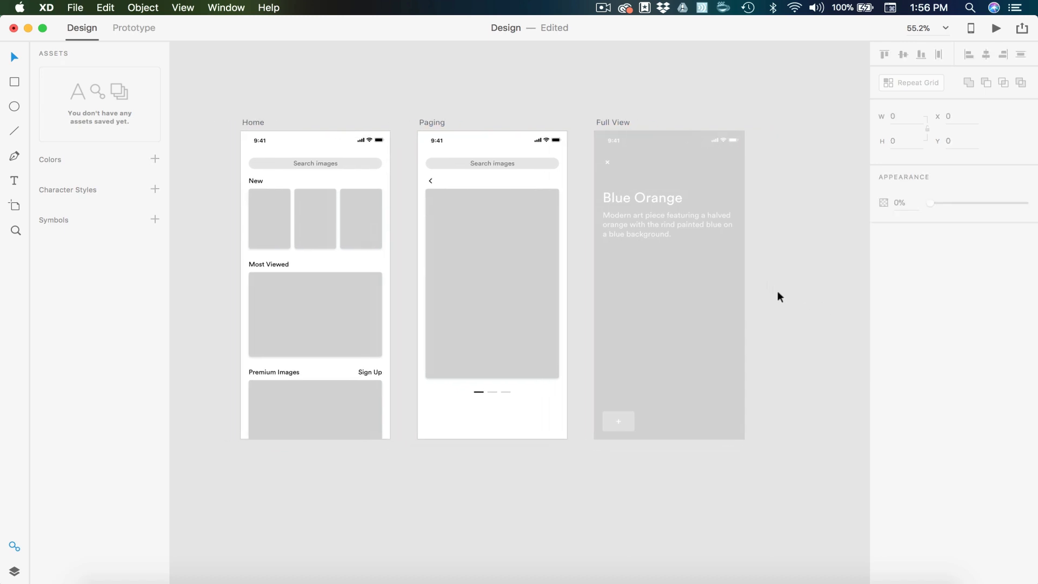
# Paste the palette strip, add its four colours to Assets Colors, then delete the strip.
pyautogui.hscroll(-2, 538, 85)
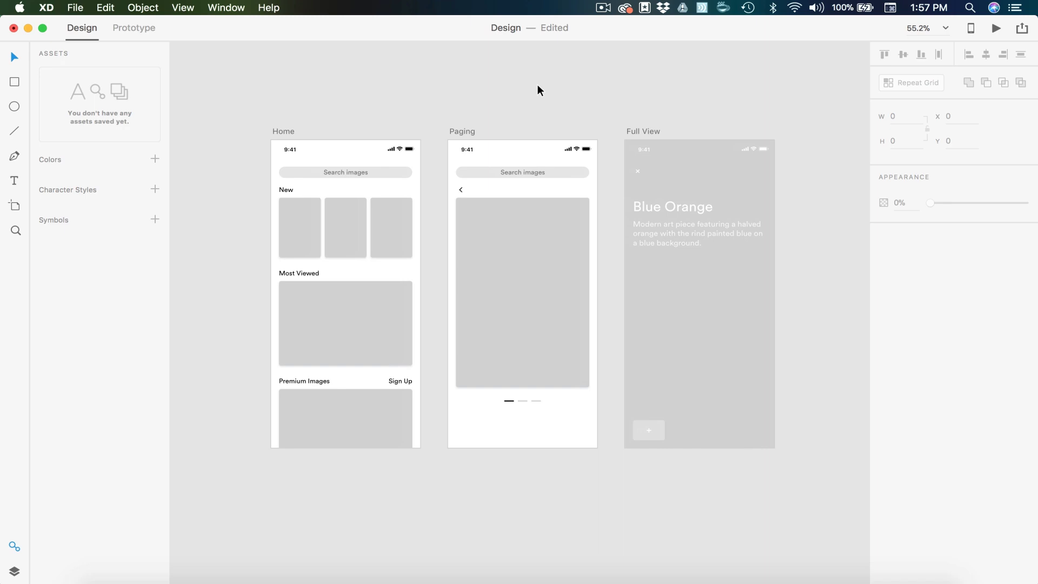
pyautogui.press('super+v')
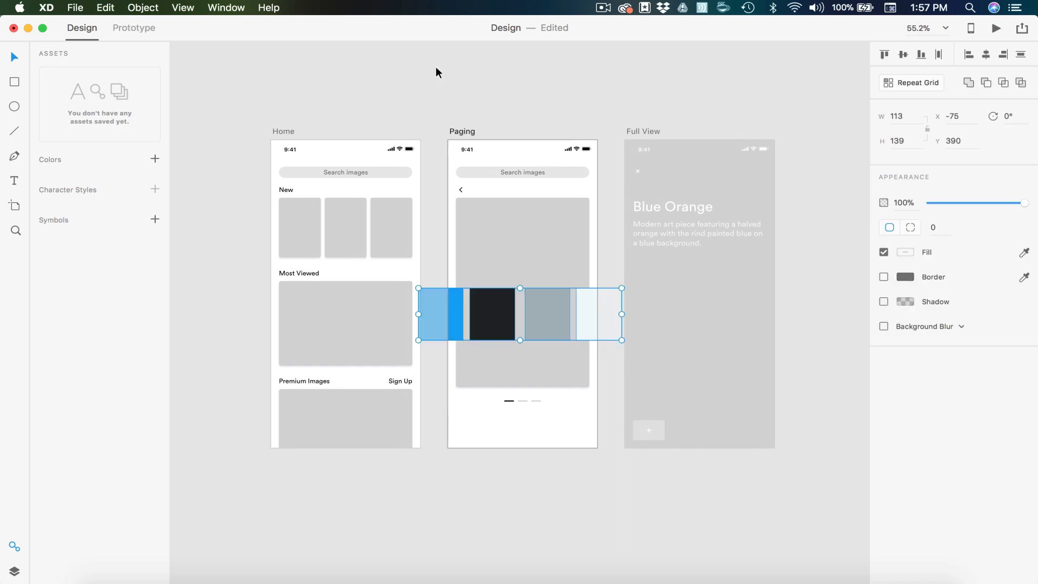
pyautogui.click(153, 159)
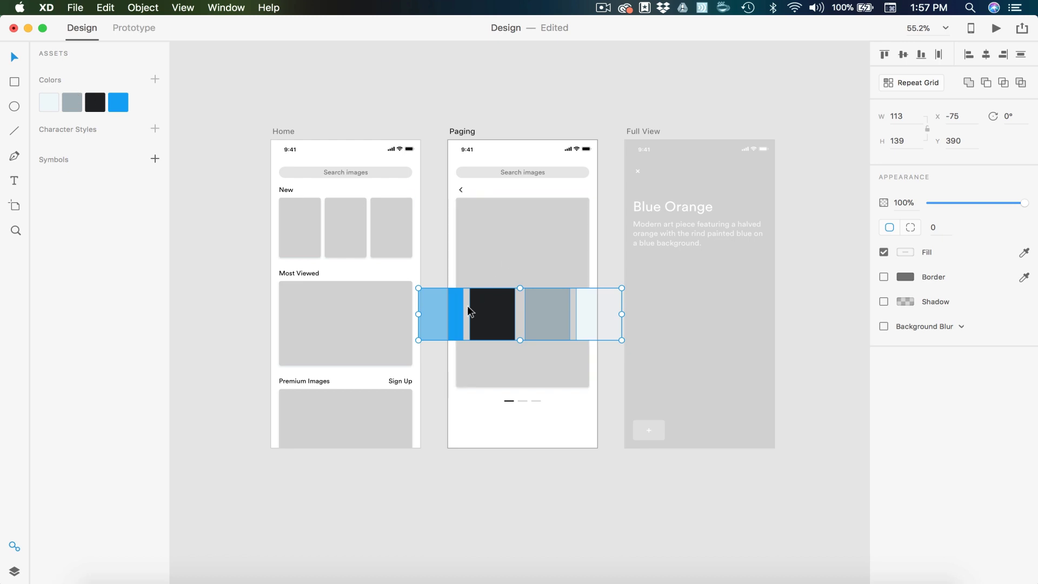
pyautogui.press('Delete')
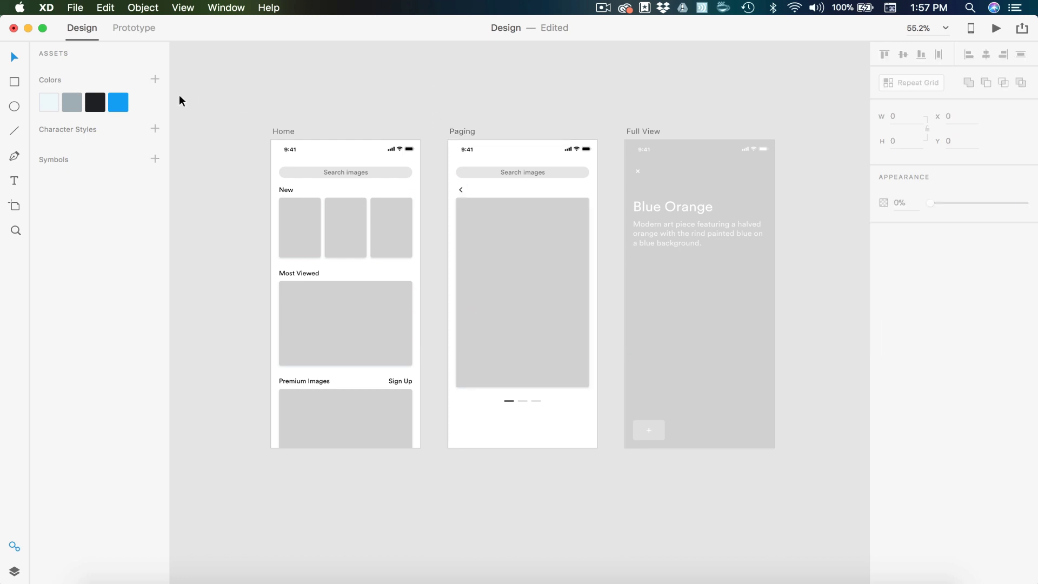
pyautogui.rightClick(118, 106)
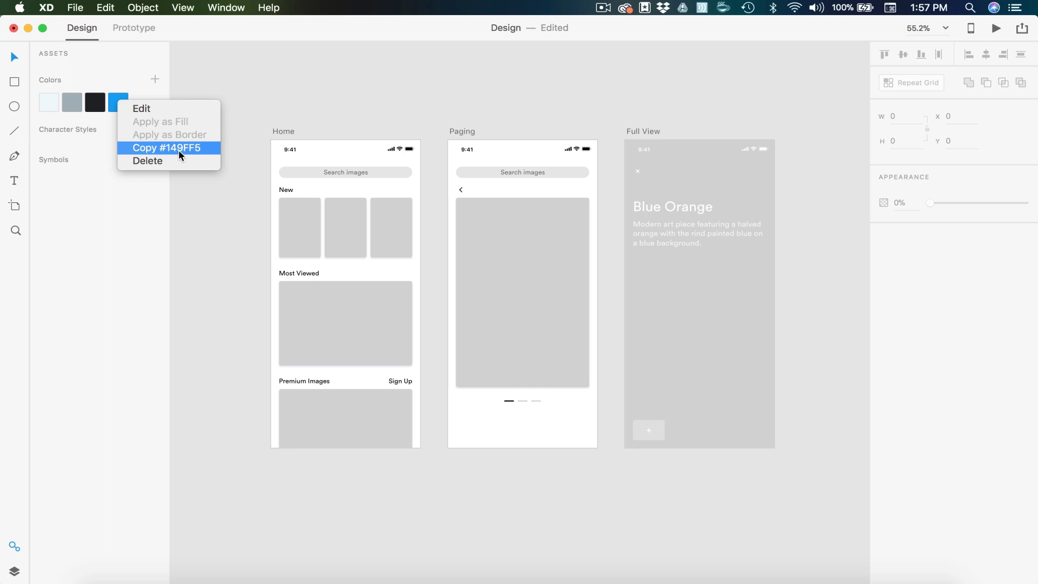
pyautogui.click(195, 149)
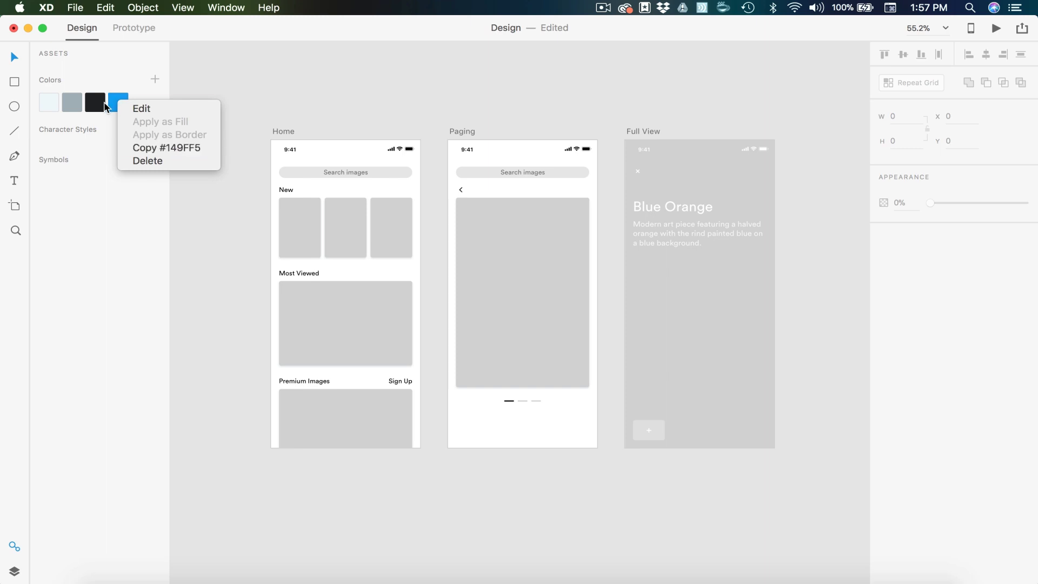
pyautogui.rightClick(101, 104)
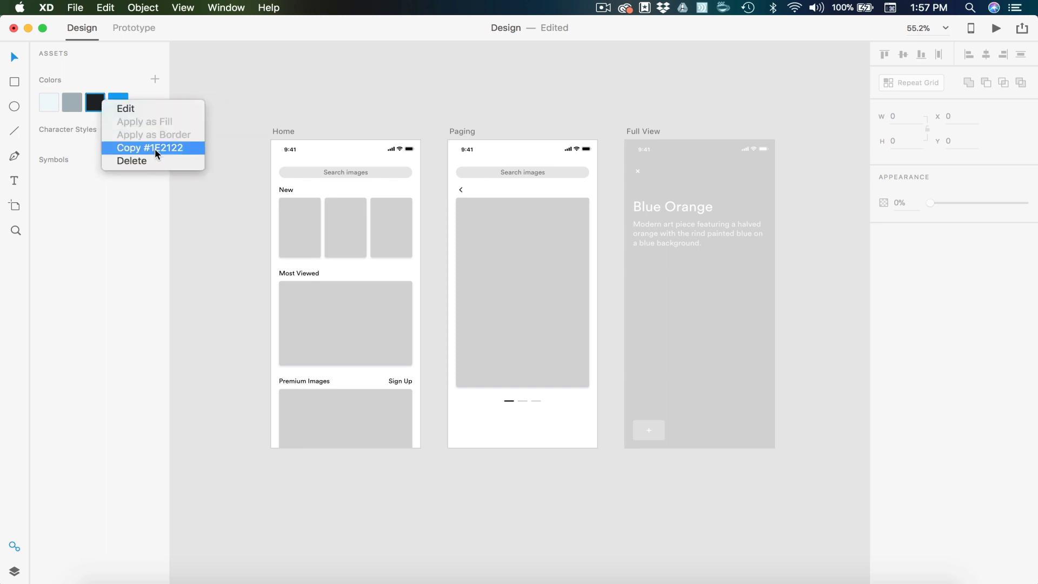
pyautogui.click(176, 151)
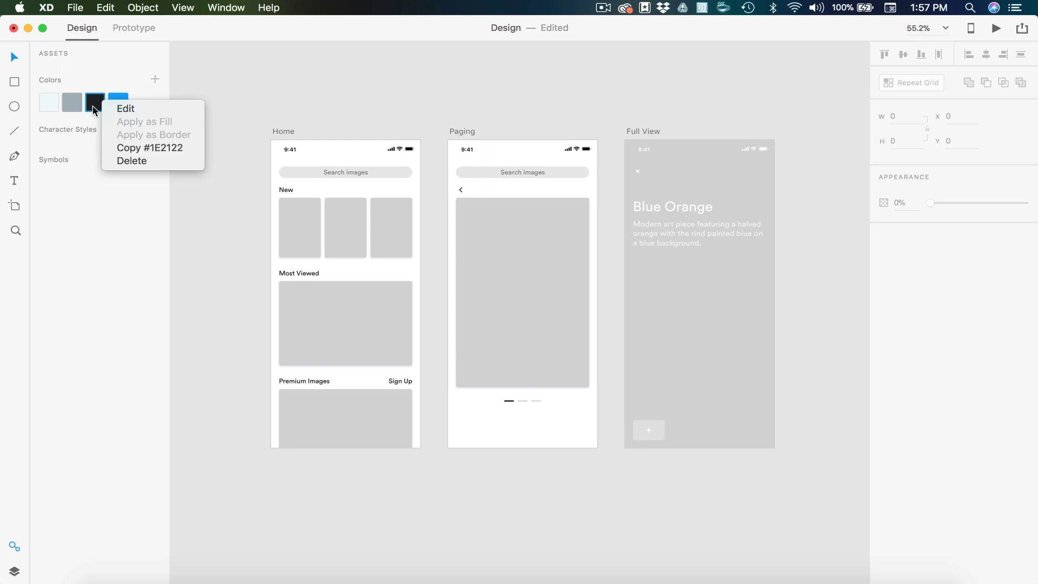
pyautogui.rightClick(81, 104)
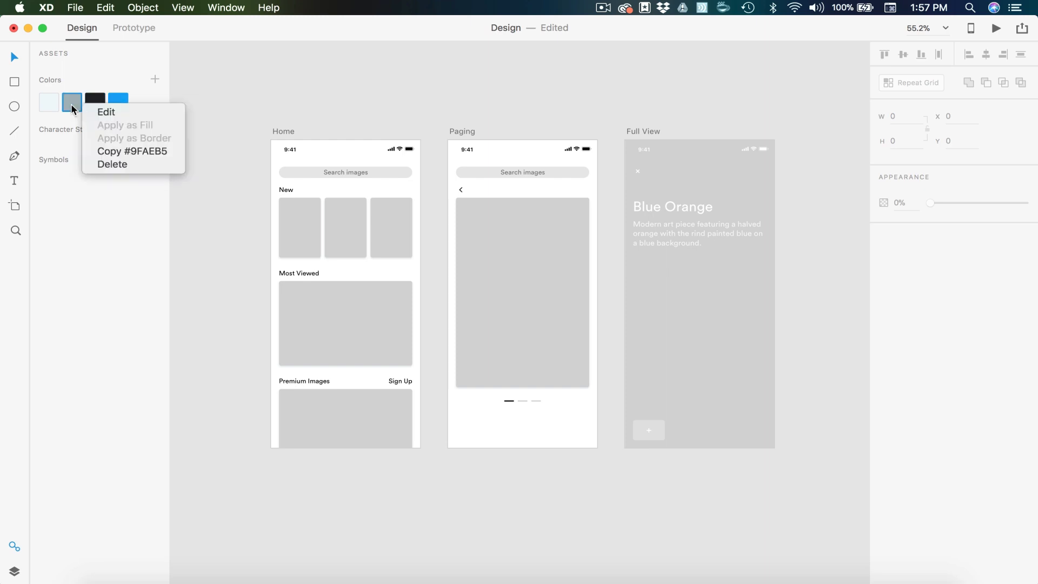
pyautogui.click(161, 152)
pyautogui.rightClick(49, 105)
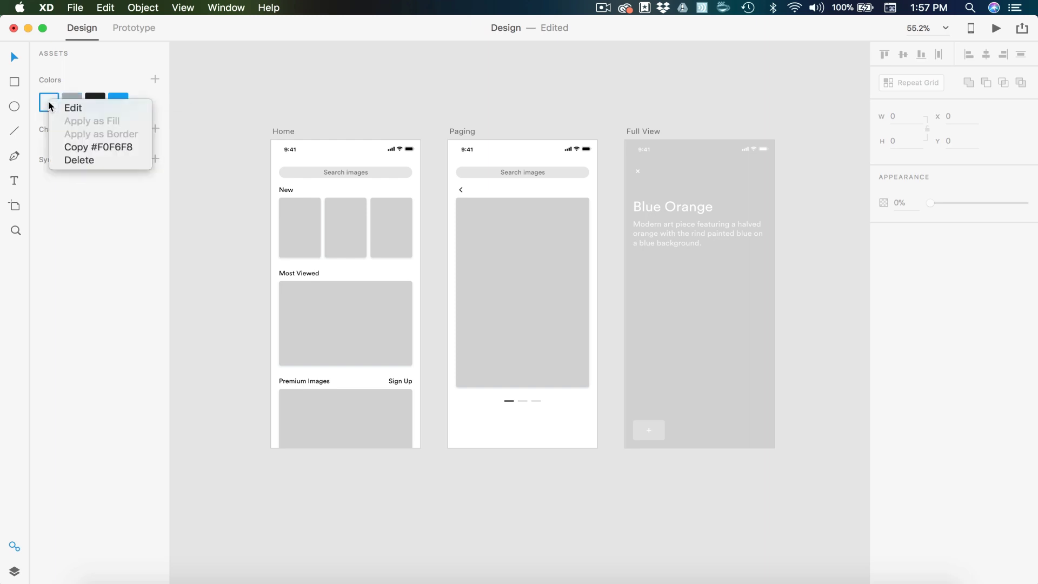
pyautogui.click(124, 150)
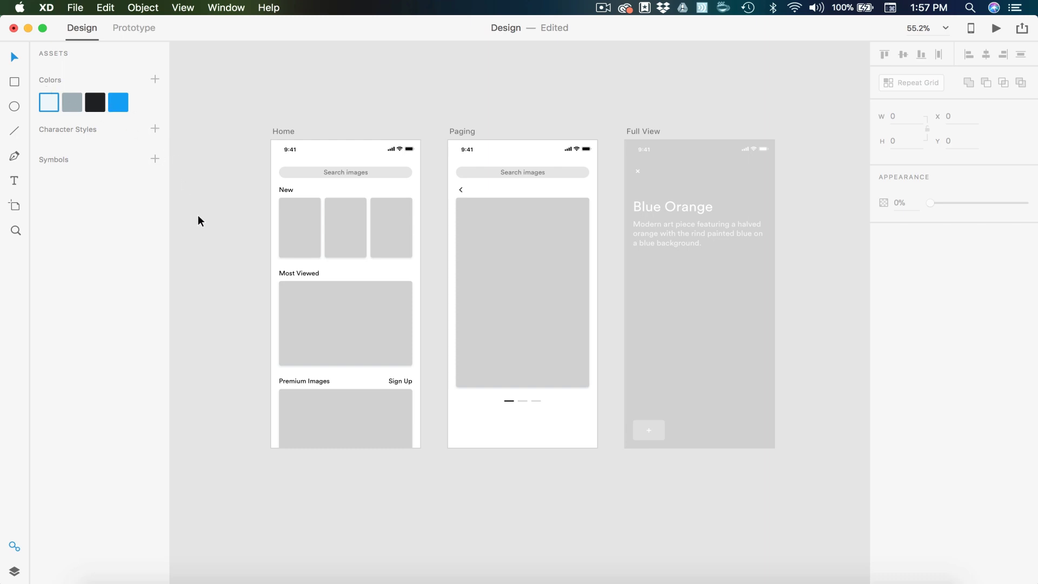
# Fill Home's search bar with the light palette colour and its text with grey.
pyautogui.scroll(5, 287, 257)
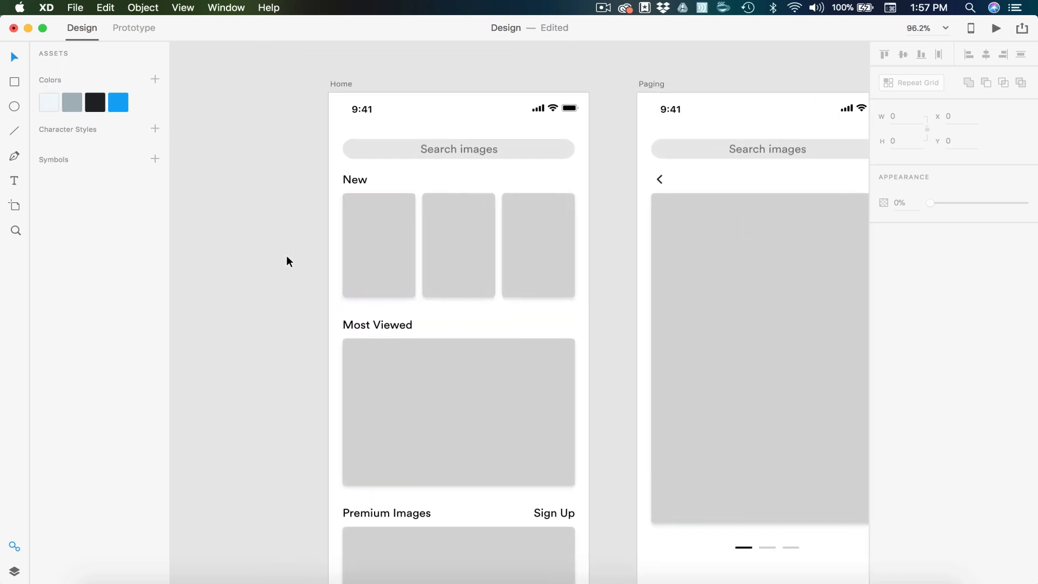
pyautogui.click(517, 154)
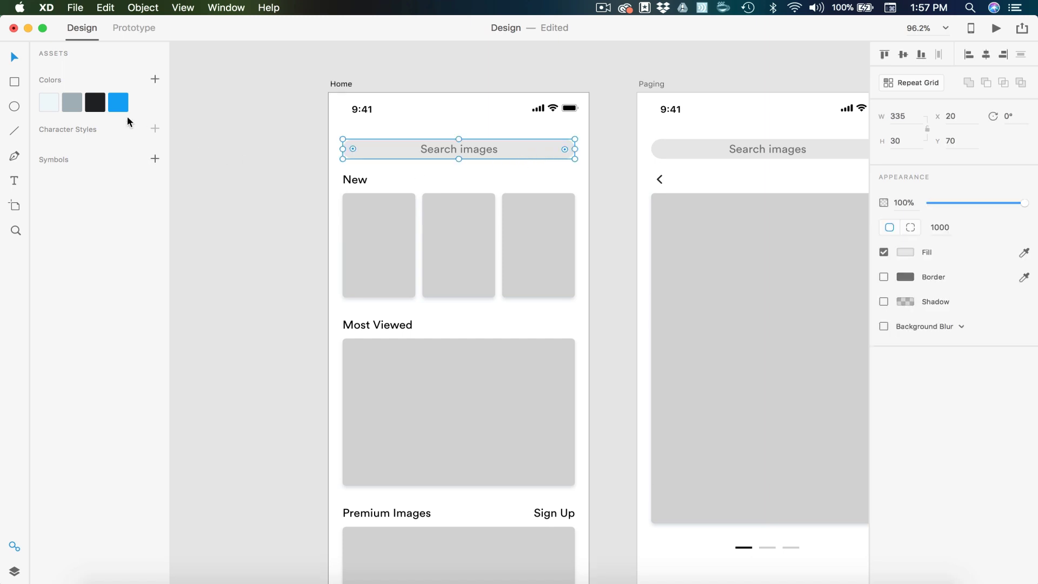
pyautogui.click(47, 105)
pyautogui.click(478, 152)
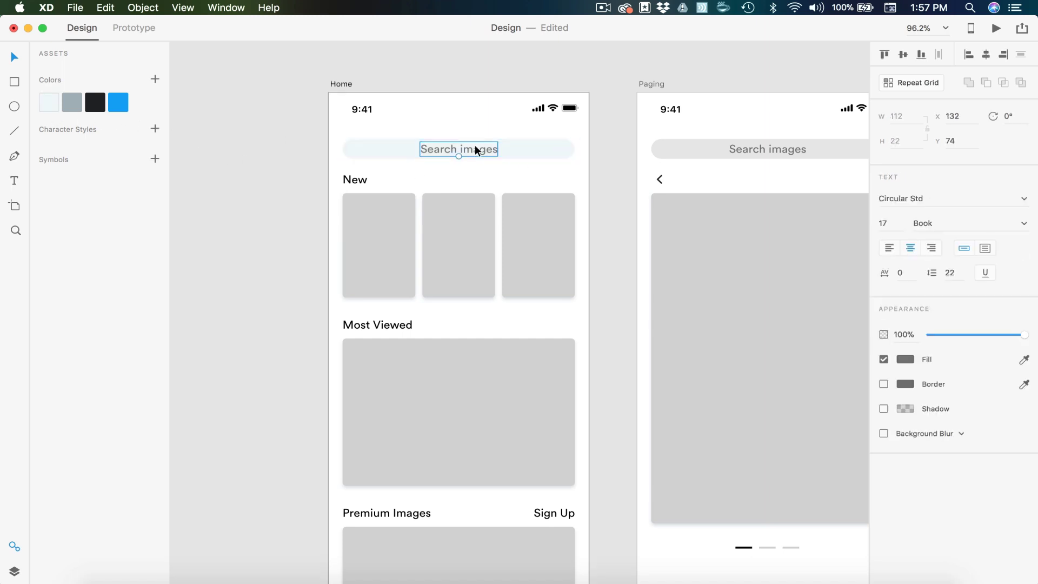
pyautogui.click(75, 103)
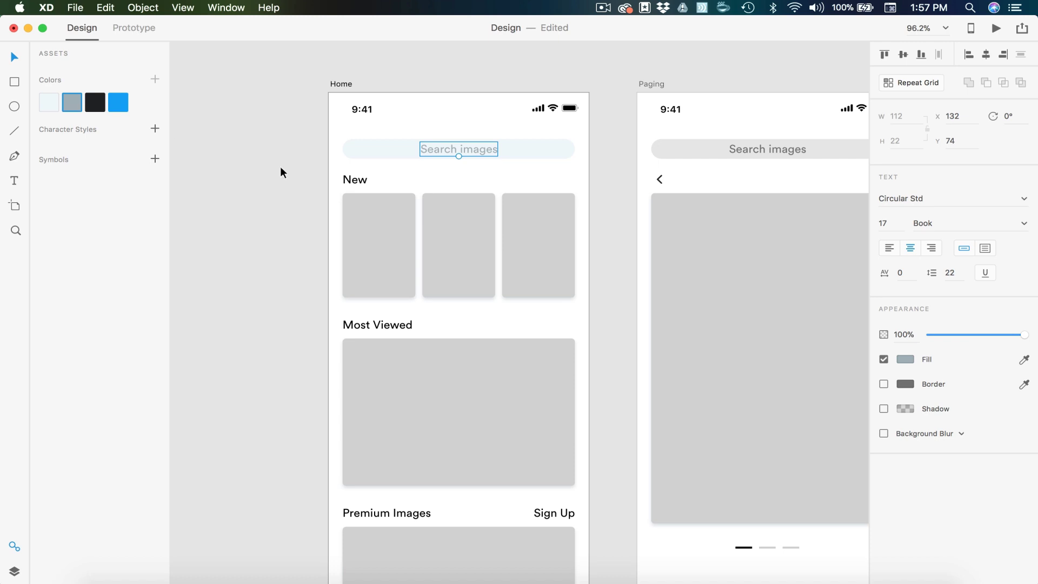
# Colour the New, Most Viewed and Premium Images headings and Sign Up text dark.
pyautogui.click(354, 180)
pyautogui.keyDown('shift'); pyautogui.click(388, 325); pyautogui.keyUp('shift')
pyautogui.scroll(-3, 388, 378)
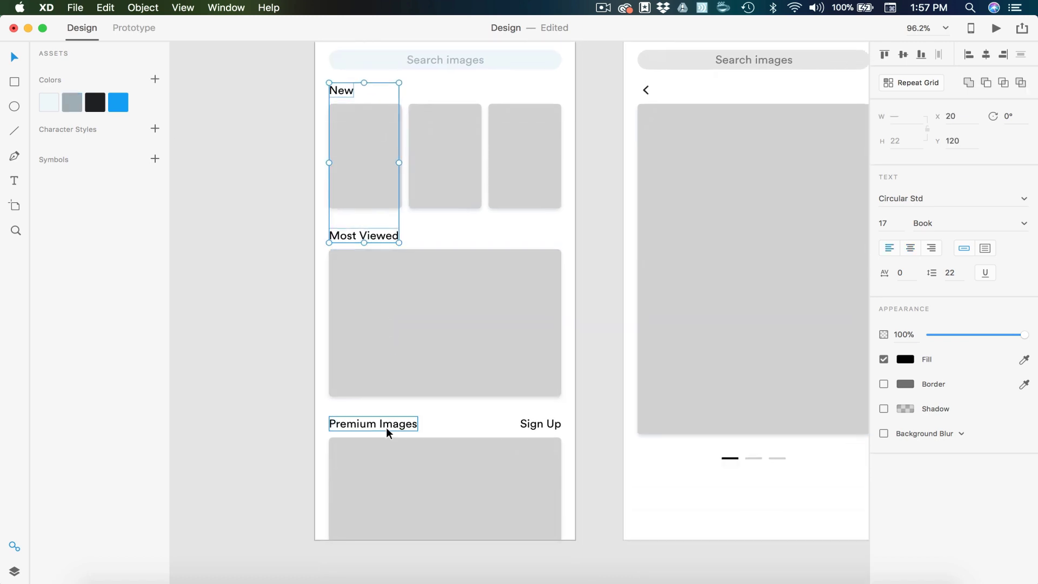
pyautogui.keyDown('shift'); pyautogui.click(385, 427); pyautogui.keyUp('shift')
pyautogui.keyDown('shift'); pyautogui.click(548, 427); pyautogui.keyUp('shift')
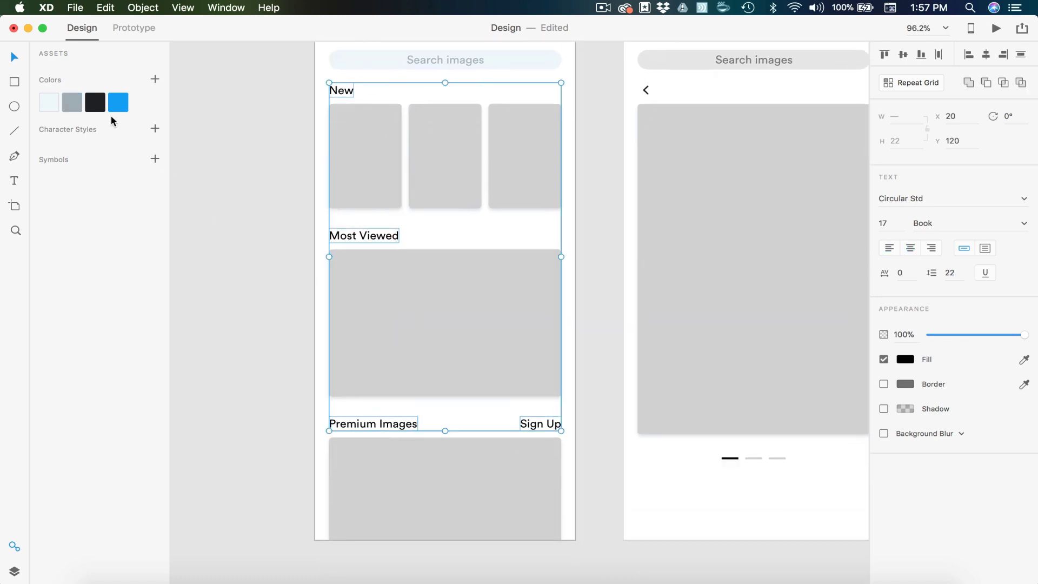
pyautogui.click(100, 106)
pyautogui.click(227, 184)
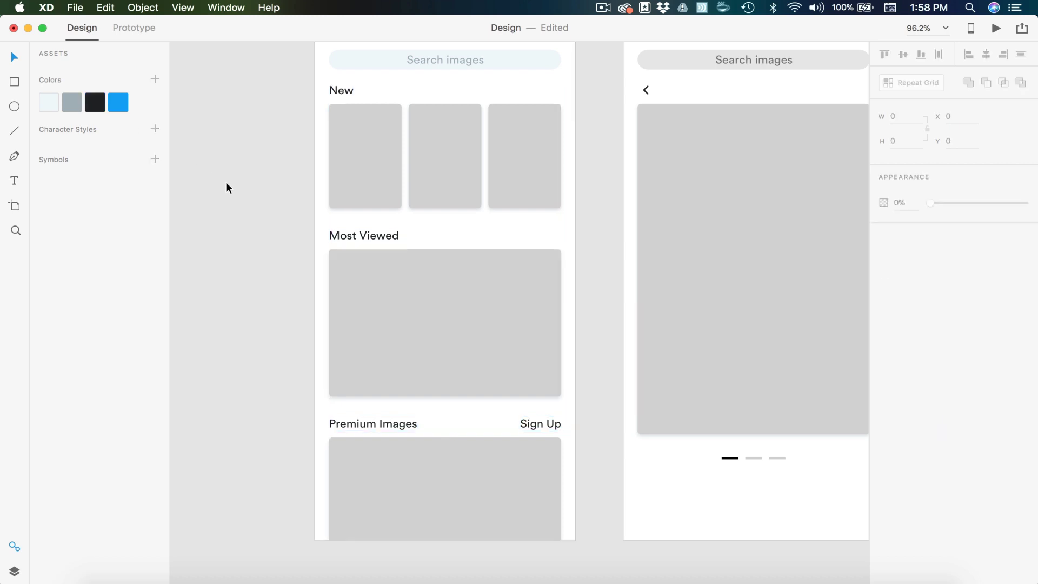
# Colour the Paging screen's Search images text with the palette grey.
pyautogui.scroll(-3, 227, 184)
pyautogui.hscroll(5, 226, 183)
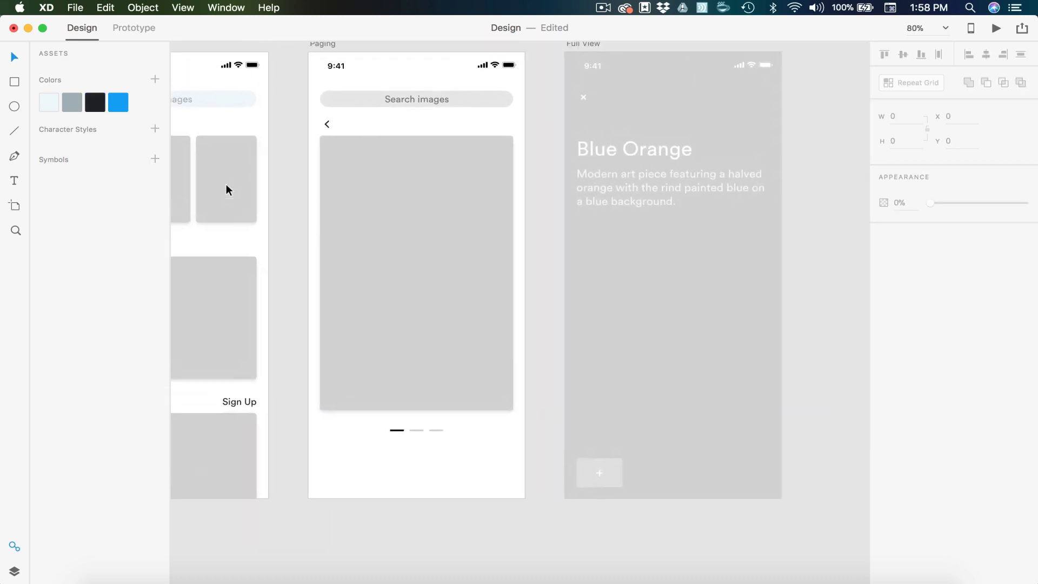
pyautogui.click(491, 102)
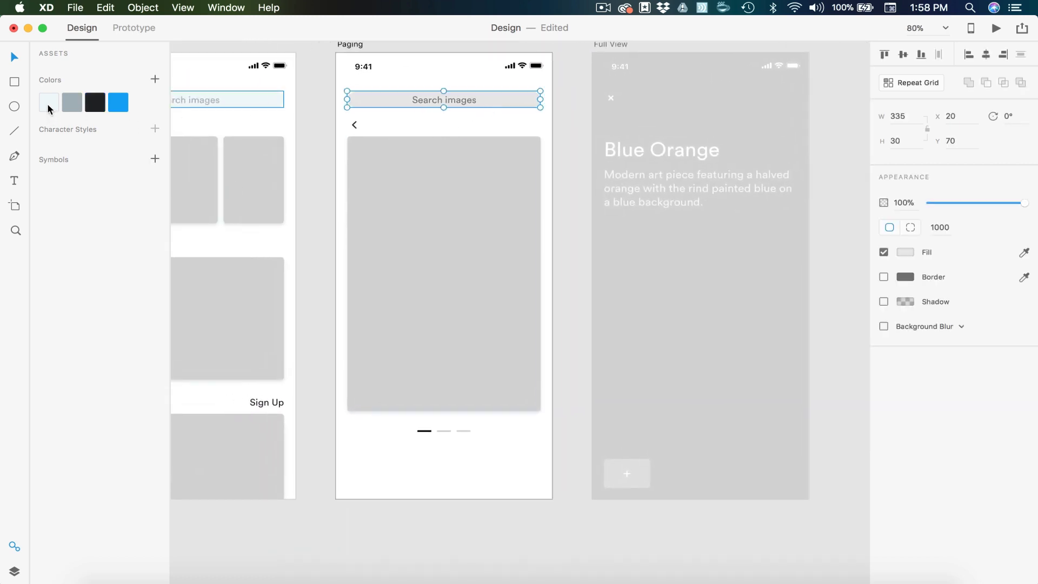
pyautogui.doubleClick(421, 98)
pyautogui.click(72, 102)
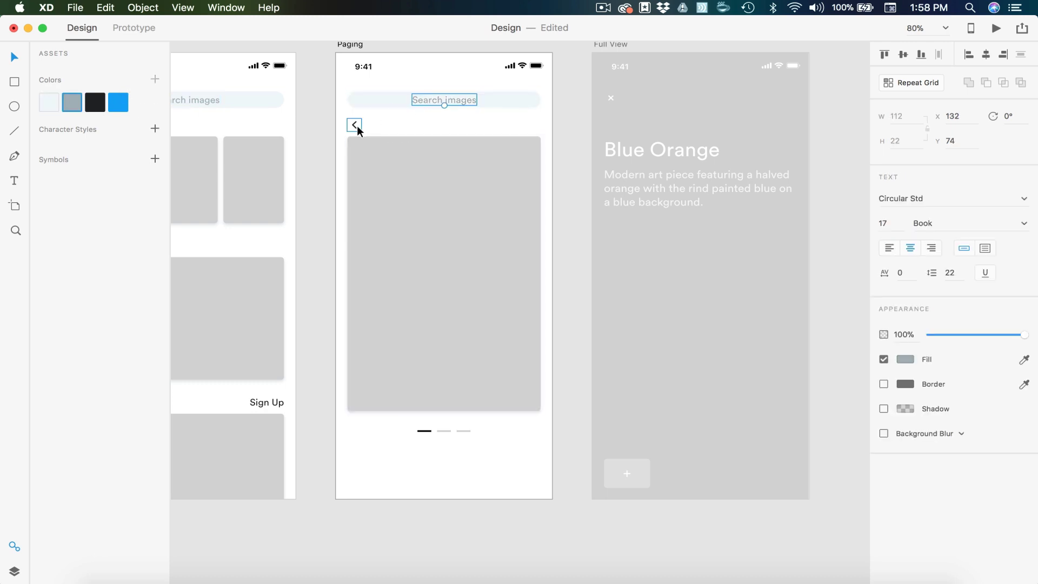
pyautogui.scroll(5, 358, 131)
pyautogui.doubleClick(346, 136)
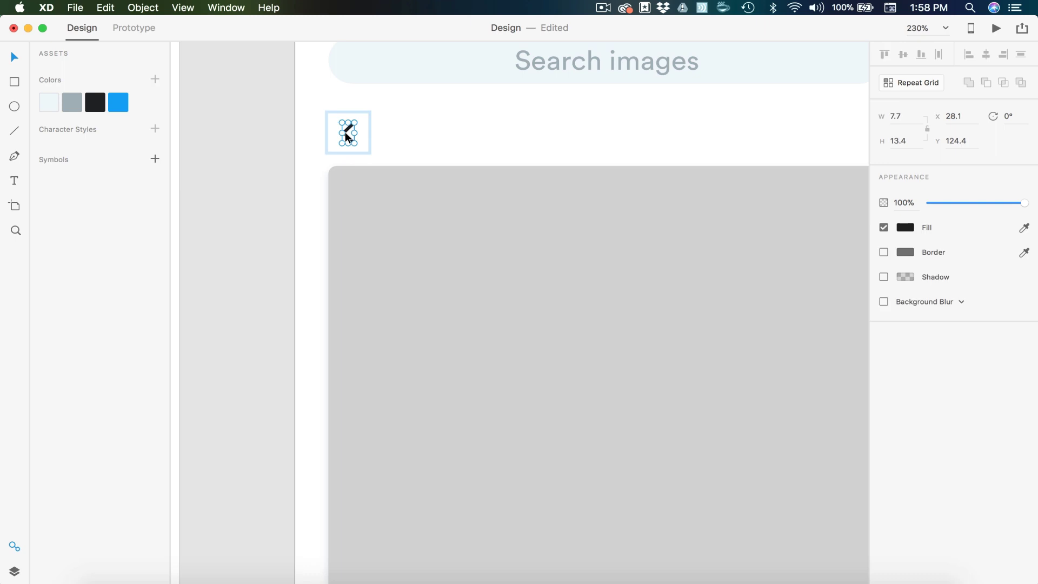
pyautogui.click(292, 190)
pyautogui.scroll(-5, 292, 244)
pyautogui.scroll(-3, 292, 246)
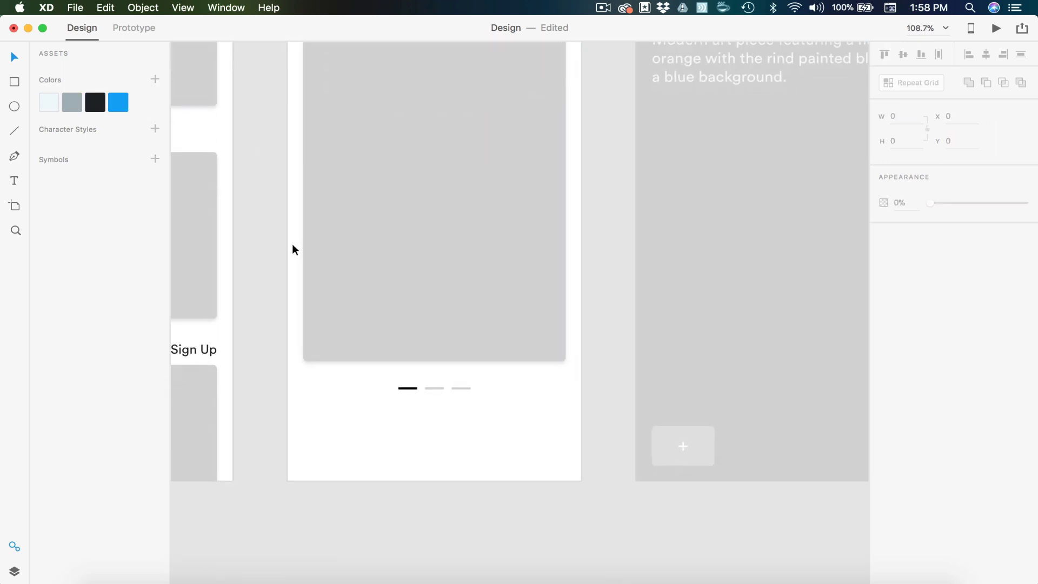
pyautogui.scroll(2, 410, 388)
# Make the first page-indicator dash blue.
pyautogui.click(411, 388)
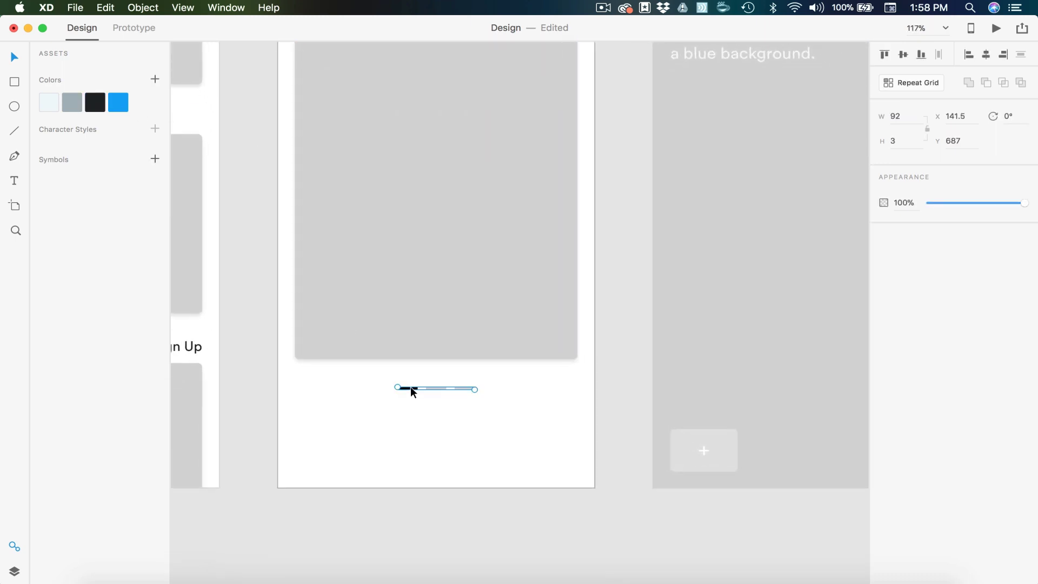
pyautogui.click(416, 406)
pyautogui.doubleClick(413, 388)
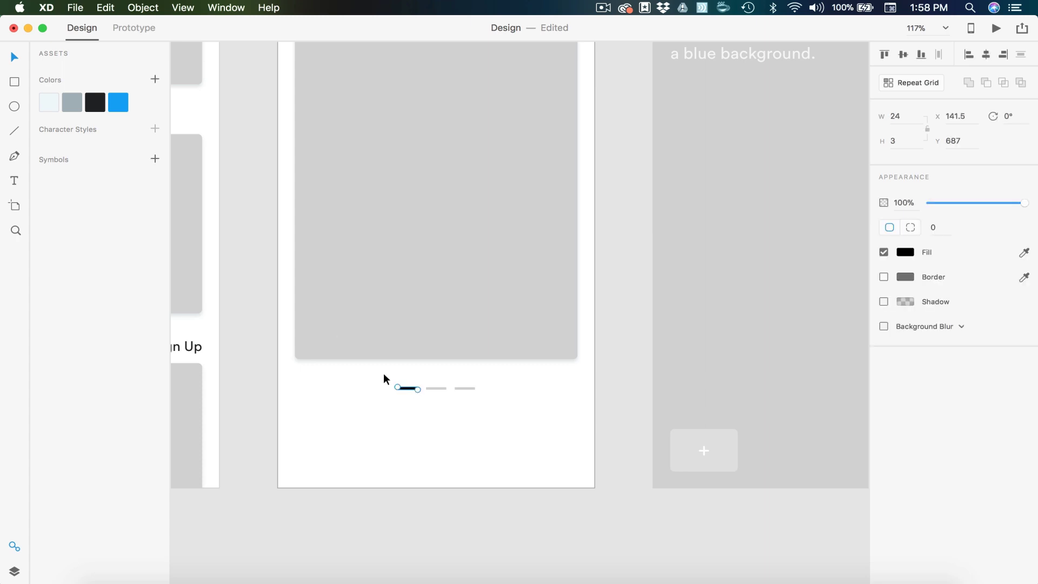
pyautogui.click(118, 103)
# Colour the second and third dashes grey at about 55% opacity.
pyautogui.click(438, 388)
pyautogui.keyDown('shift'); pyautogui.click(459, 388); pyautogui.keyUp('shift')
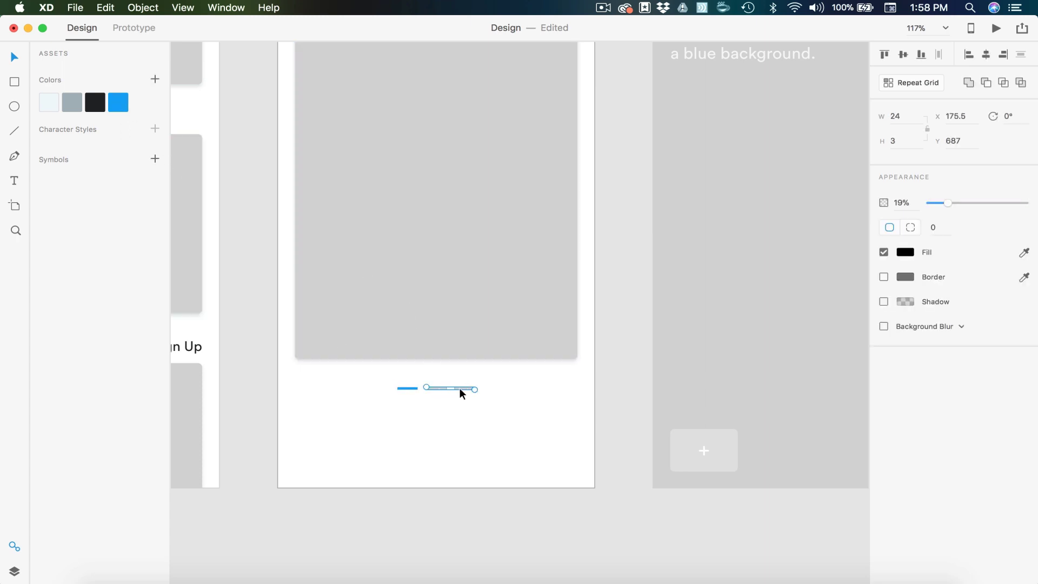
pyautogui.click(72, 102)
pyautogui.scroll(-3, 703, 157)
pyautogui.moveTo(948, 203); pyautogui.dragTo(981, 206)
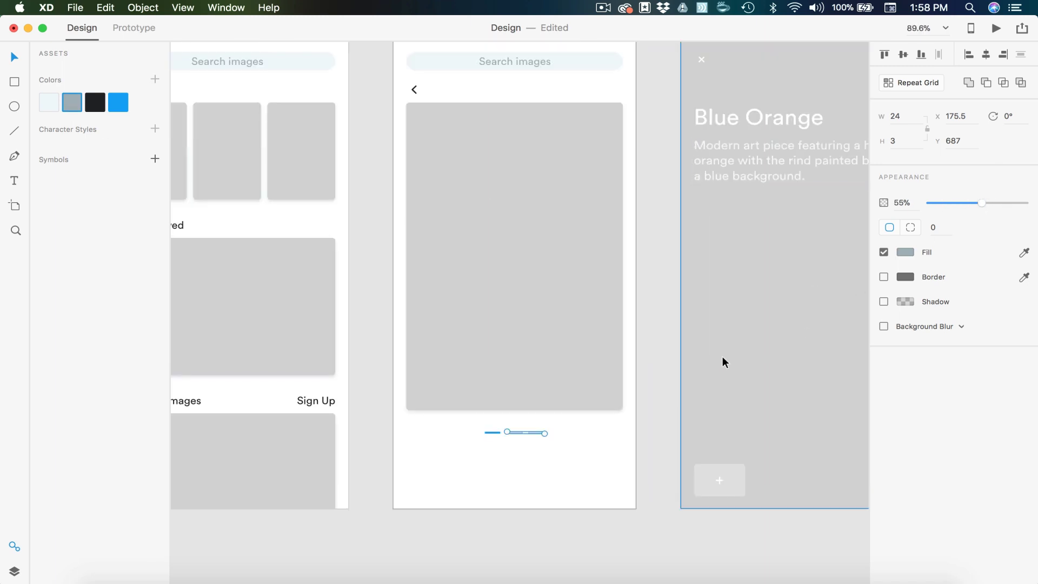
pyautogui.click(651, 381)
pyautogui.scroll(-3, 651, 383)
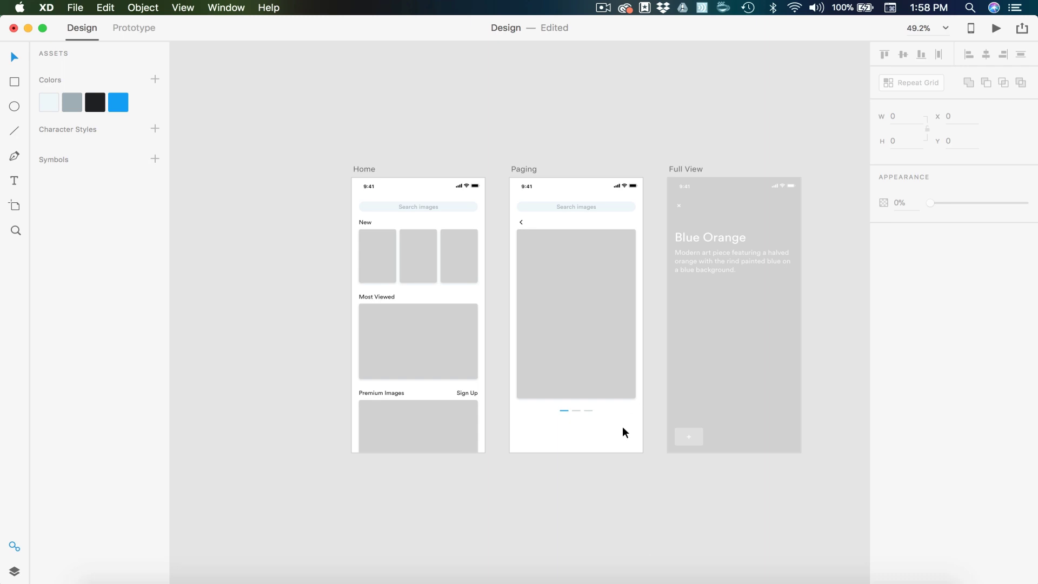
pyautogui.hscroll(5, 622, 426)
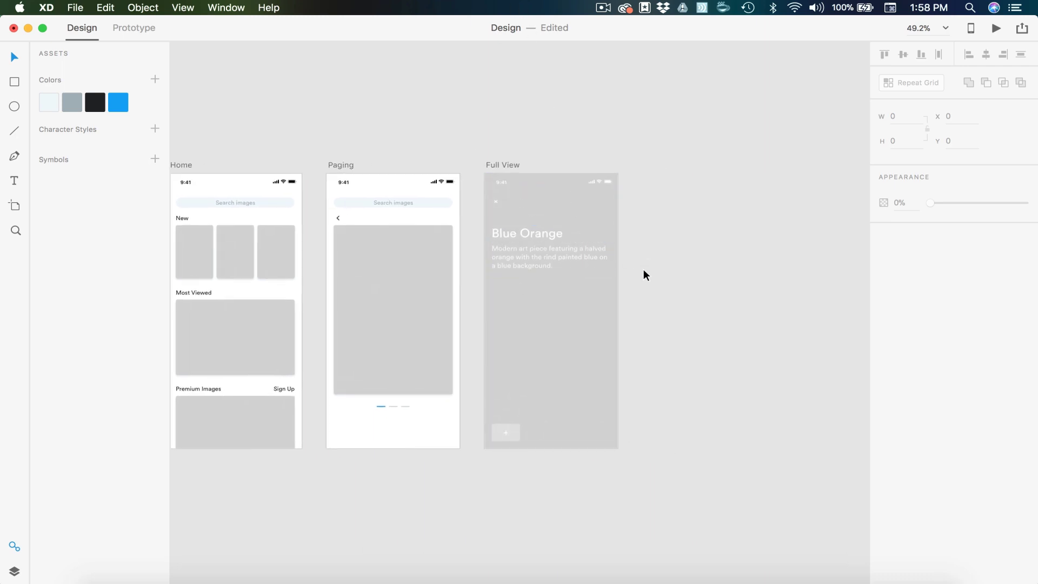
# Fill the New cards with donuts, blue orange, lemons; Most Viewed with red drink; Premium with flower basket.
pyautogui.scroll(3, 643, 276)
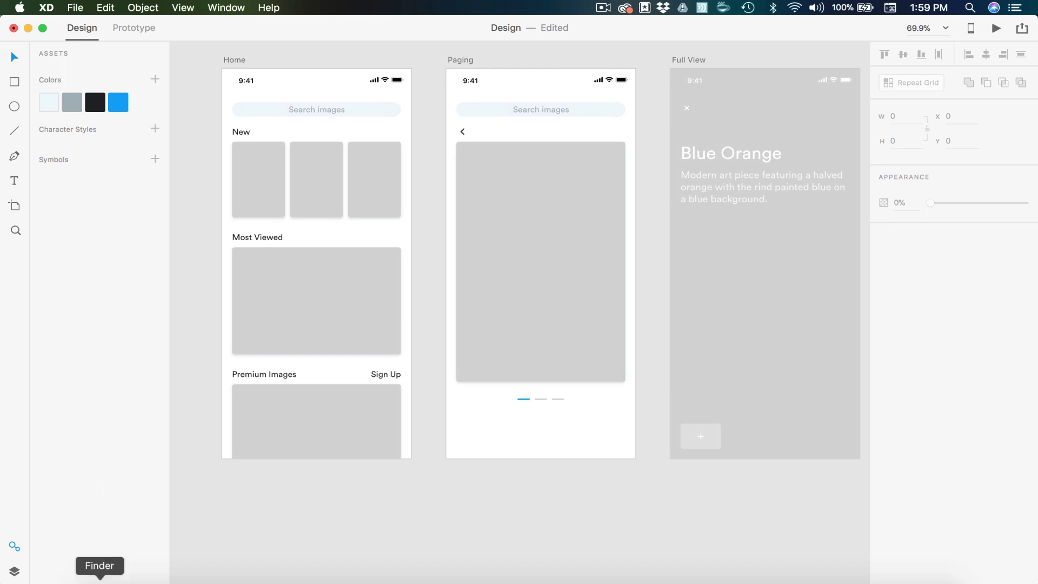
pyautogui.click(99, 581)
pyautogui.moveTo(100, 573); pyautogui.dragTo(252, 169)
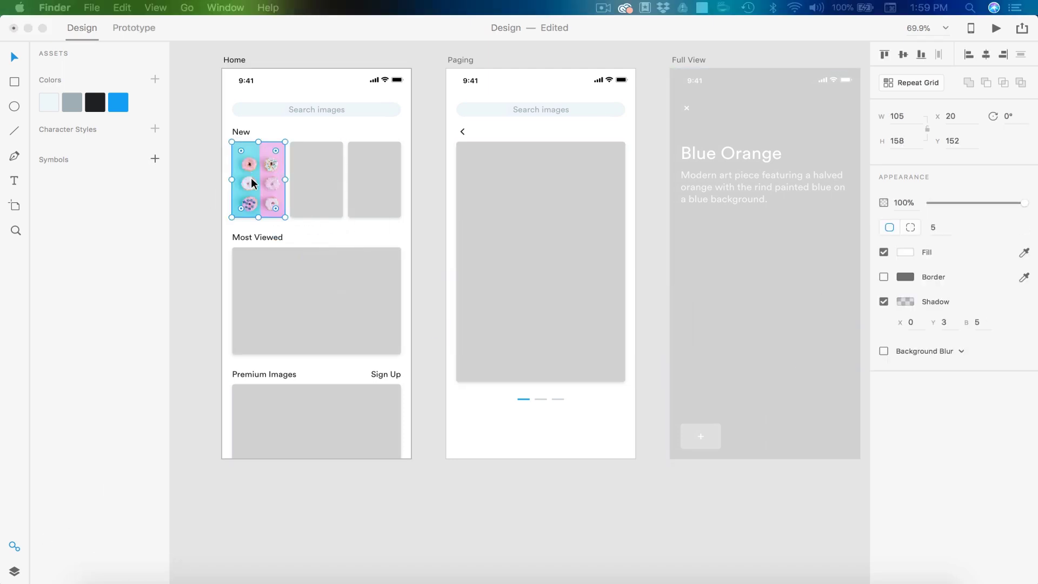
pyautogui.moveTo(627, 163); pyautogui.dragTo(309, 174)
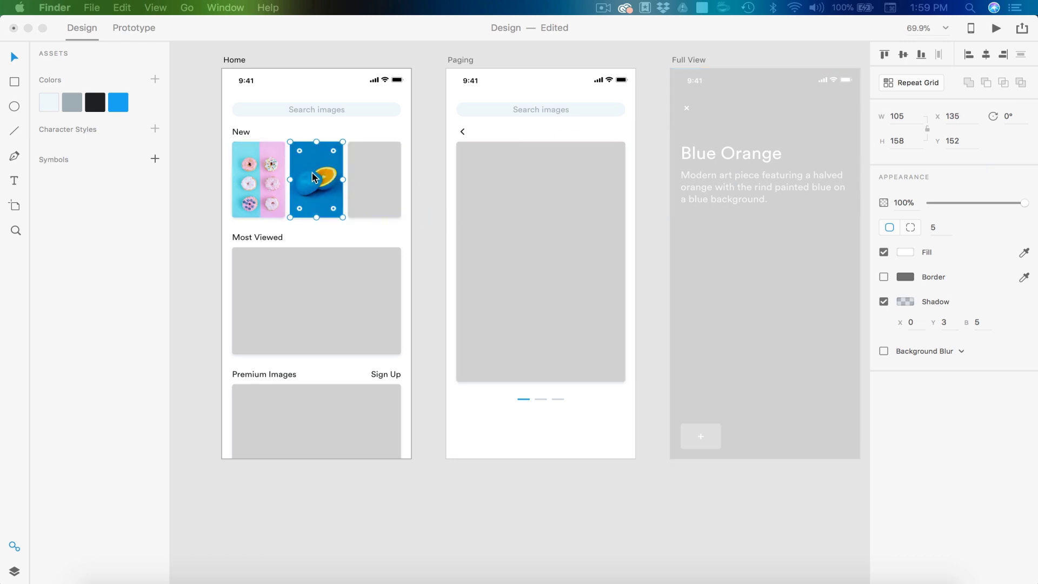
pyautogui.moveTo(968, 349); pyautogui.dragTo(371, 173)
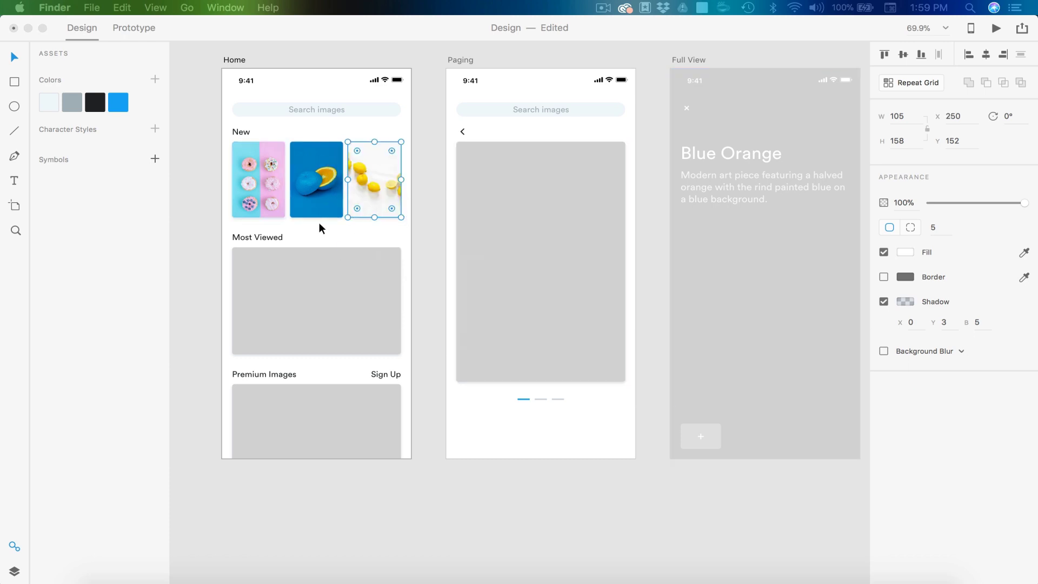
pyautogui.moveTo(919, 422); pyautogui.dragTo(284, 291)
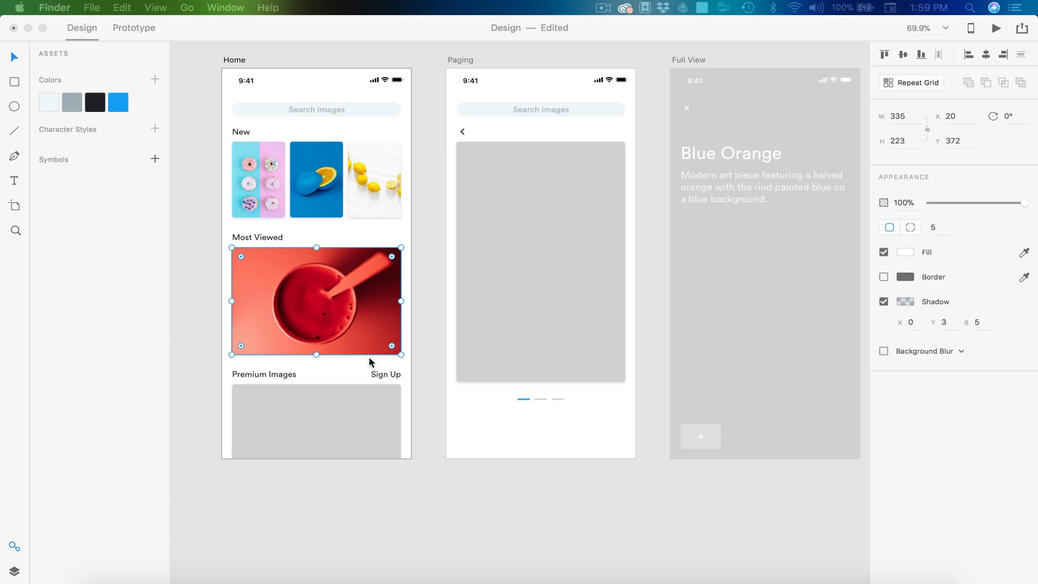
pyautogui.moveTo(494, 581); pyautogui.dragTo(351, 428)
pyautogui.click(437, 503)
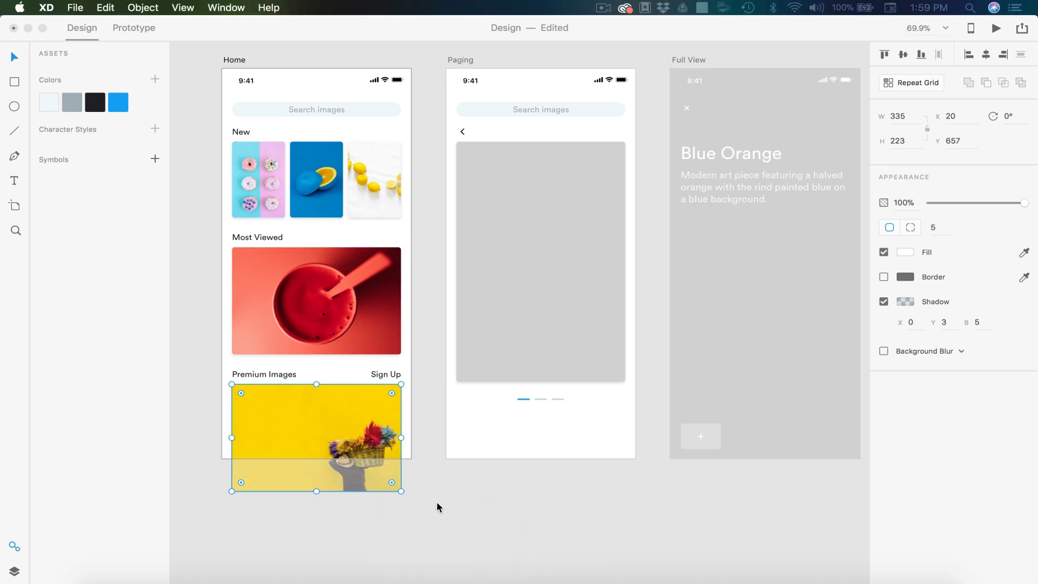
pyautogui.hscroll(3, 437, 503)
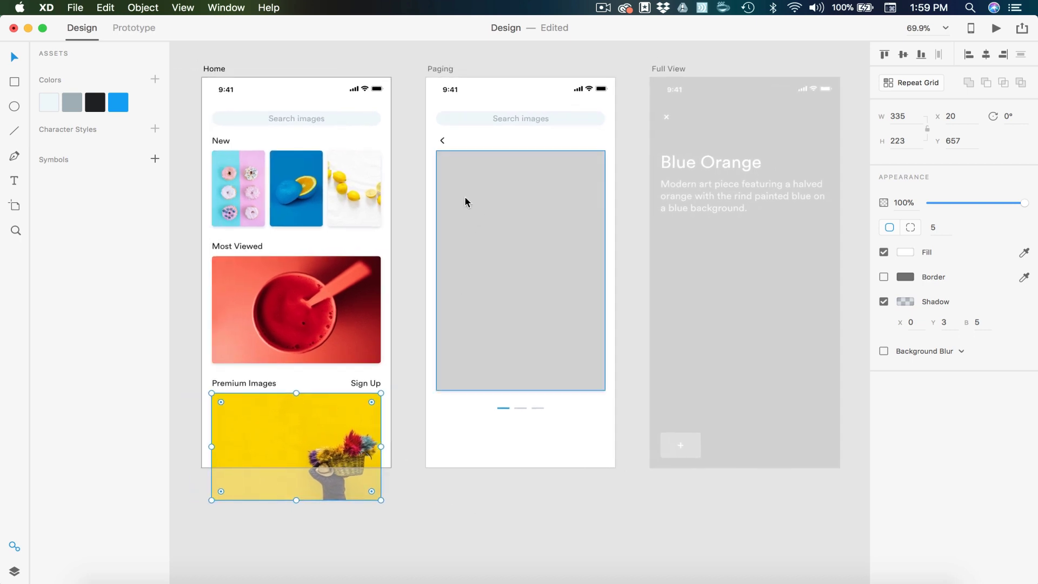
# Place the donuts photo in the Paging screen's placeholder.
pyautogui.hscroll(-3, 404, 179)
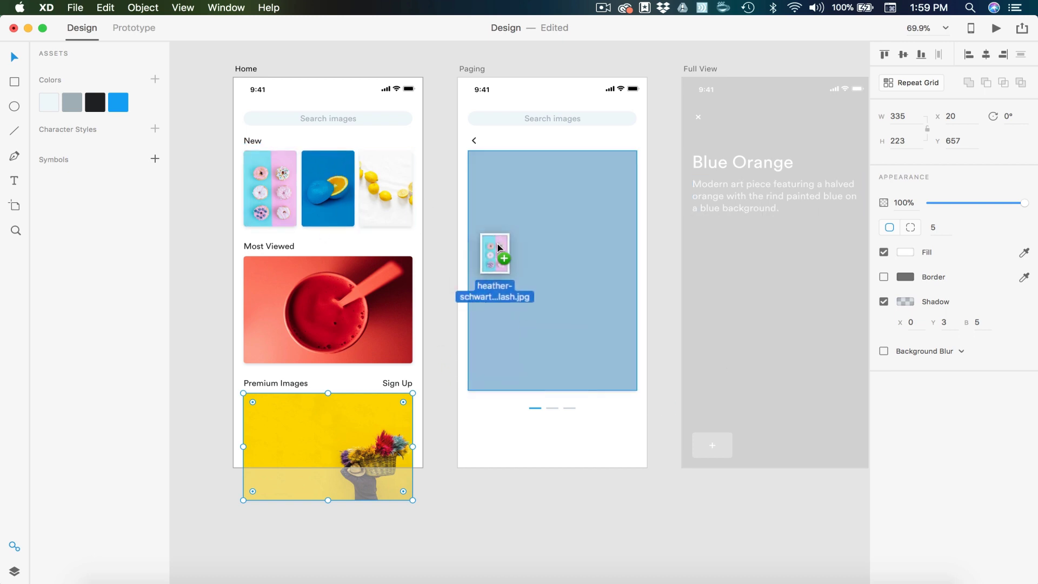
pyautogui.moveTo(495, 316); pyautogui.dragTo(538, 384)
pyautogui.click(465, 512)
pyautogui.hscroll(5, 463, 512)
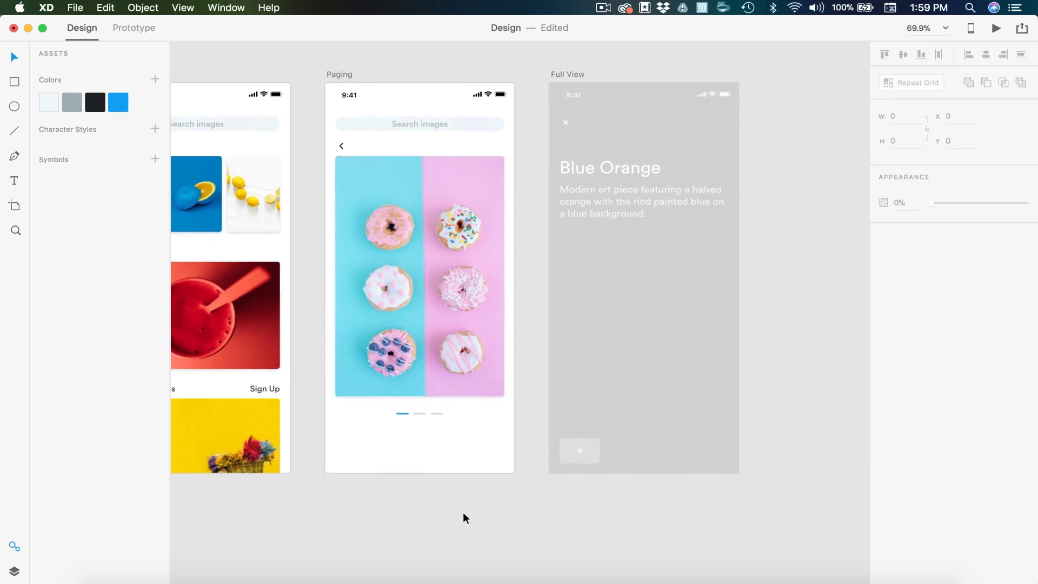
pyautogui.hscroll(-4, 463, 511)
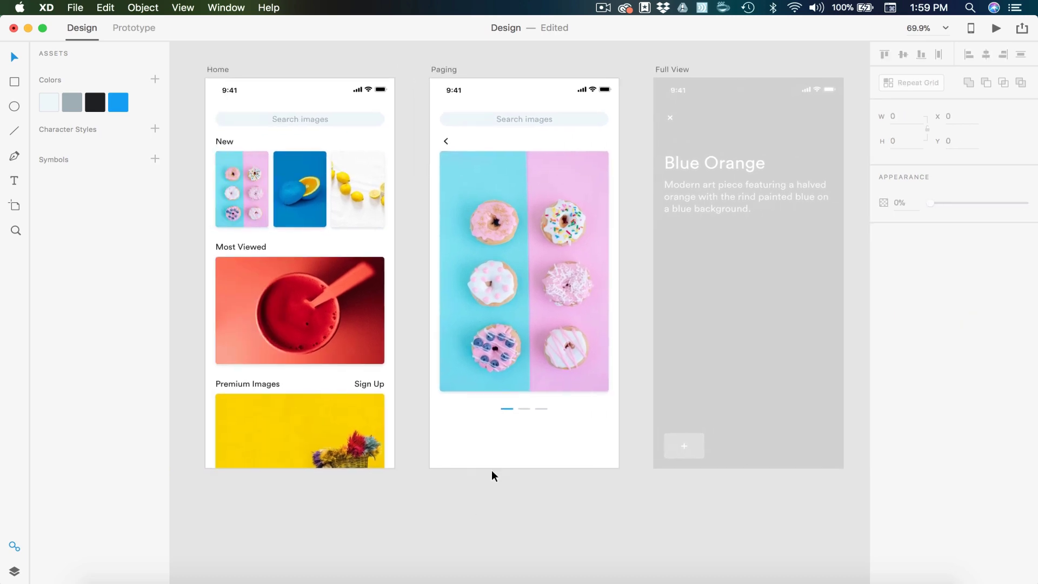
pyautogui.scroll(5, 514, 442)
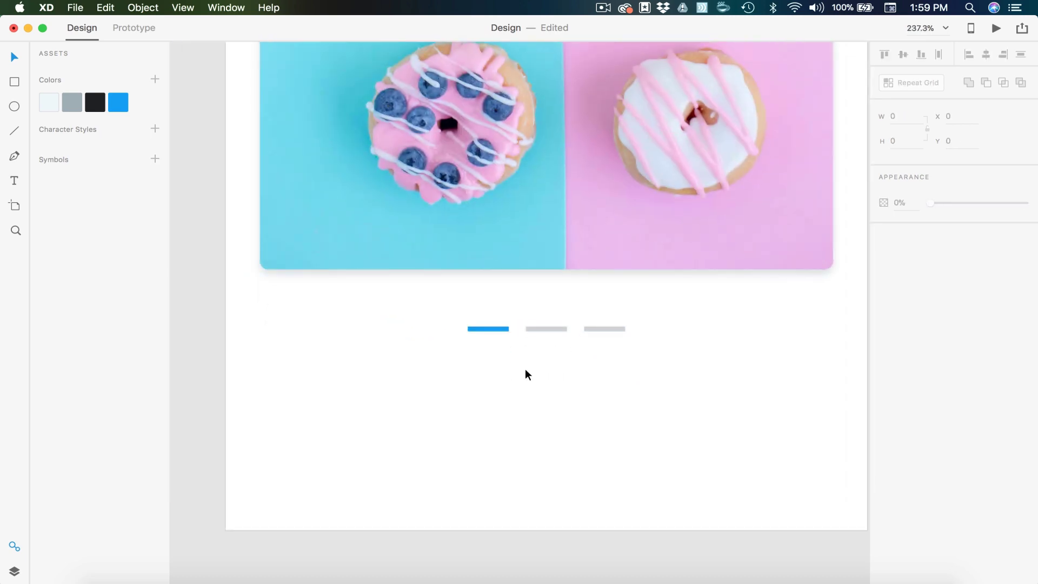
# Swap the indicator dashes so the blue one sits in the middle.
pyautogui.moveTo(543, 333)
pyautogui.mouseDown()
pyautogui.moveTo(486, 333)
pyautogui.moveTo(548, 328)
pyautogui.mouseUp()
pyautogui.click(506, 354)
pyautogui.click(491, 326)
pyautogui.press('super+0')
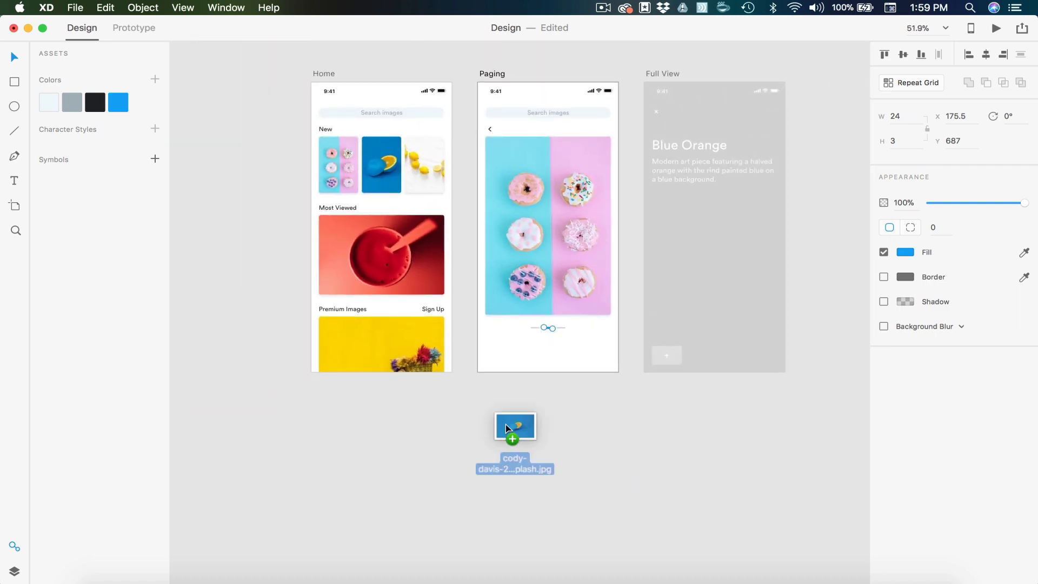
# Replace Paging's photo with the blue orange image and use it as Full View's background.
pyautogui.moveTo(505, 424); pyautogui.dragTo(552, 209)
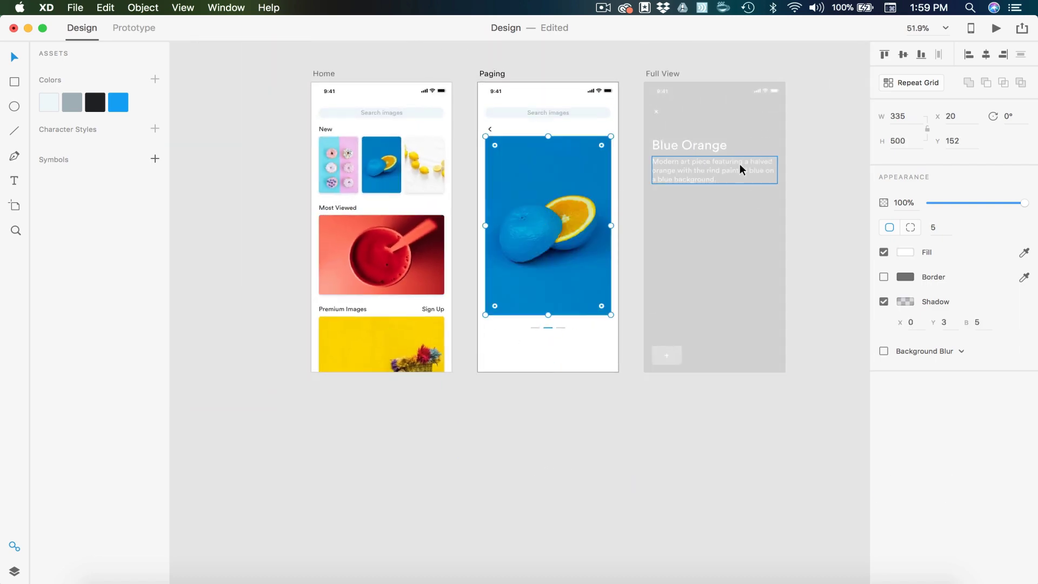
pyautogui.hscroll(5, 706, 338)
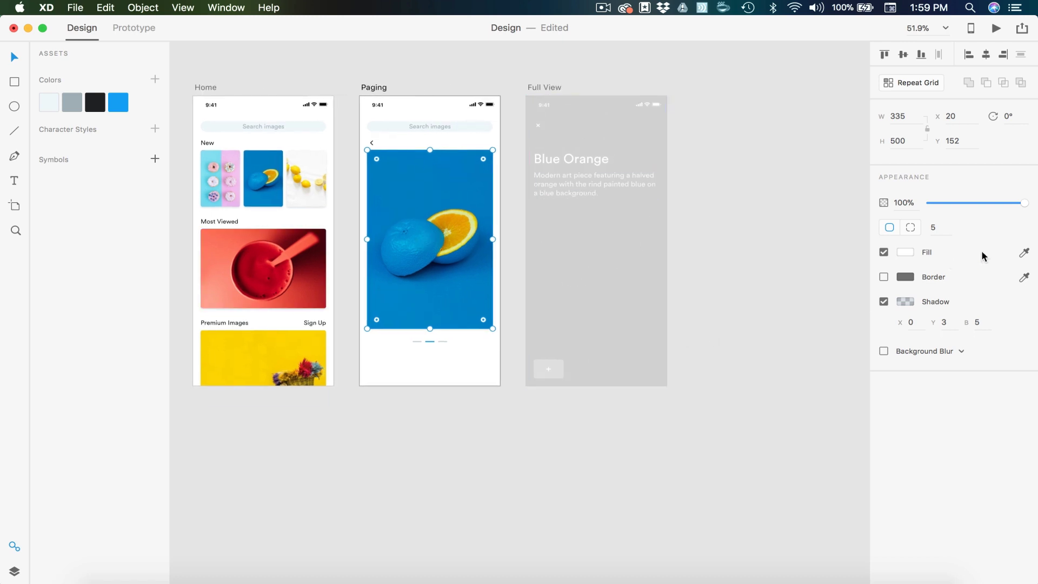
pyautogui.moveTo(943, 252); pyautogui.dragTo(616, 271)
pyautogui.hscroll(-2, 720, 287)
pyautogui.hscroll(-3, 559, 411)
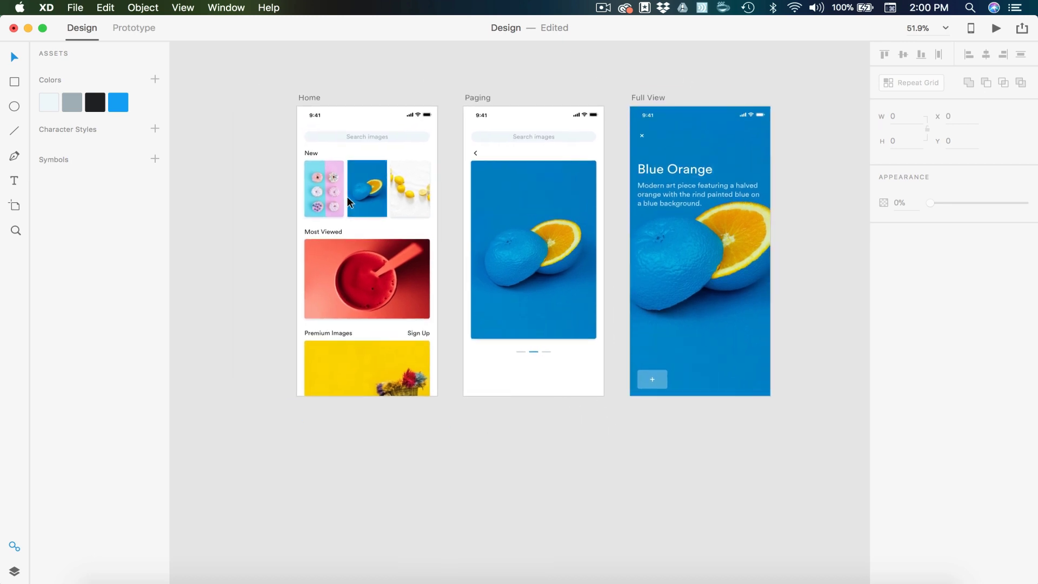
pyautogui.scroll(3, 318, 167)
pyautogui.click(310, 146)
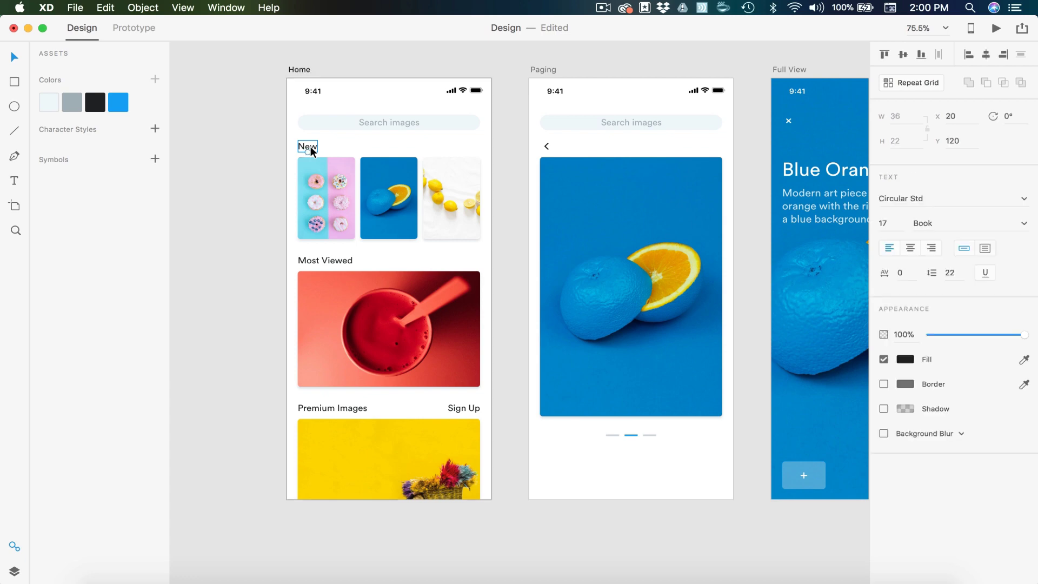
pyautogui.hscroll(4, 549, 366)
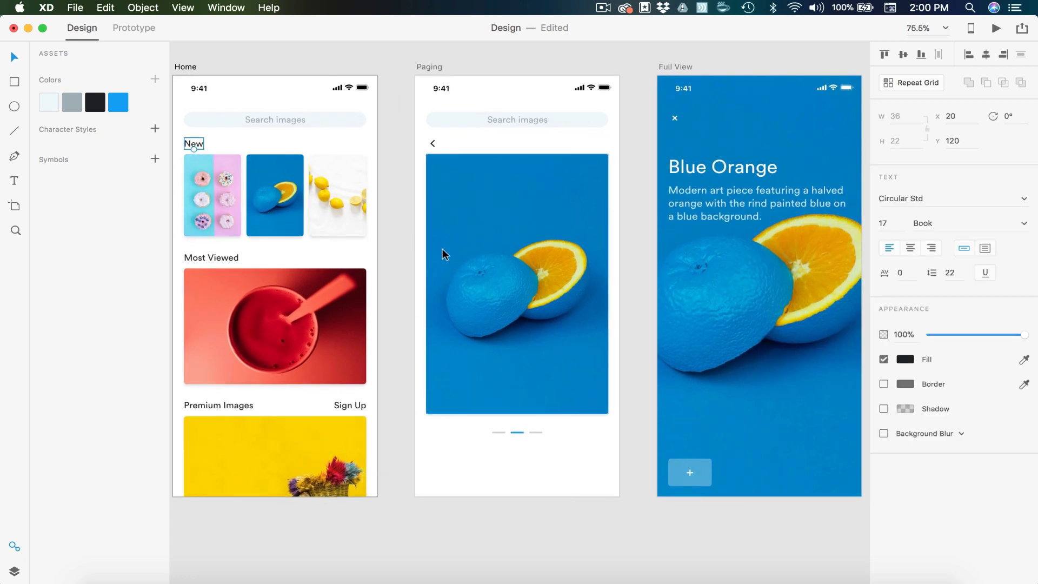
pyautogui.hscroll(5, 443, 250)
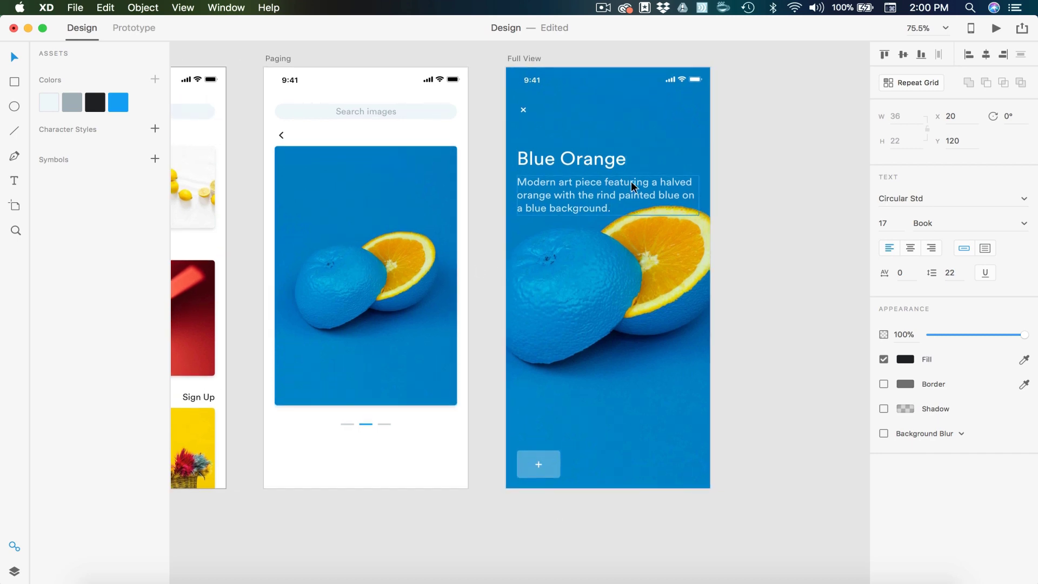
pyautogui.hscroll(-3, 630, 384)
pyautogui.scroll(1, 630, 384)
pyautogui.scroll(-1, 477, 353)
pyautogui.hscroll(-1, 477, 354)
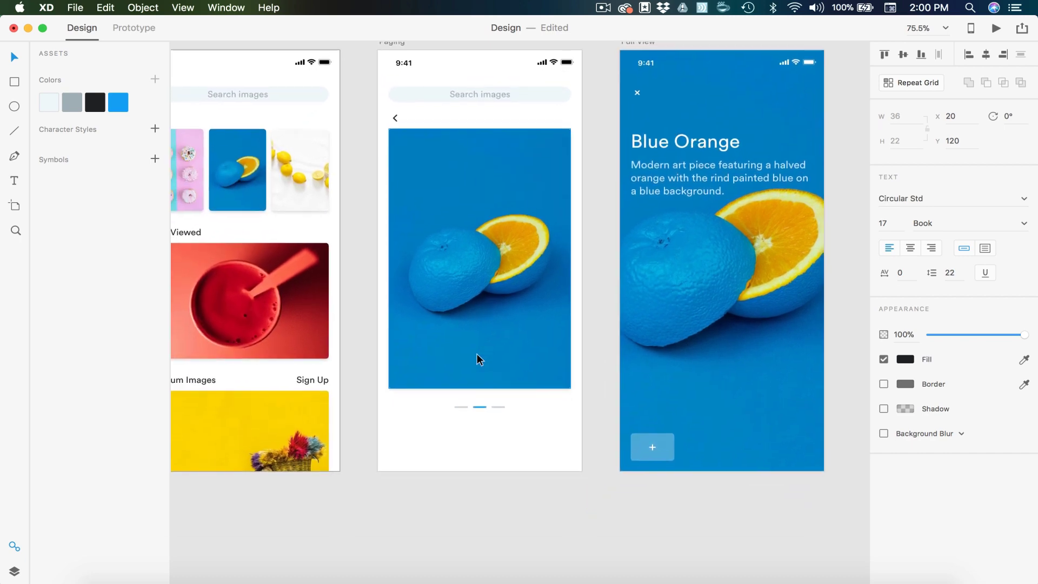
pyautogui.hscroll(-5, 394, 116)
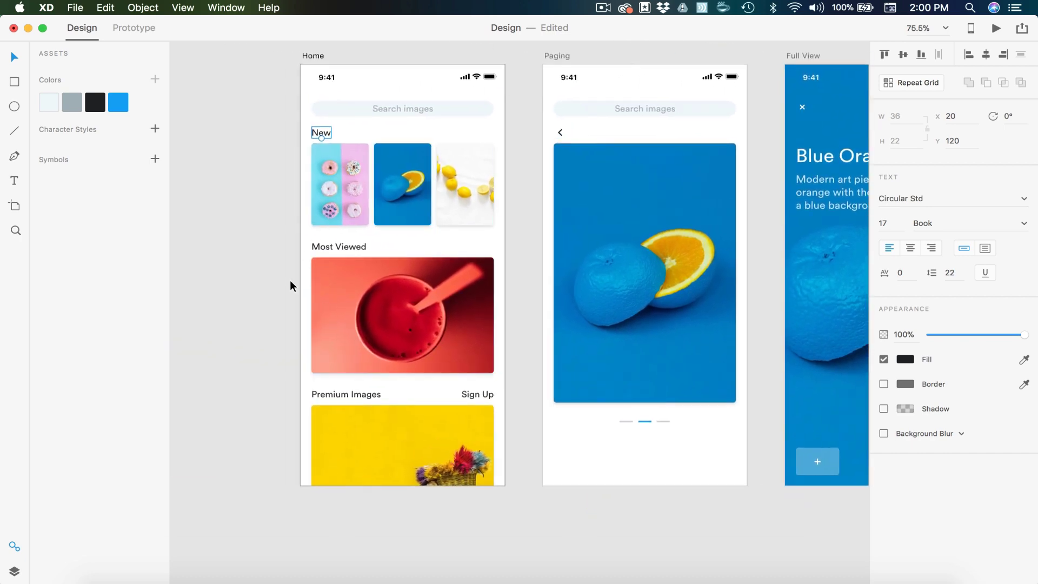
# Color the Home screen's Sign Up text with the palette blue swatch from Assets.
pyautogui.click(240, 278)
pyautogui.press('super+0')
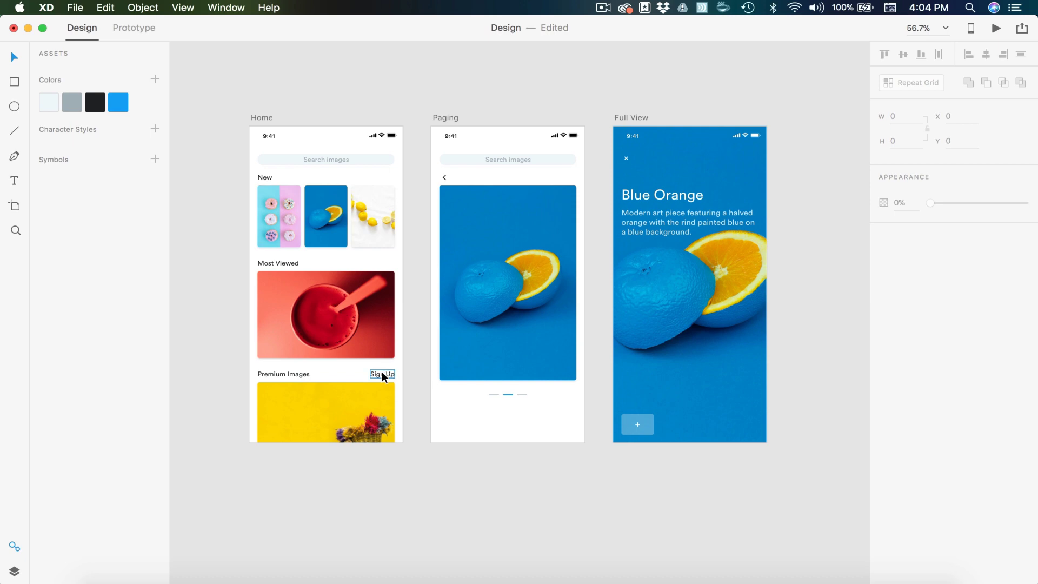
pyautogui.click(381, 373)
pyautogui.click(111, 101)
pyautogui.click(396, 490)
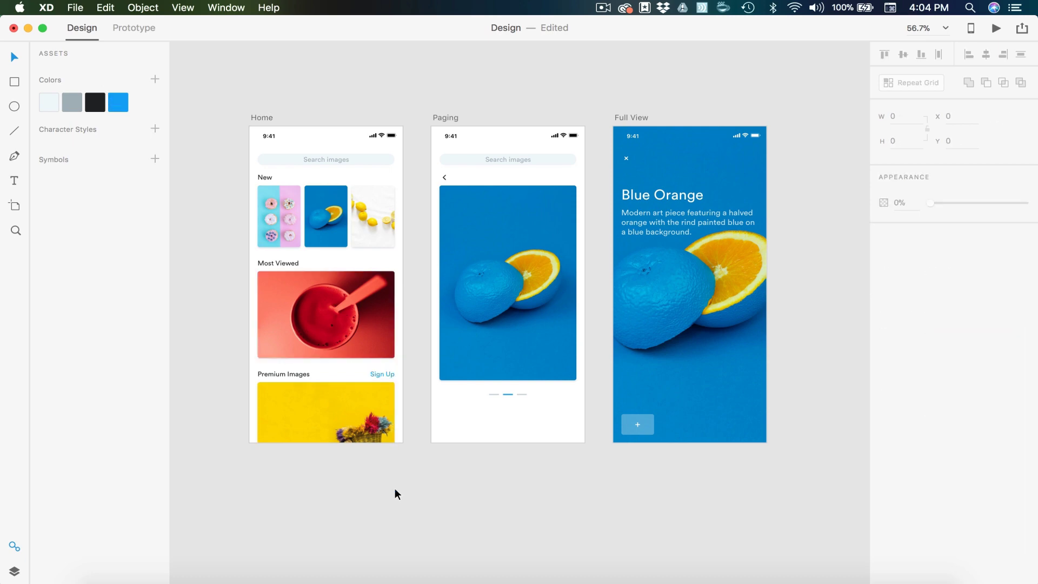